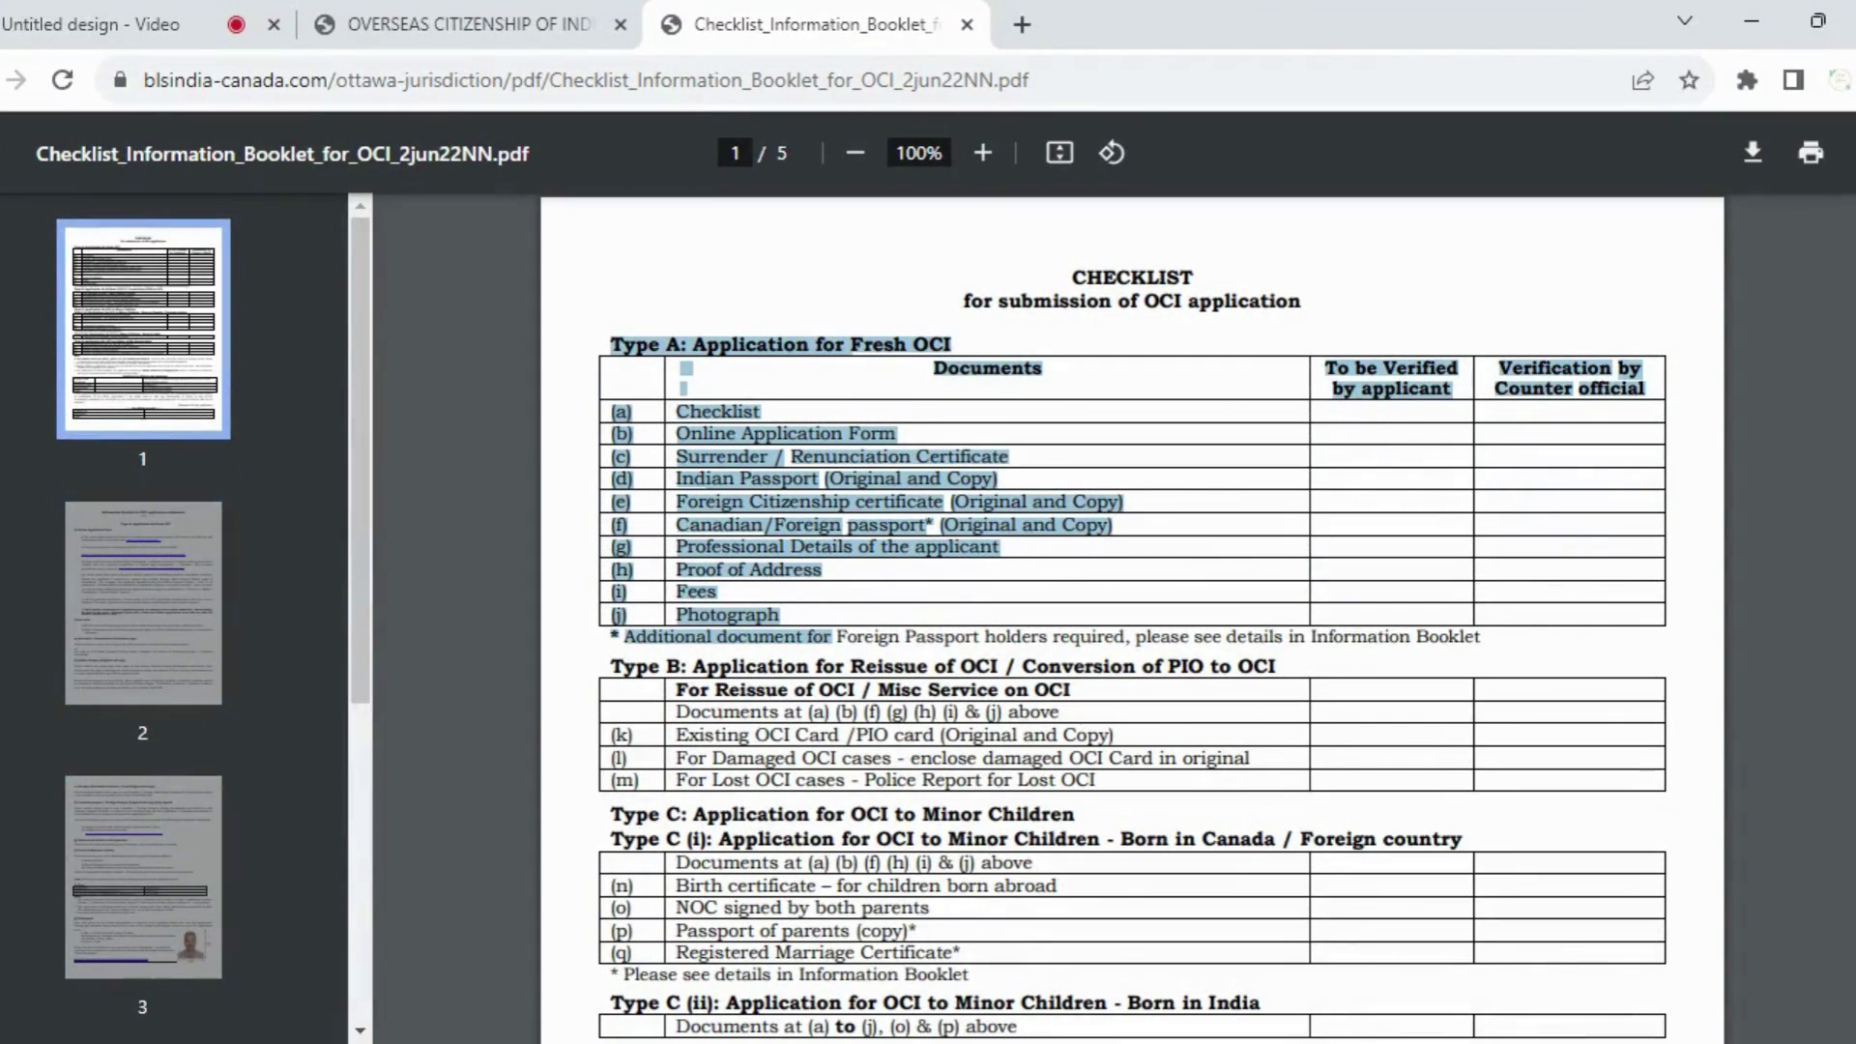
{"action": "left_click_drag", "start_coordinate": [611, 815], "coordinate": [970, 975]}
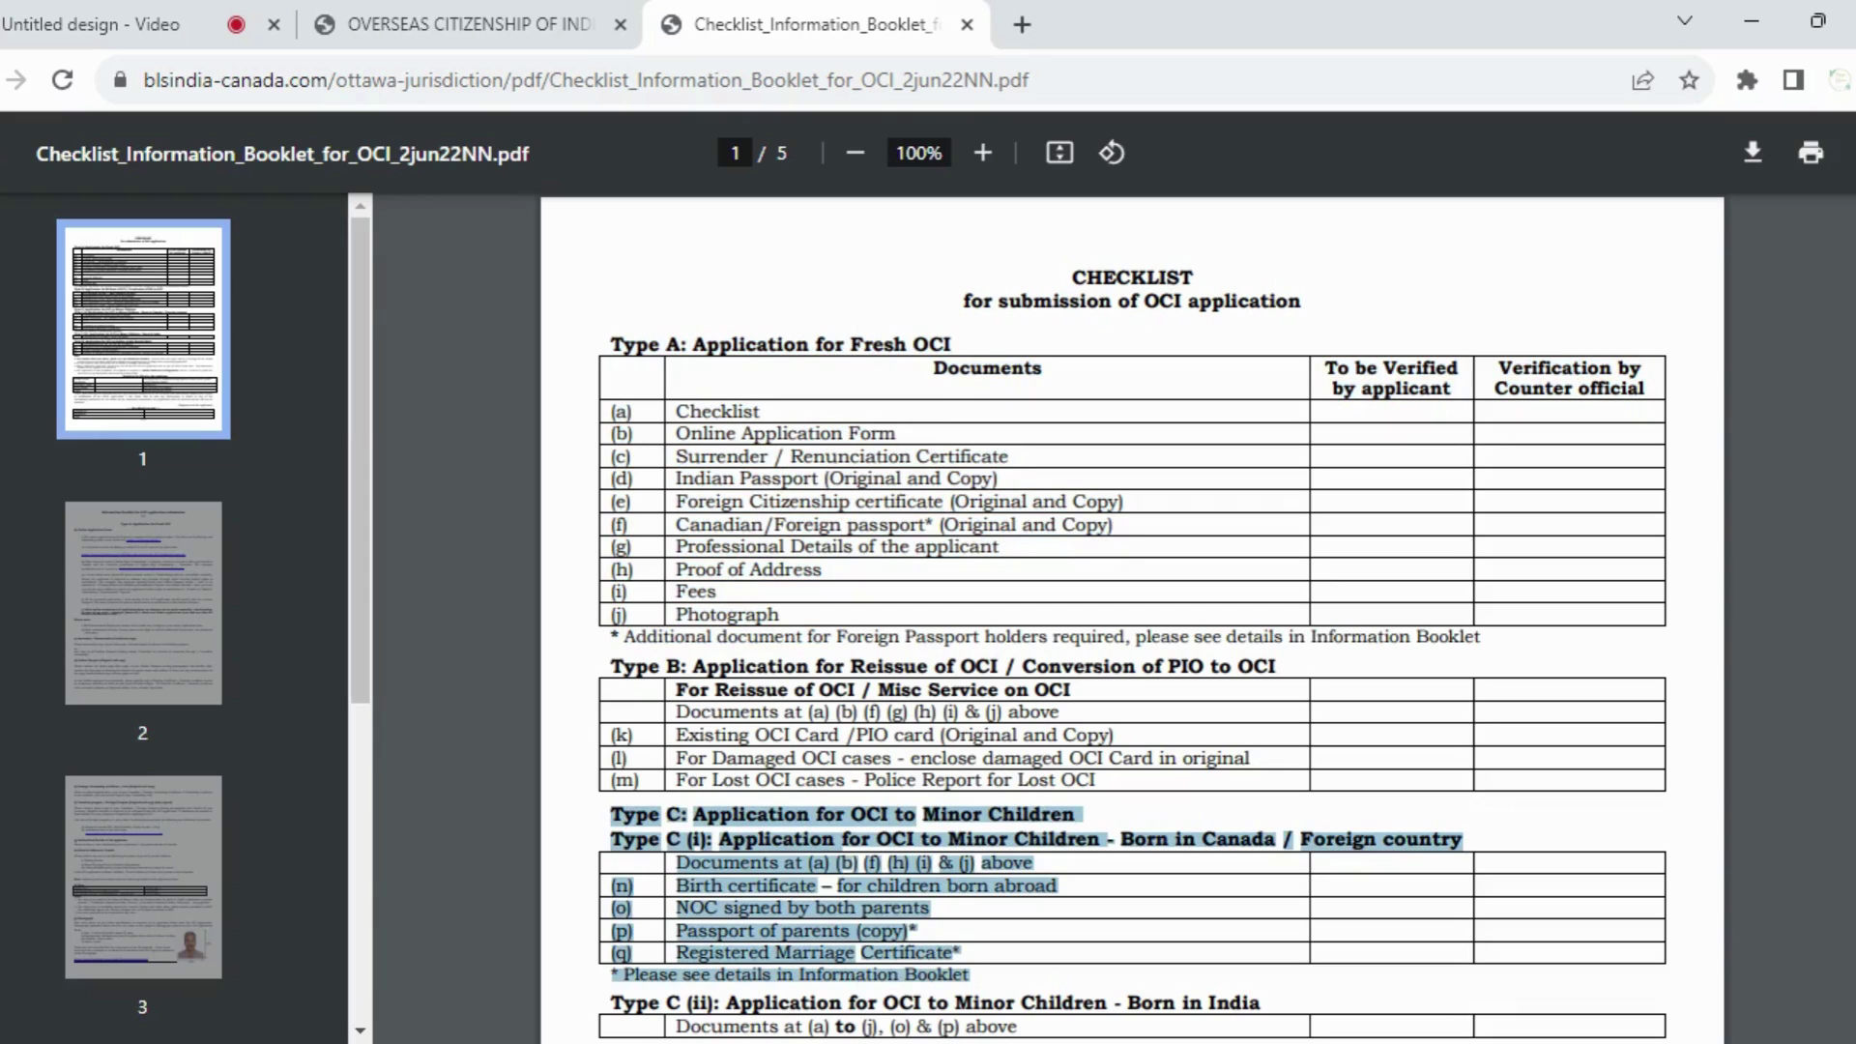
{"action": "left_click_drag", "start_coordinate": [970, 975], "coordinate": [829, 867]}
{"action": "left_click", "coordinate": [1053, 439]}
{"action": "scroll", "coordinate": [1053, 439], "scroll_direction": "up", "scroll_amount": 2}
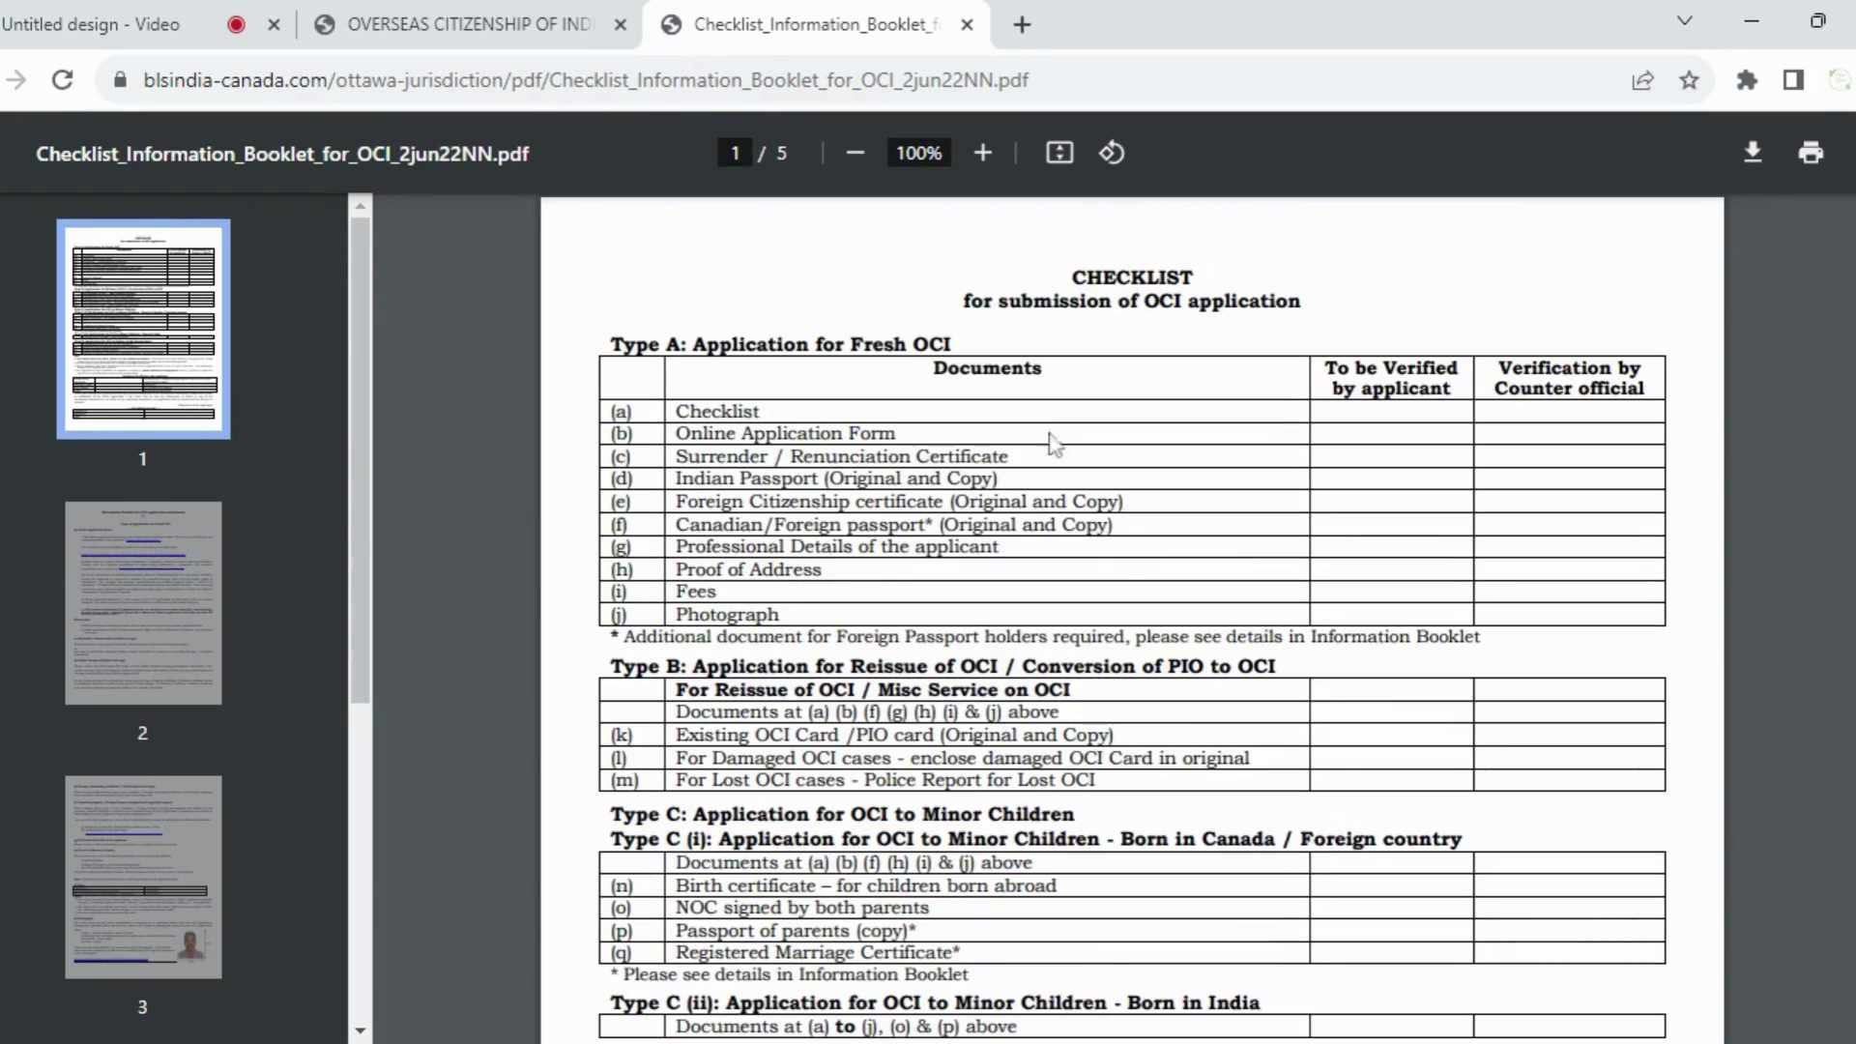
Step: On the BLS International site, open OCI How to Apply and follow the ociservices.gov.in link
{"action": "left_click", "coordinate": [515, 37]}
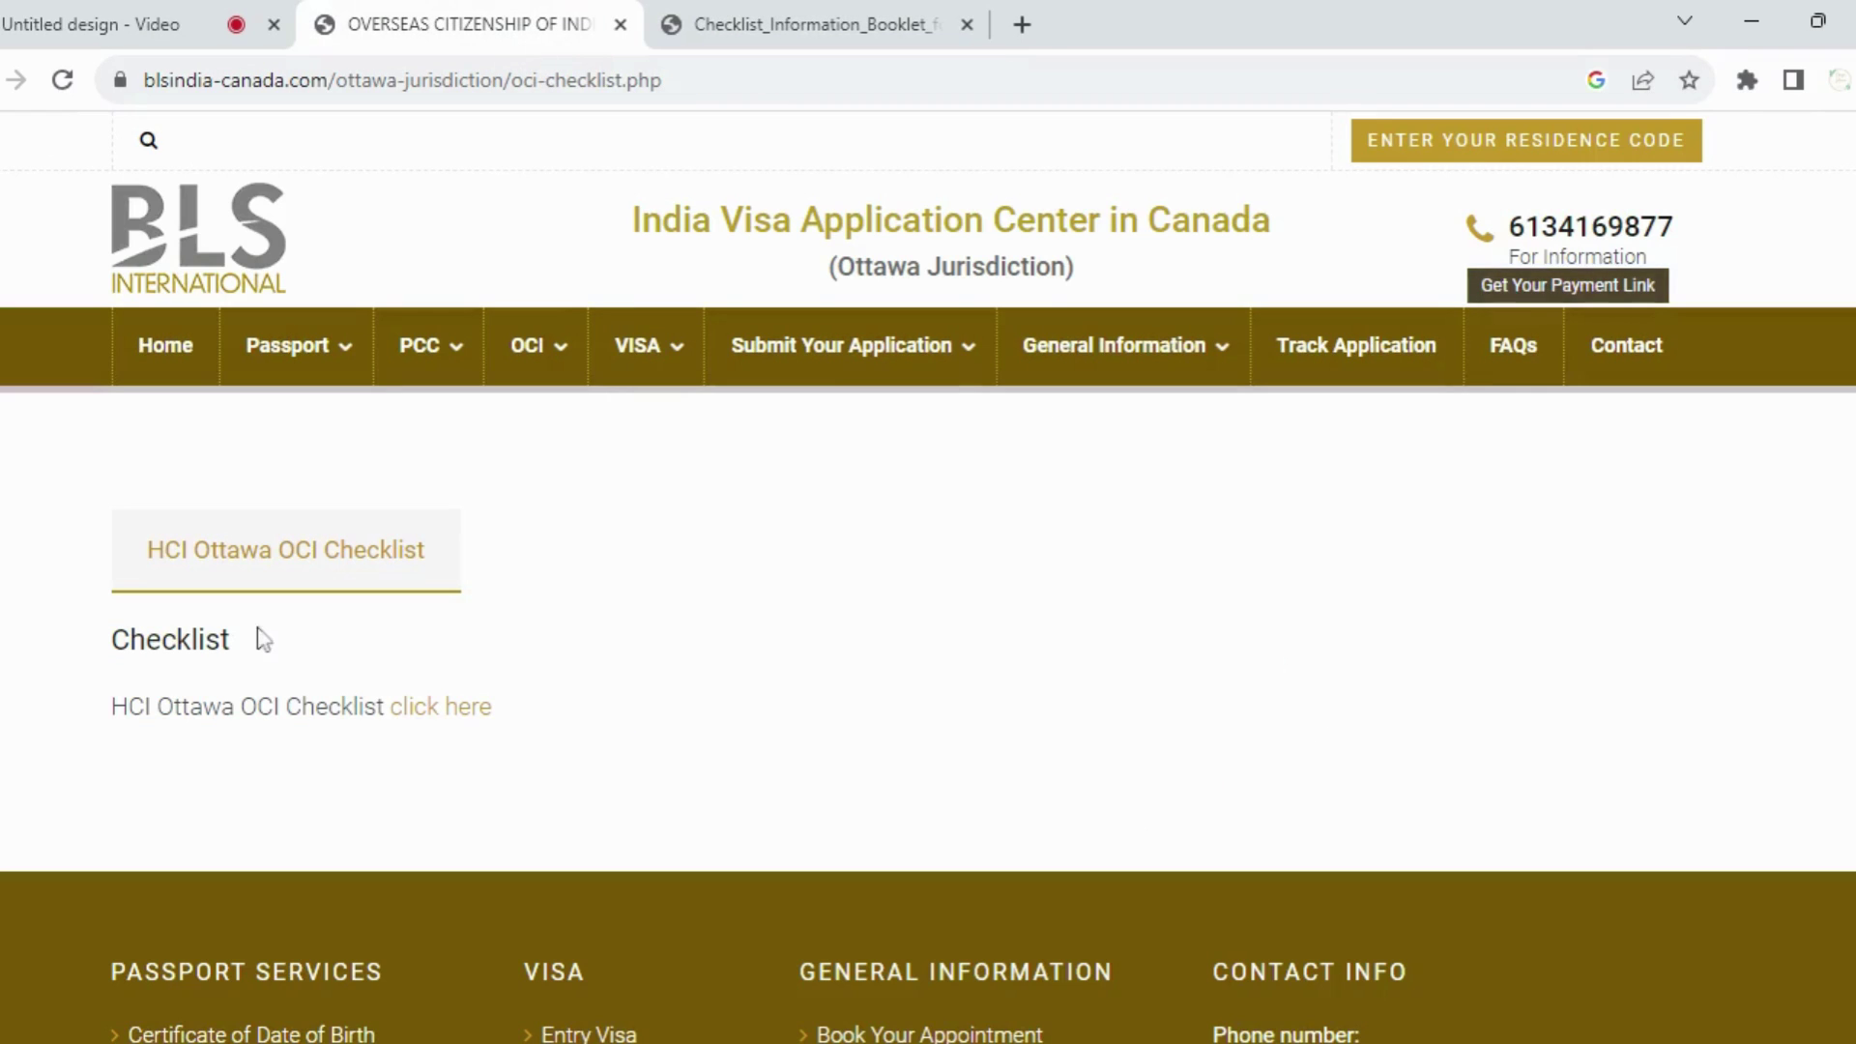
{"action": "mouse_move", "coordinate": [535, 380]}
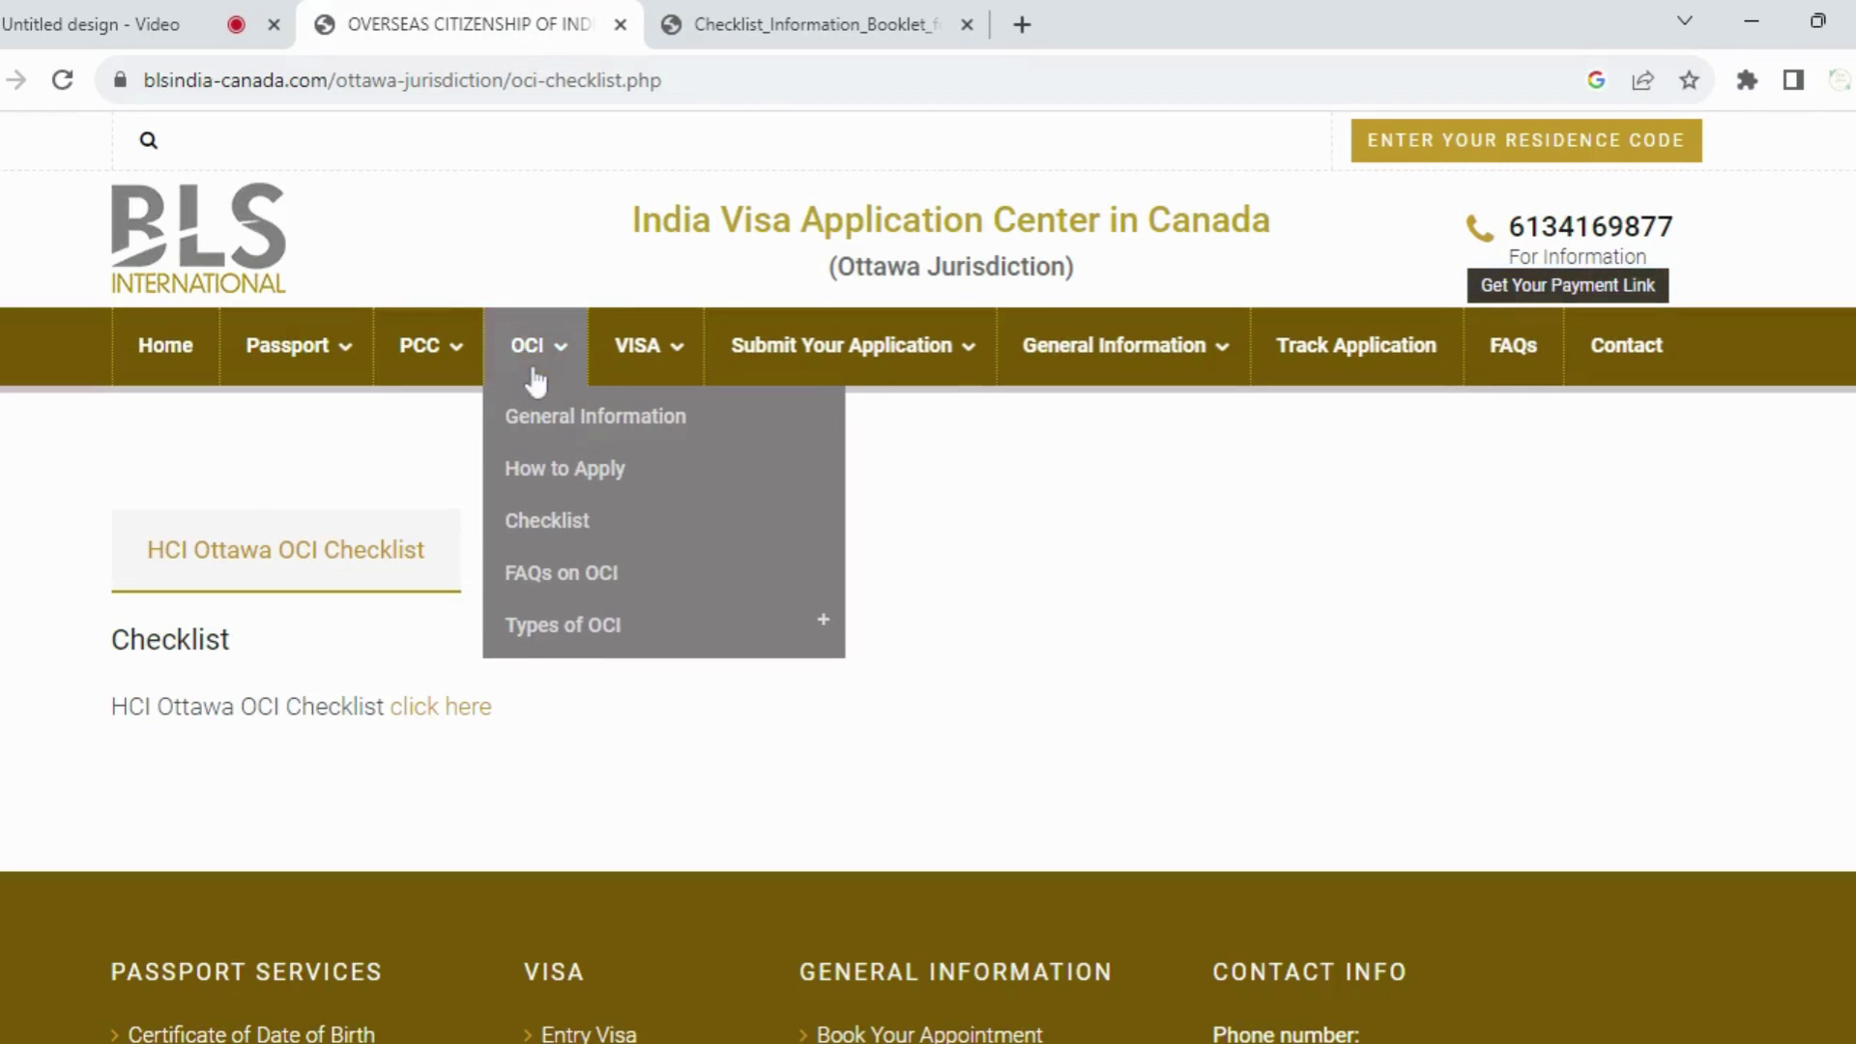
{"action": "left_click", "coordinate": [571, 476]}
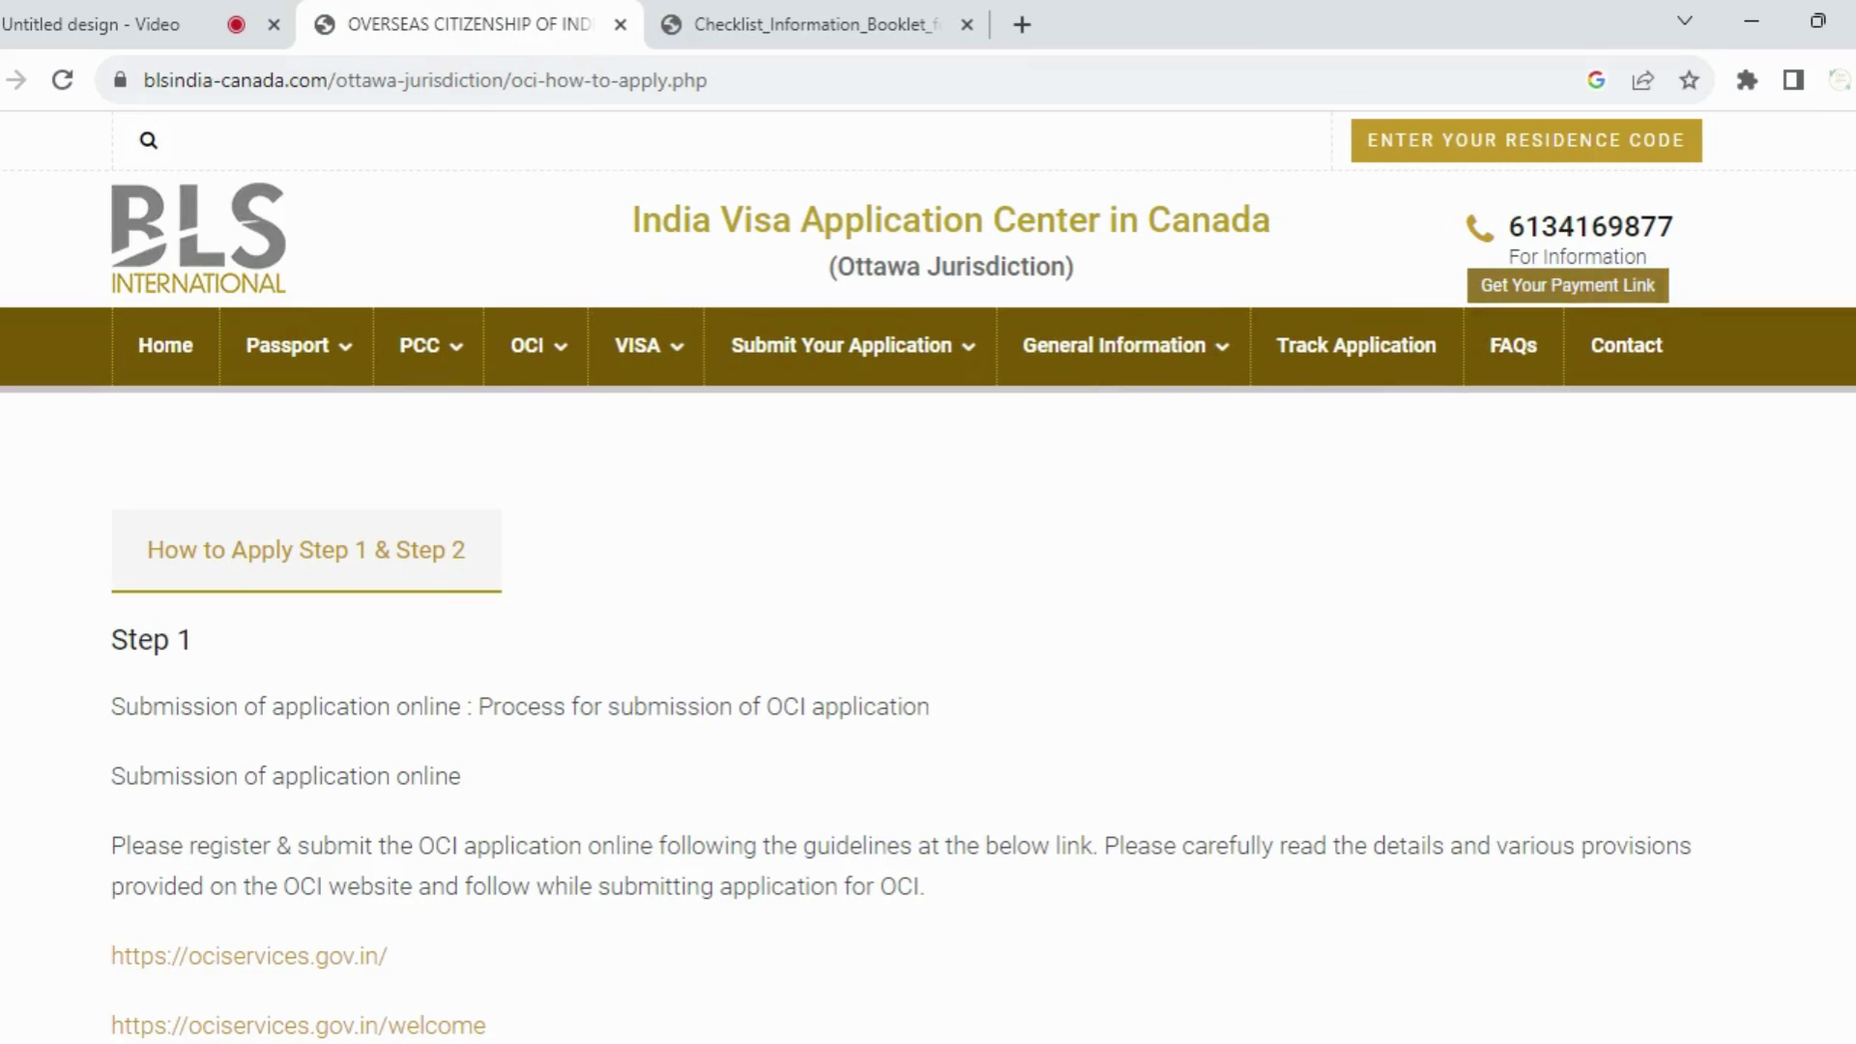
{"action": "scroll", "coordinate": [24, 845], "scroll_direction": "down", "scroll_amount": 1}
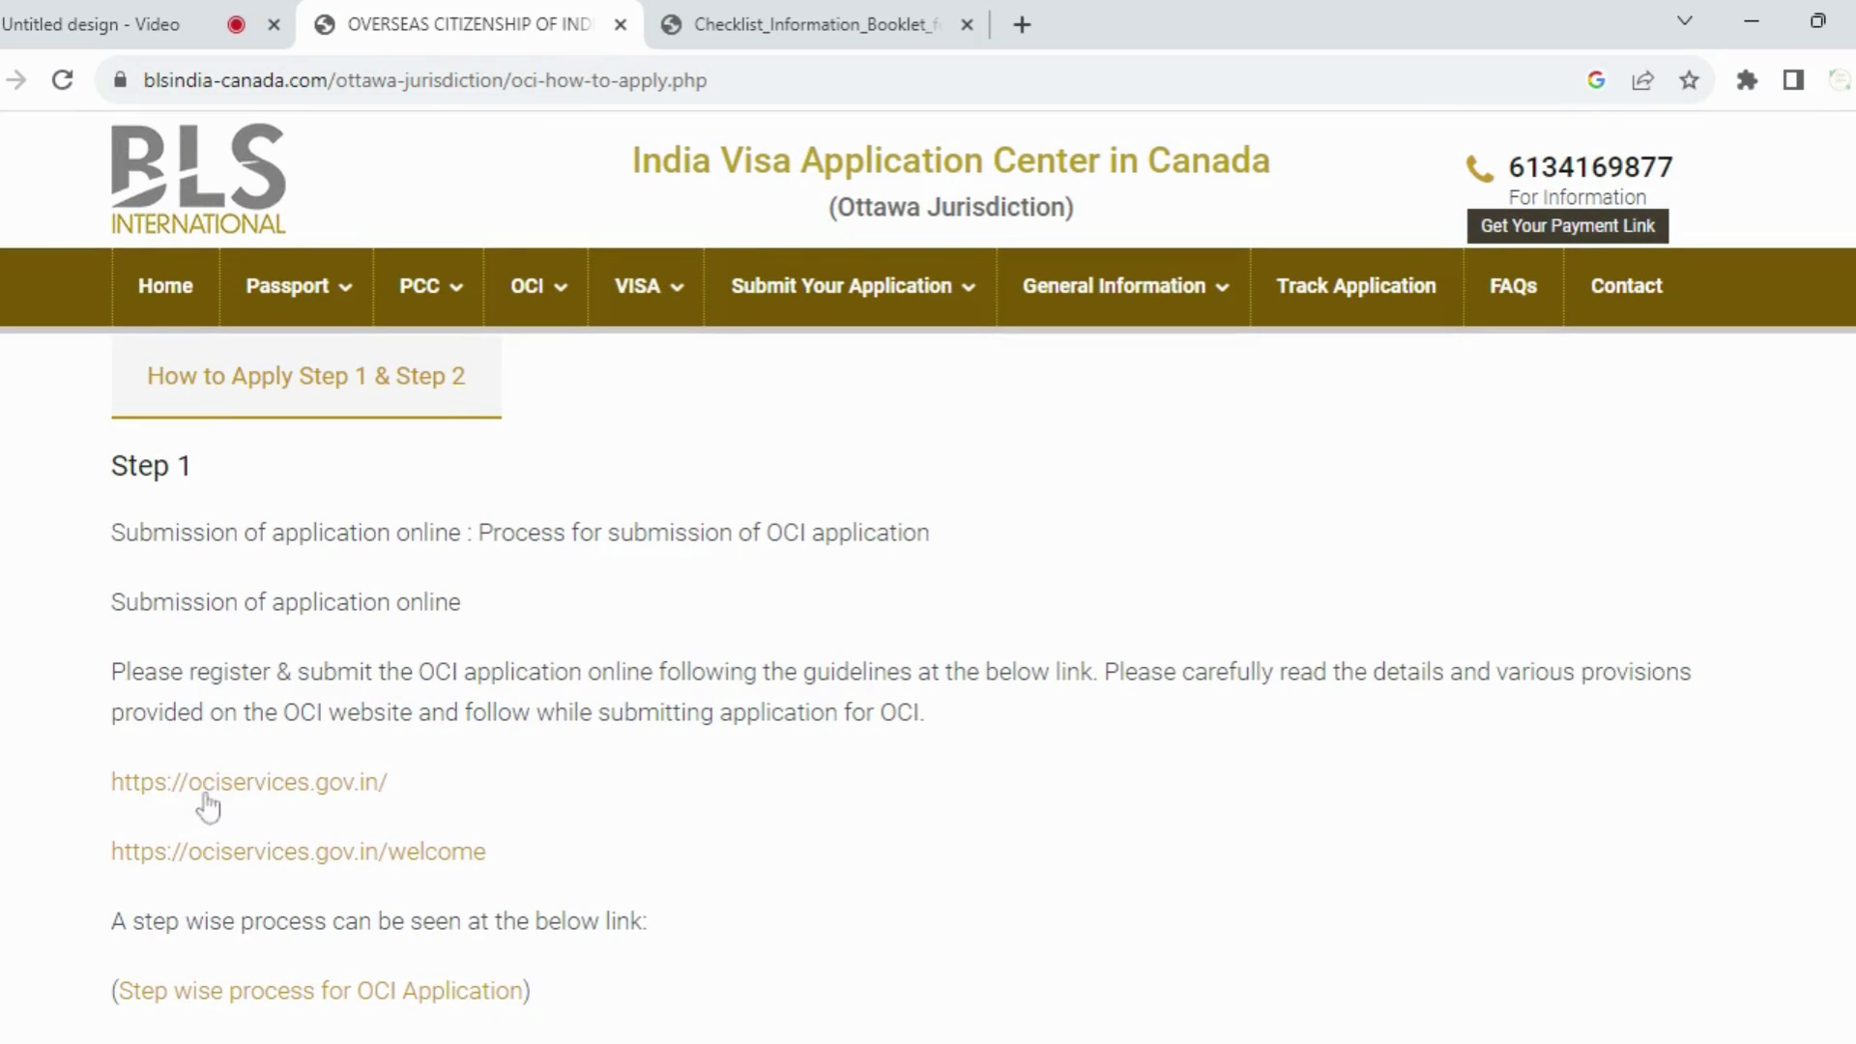
{"action": "left_click", "coordinate": [240, 801]}
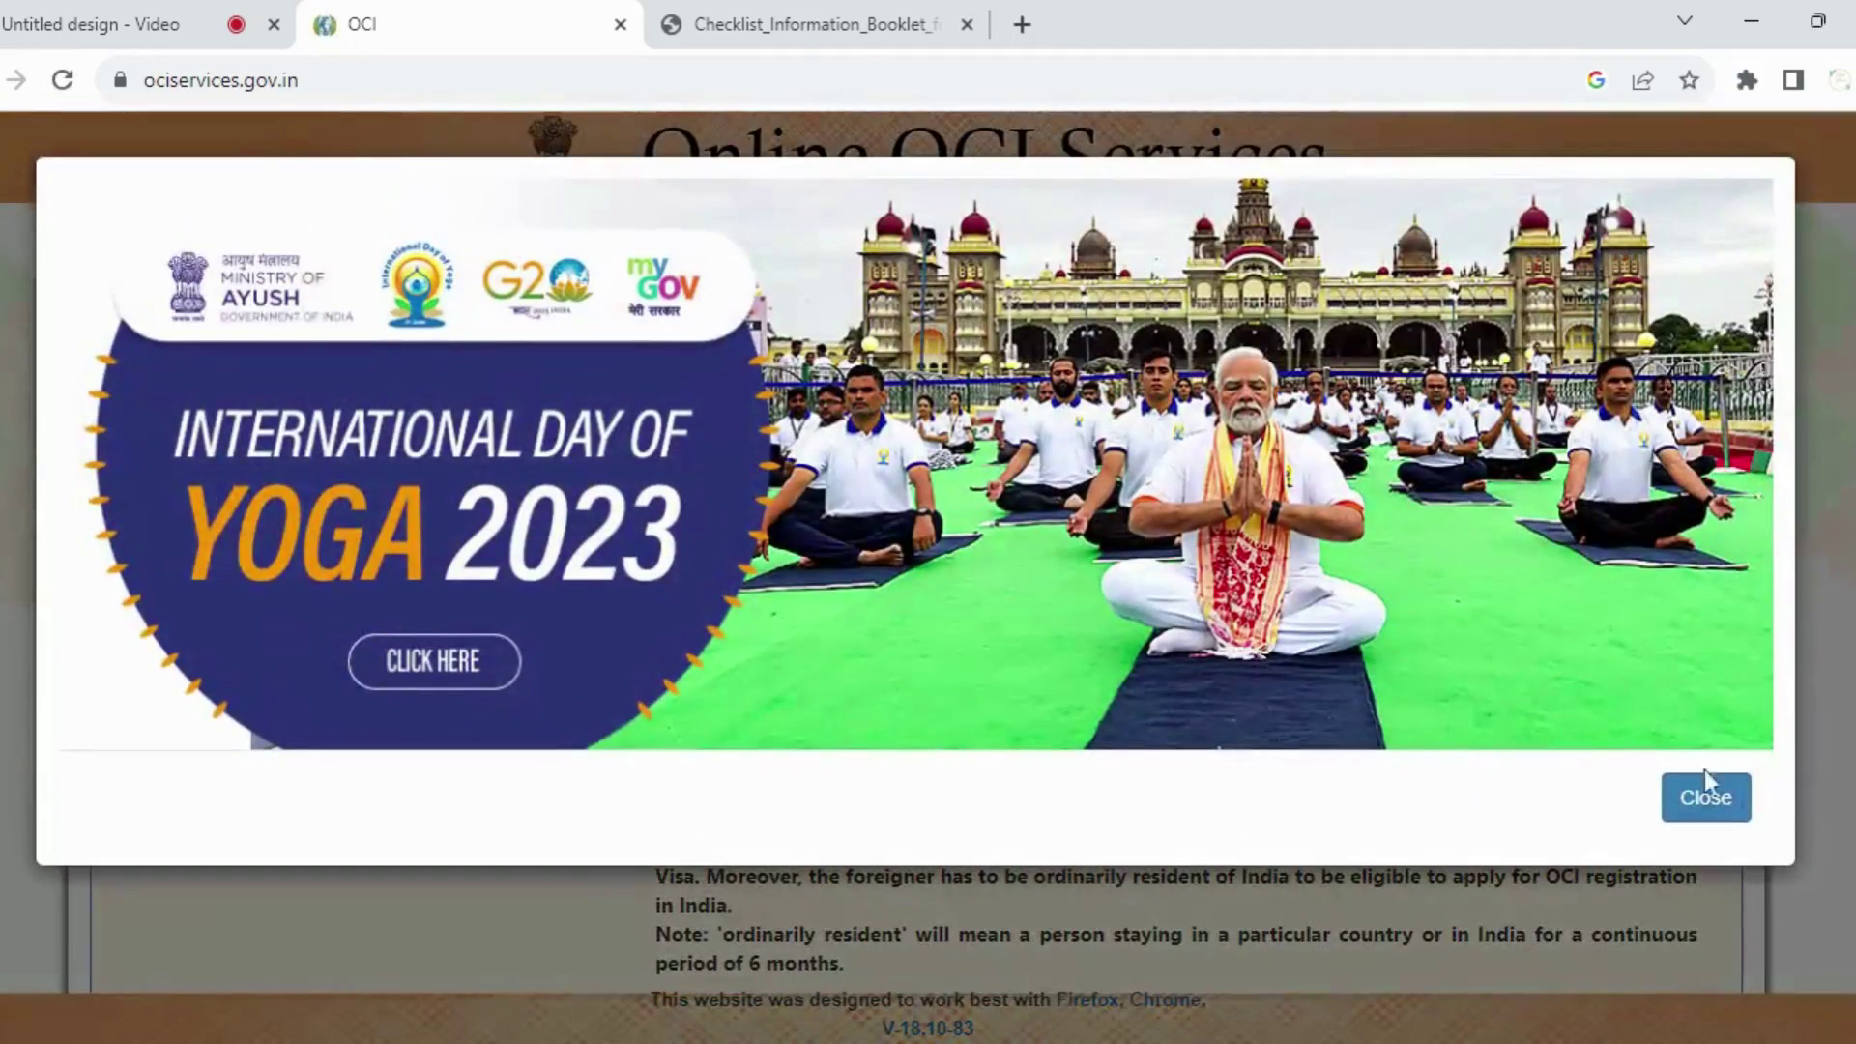
Step: Dismiss the Yoga Day and FRRO popups and proceed from the About OCI page
{"action": "left_click", "coordinate": [1713, 808]}
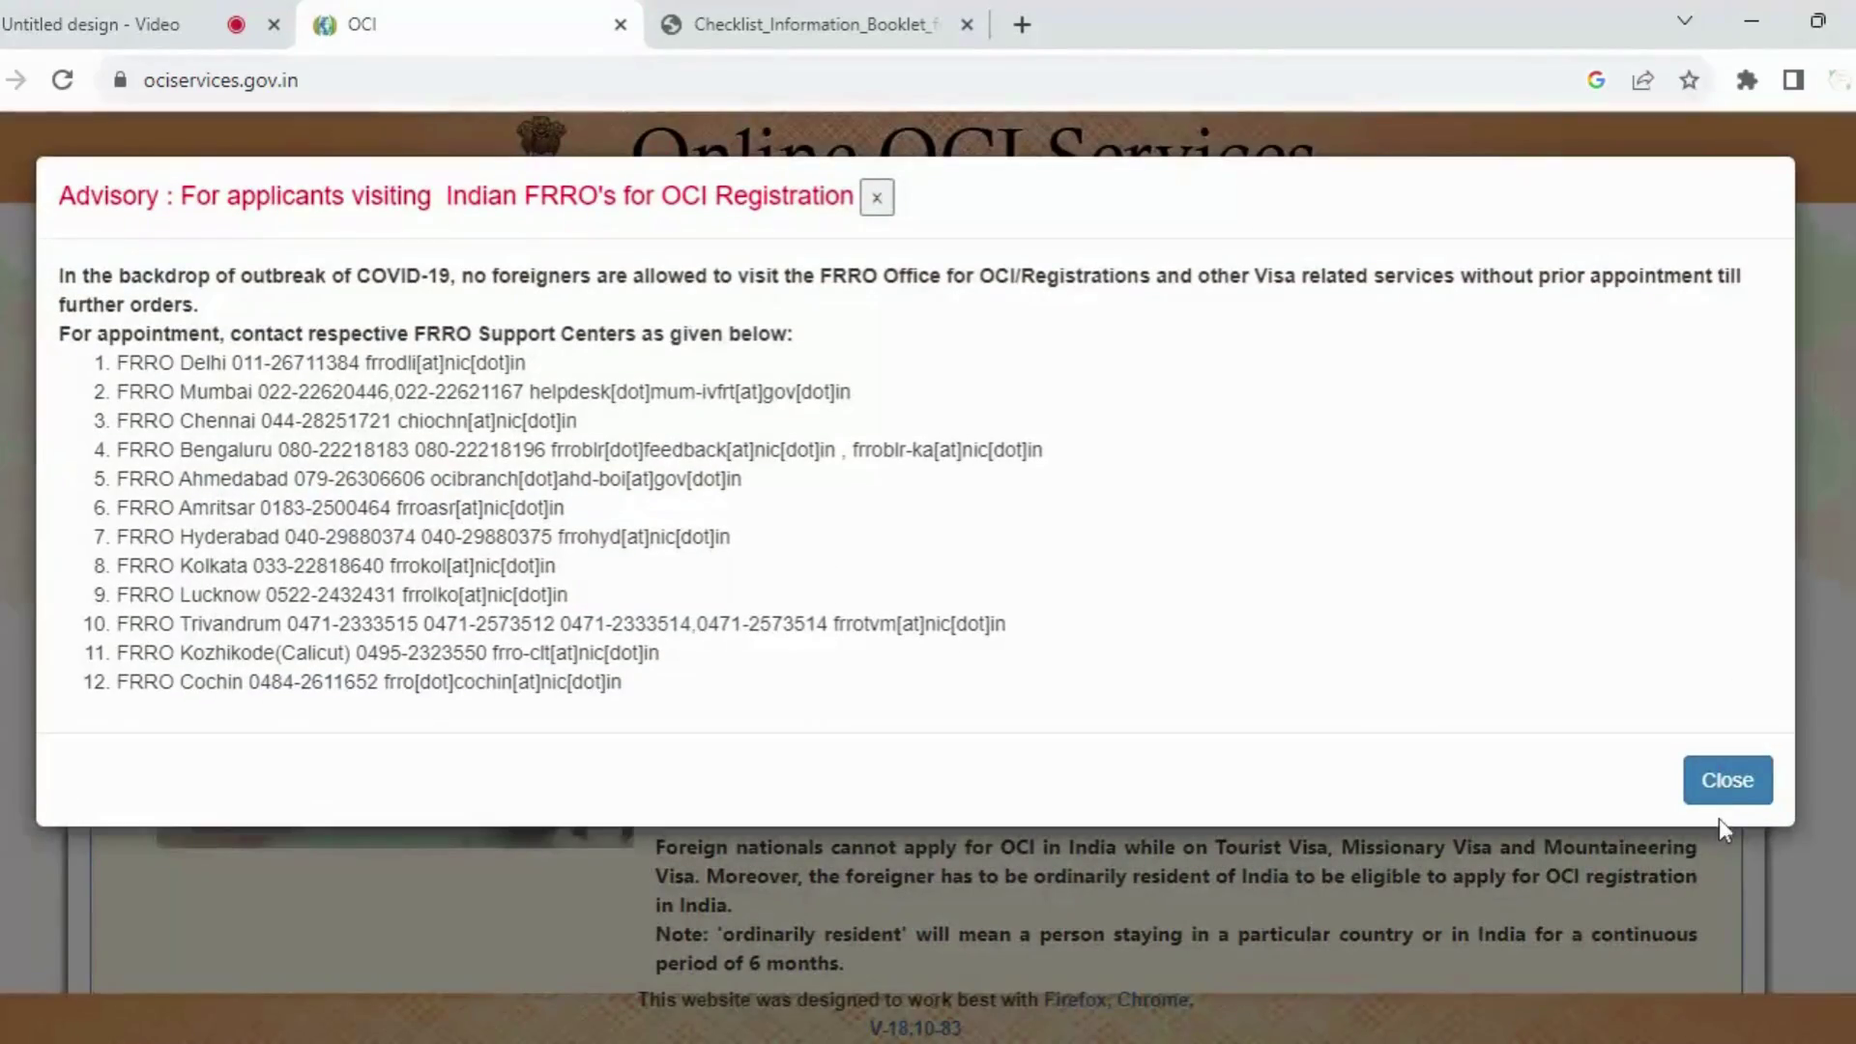
{"action": "left_click", "coordinate": [1728, 783]}
{"action": "scroll", "coordinate": [1547, 851], "scroll_direction": "down", "scroll_amount": 2}
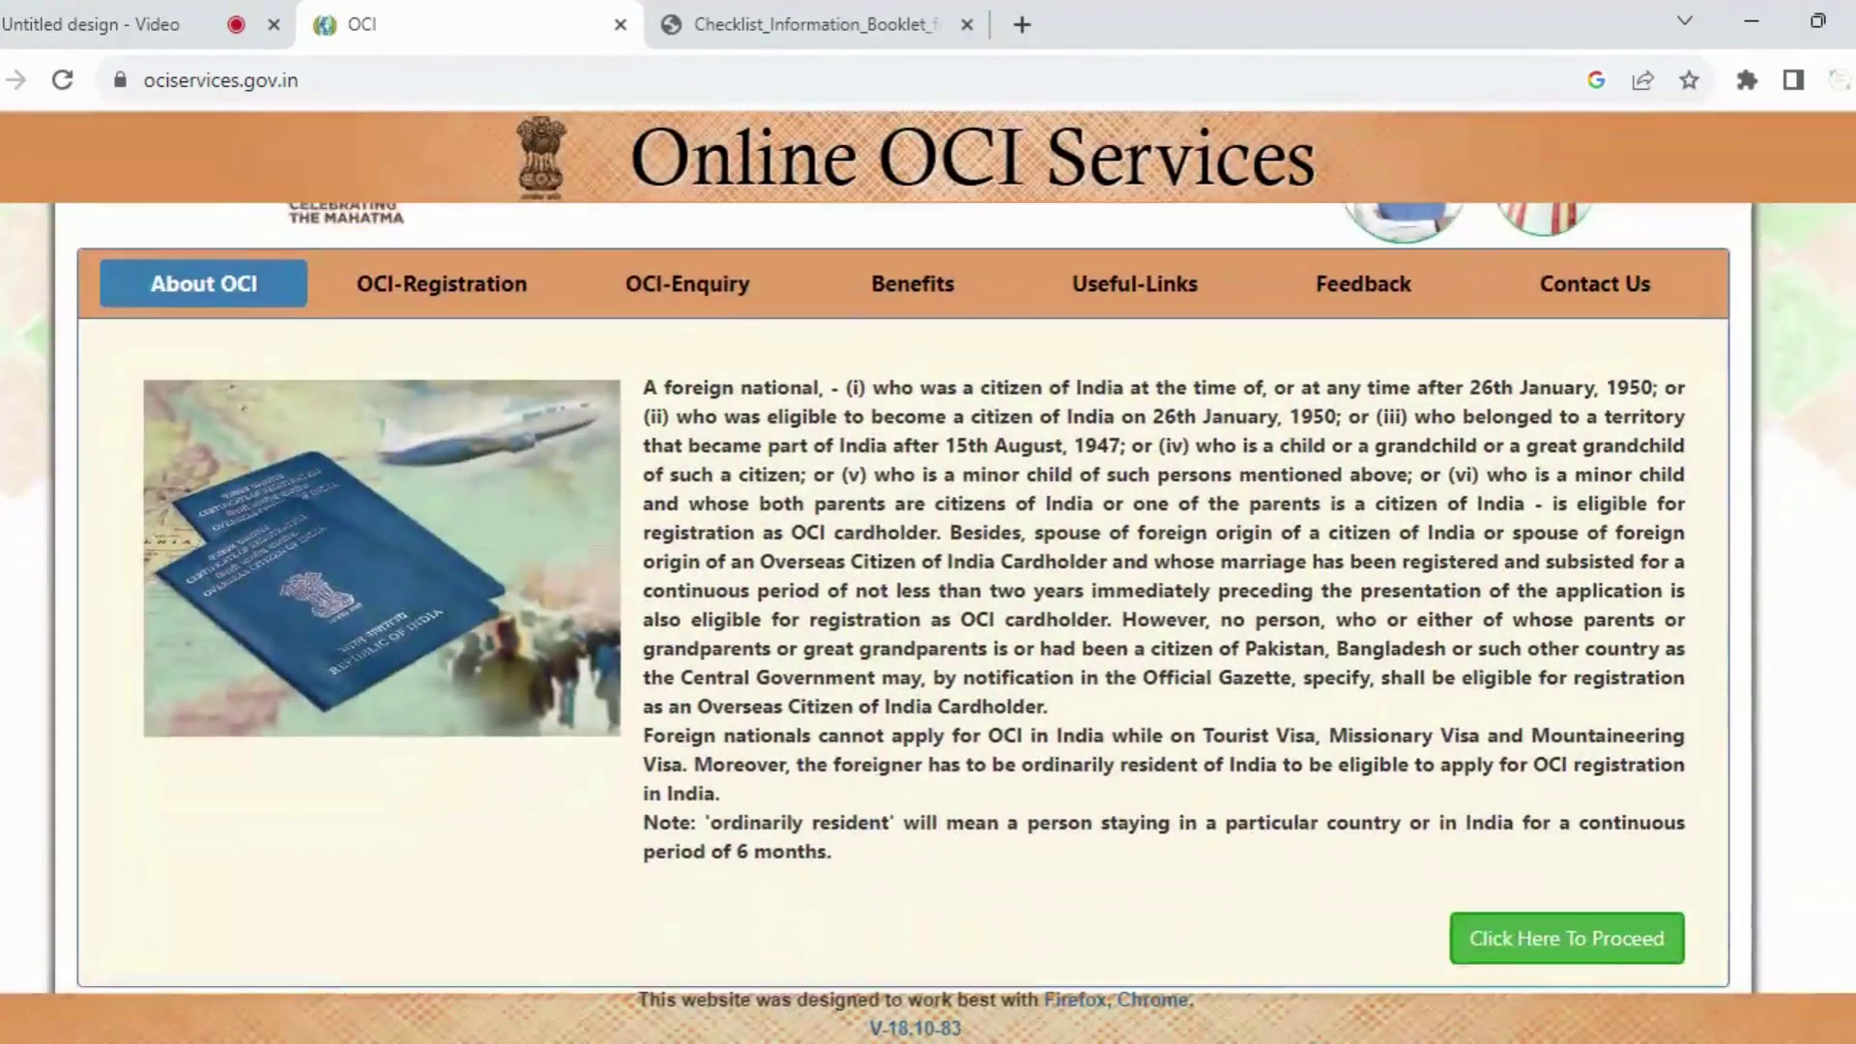
{"action": "left_click", "coordinate": [1516, 867]}
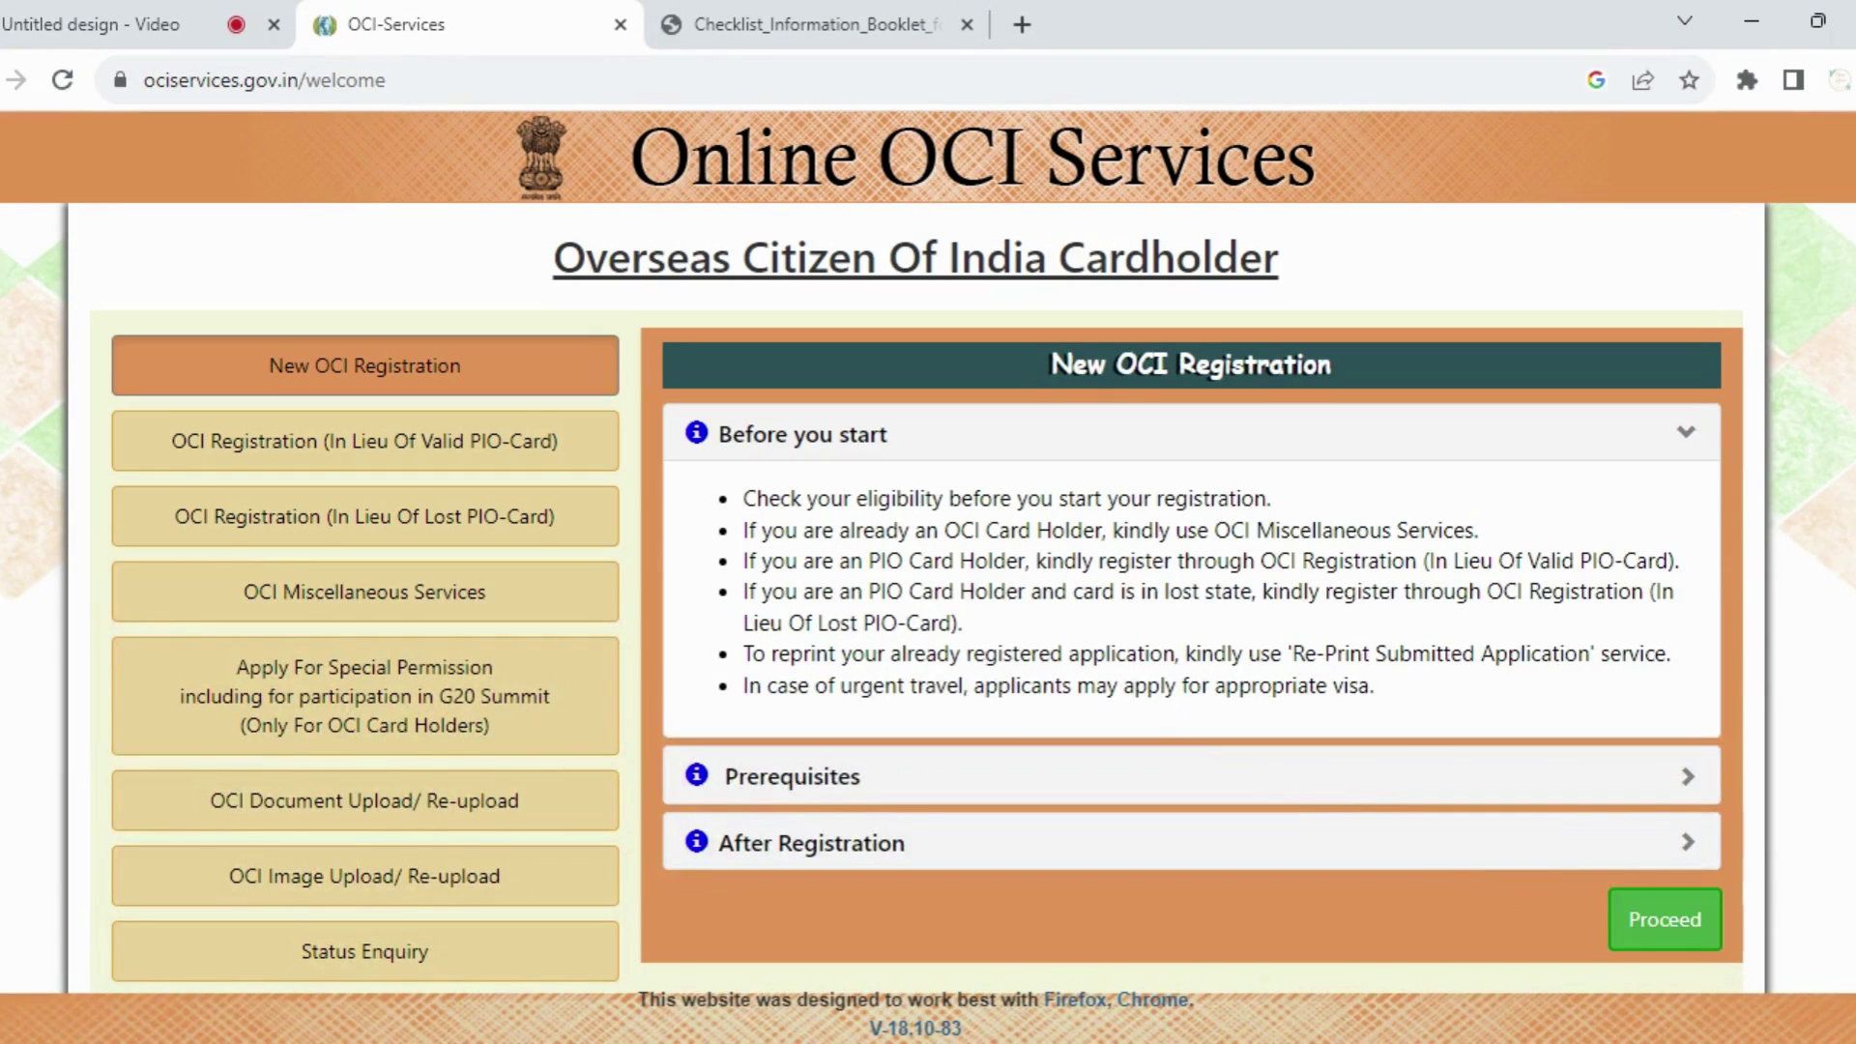
Step: Start a New OCI Registration and scroll through the applicant instructions
{"action": "left_click", "coordinate": [454, 377]}
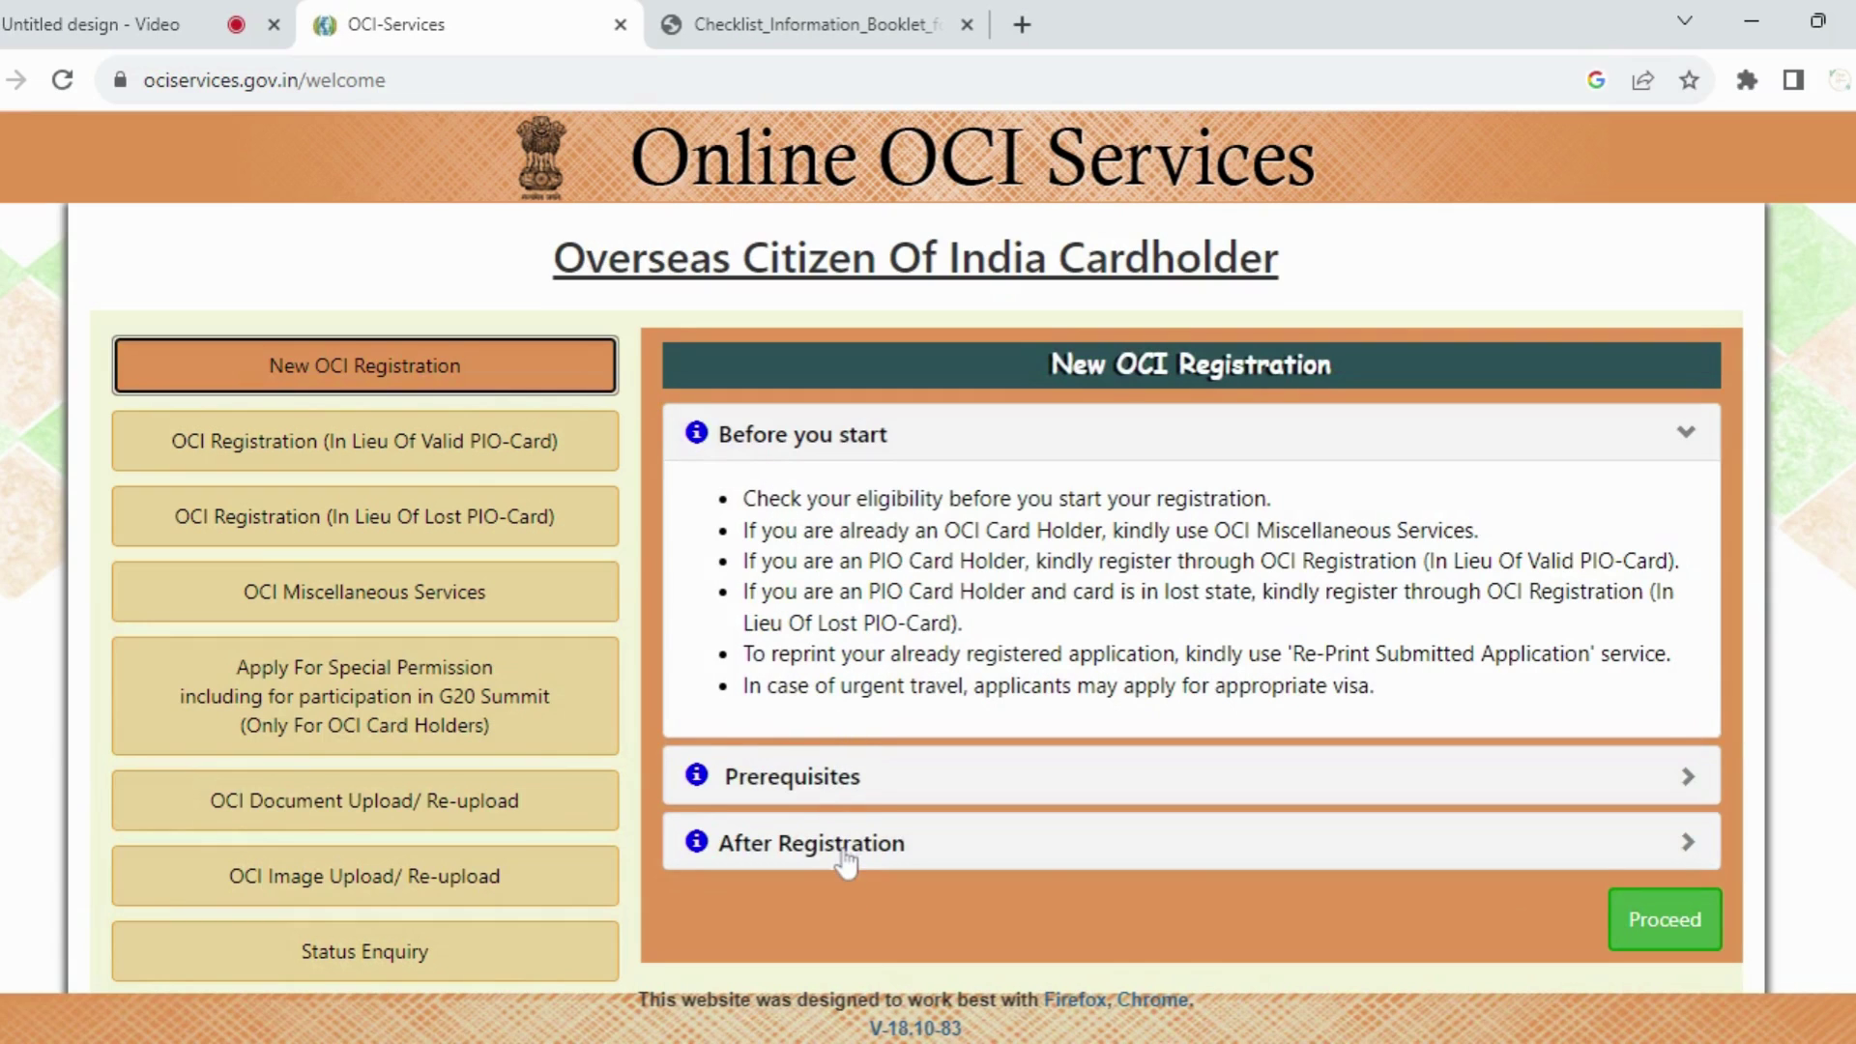
{"action": "left_click", "coordinate": [1663, 930]}
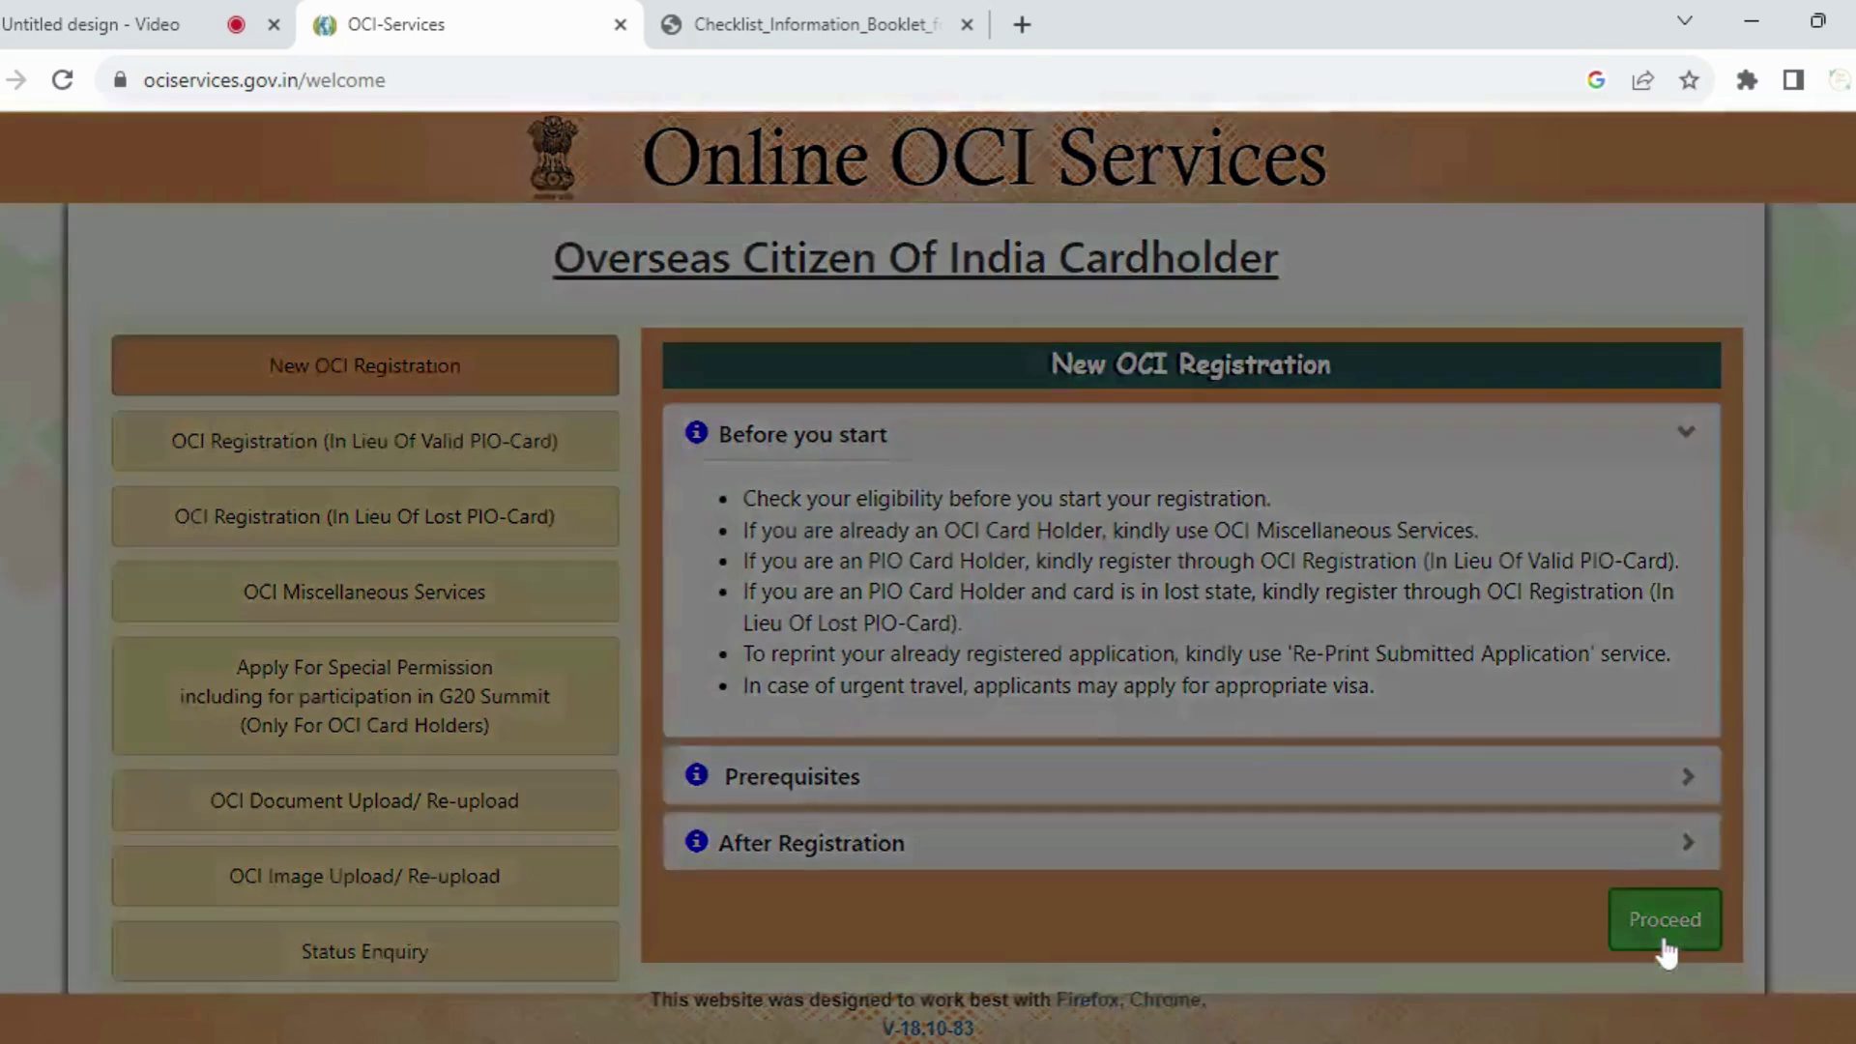
{"action": "left_click_drag", "start_coordinate": [1759, 420], "coordinate": [1777, 936]}
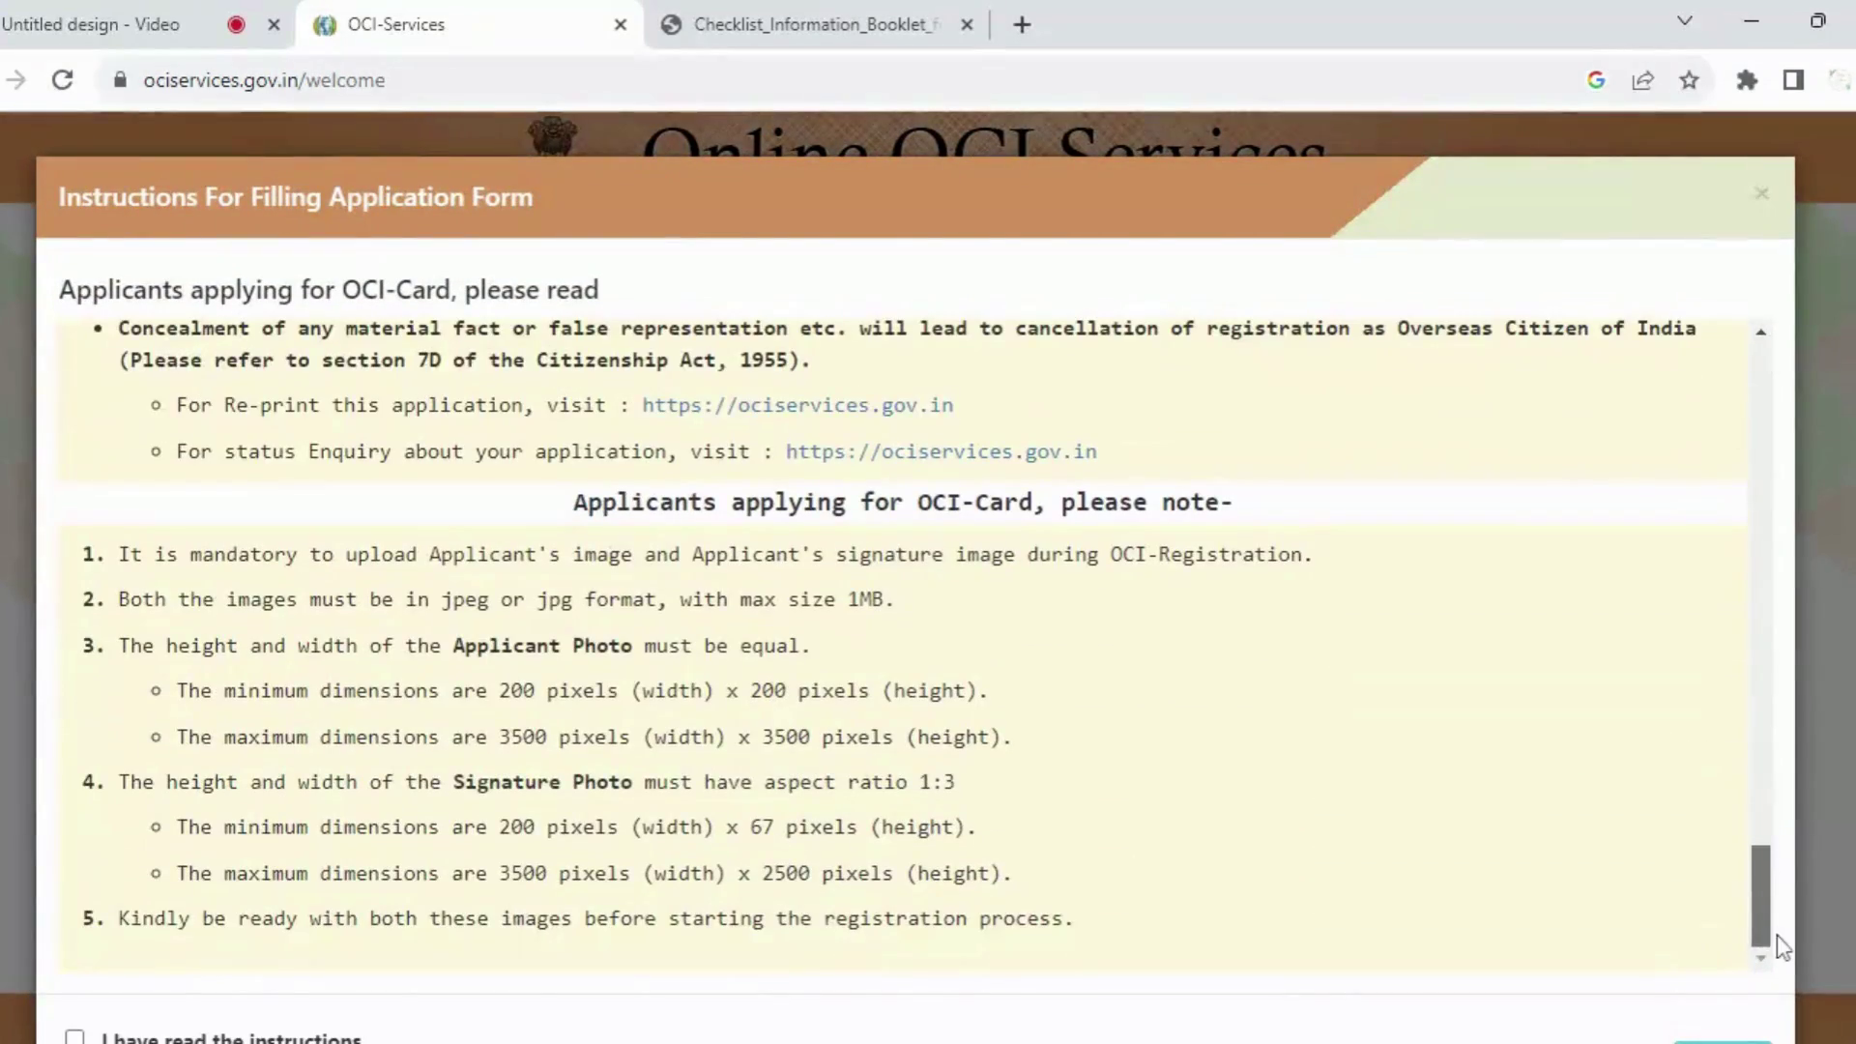
{"action": "scroll", "coordinate": [990, 634], "scroll_direction": "down", "scroll_amount": 1}
Step: Highlight the applicant photo and signature aspect-ratio and minimum/maximum dimension rules
{"action": "left_click_drag", "start_coordinate": [465, 521], "coordinate": [680, 521]}
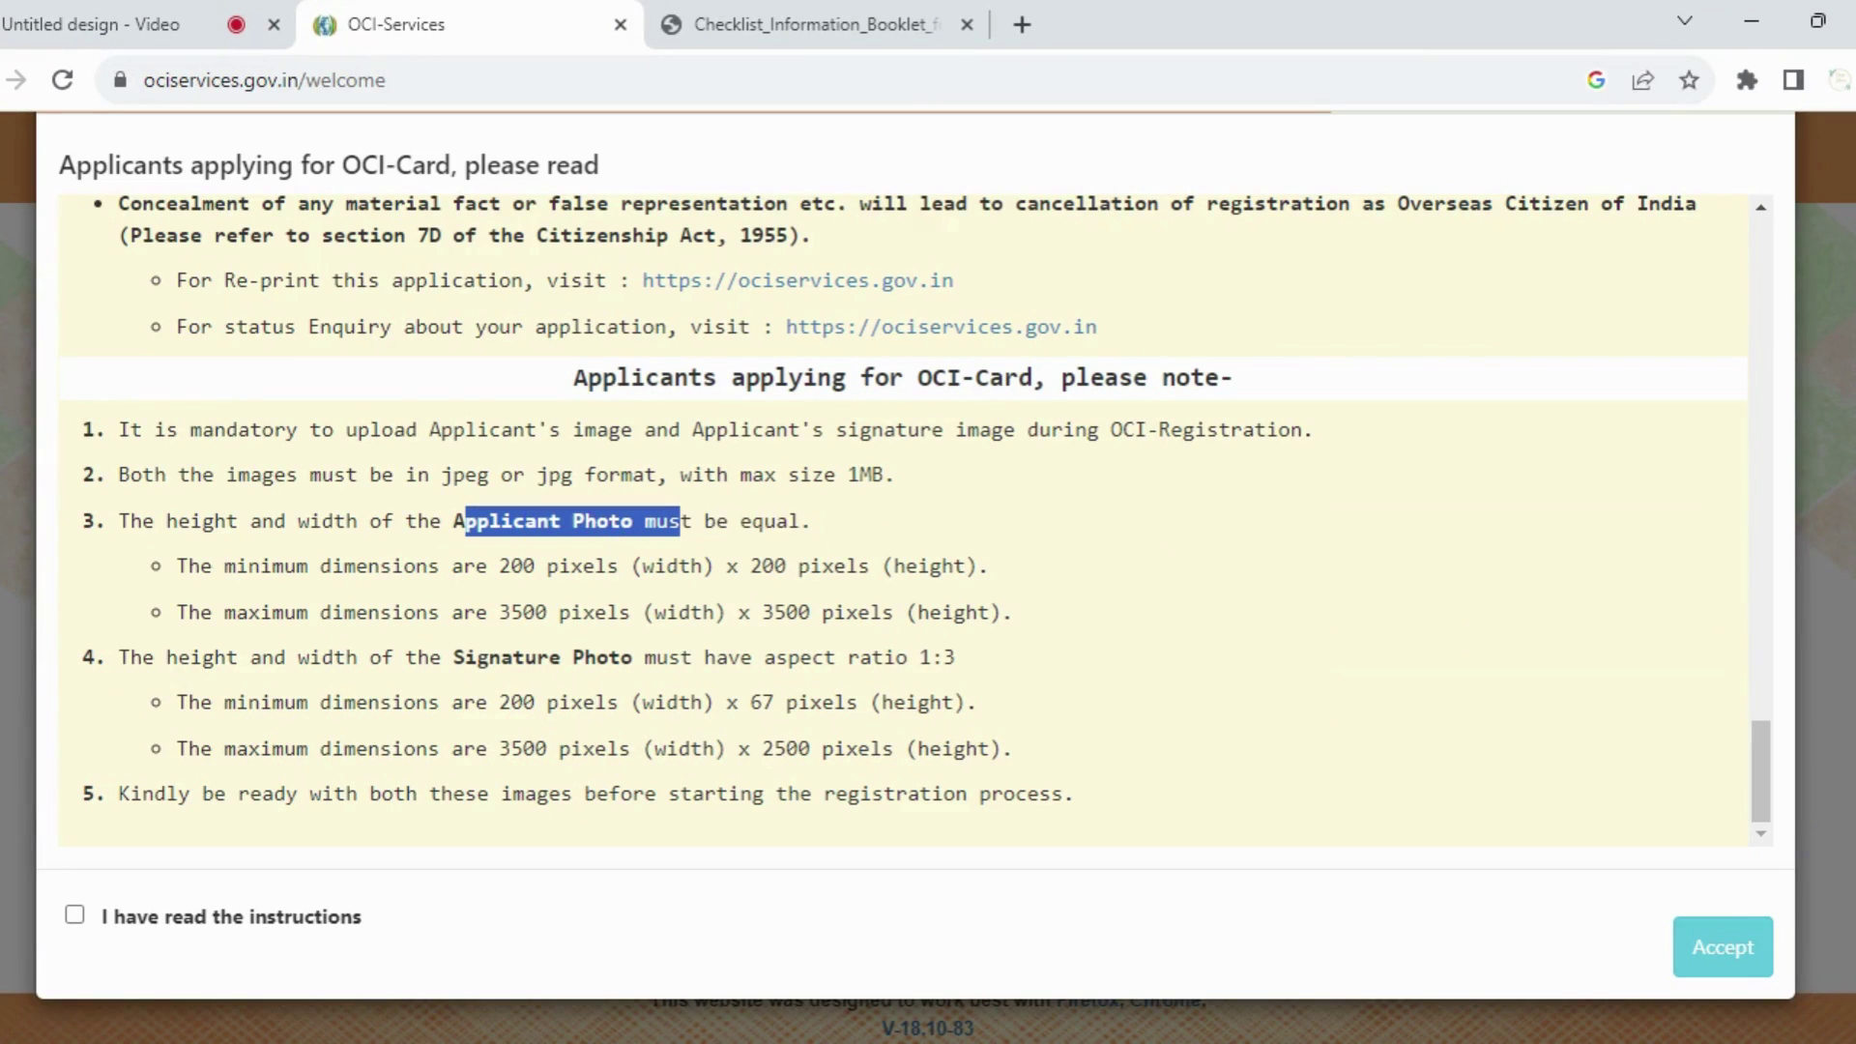
{"action": "left_click_drag", "start_coordinate": [454, 658], "coordinate": [956, 658]}
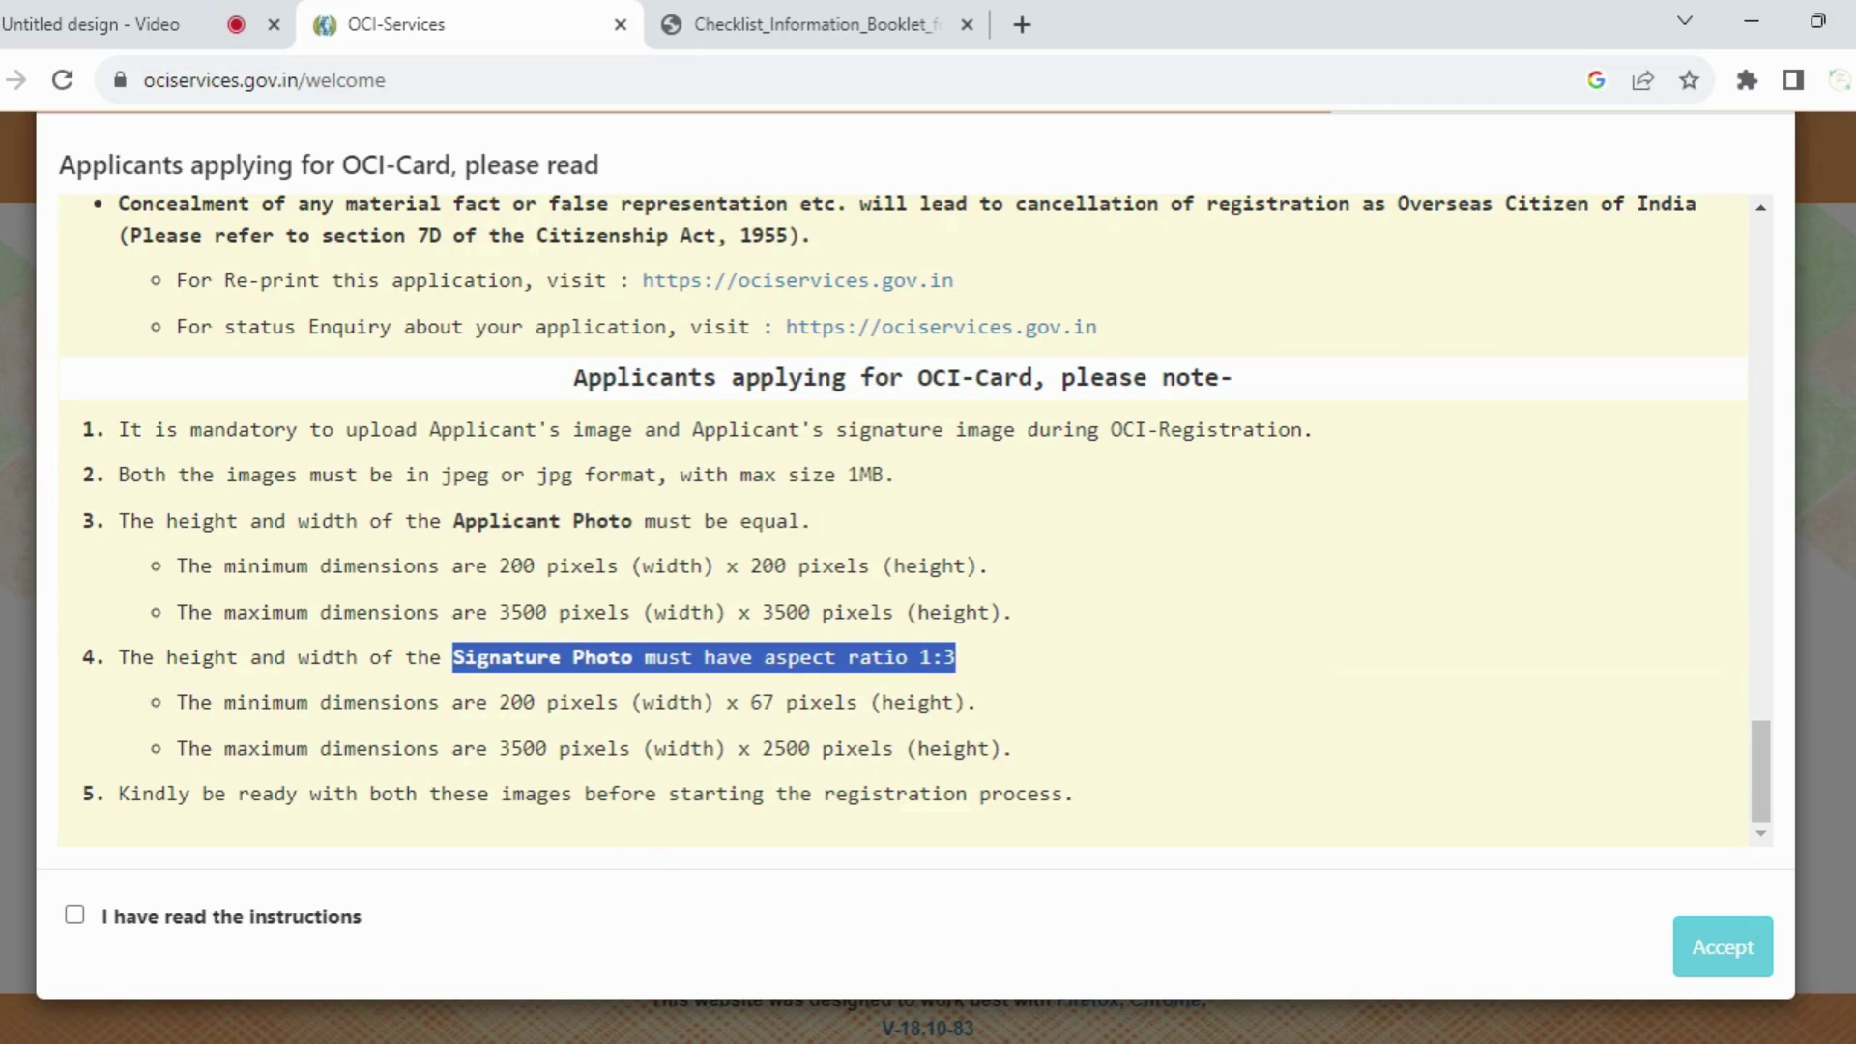
{"action": "left_click_drag", "start_coordinate": [499, 566], "coordinate": [955, 565]}
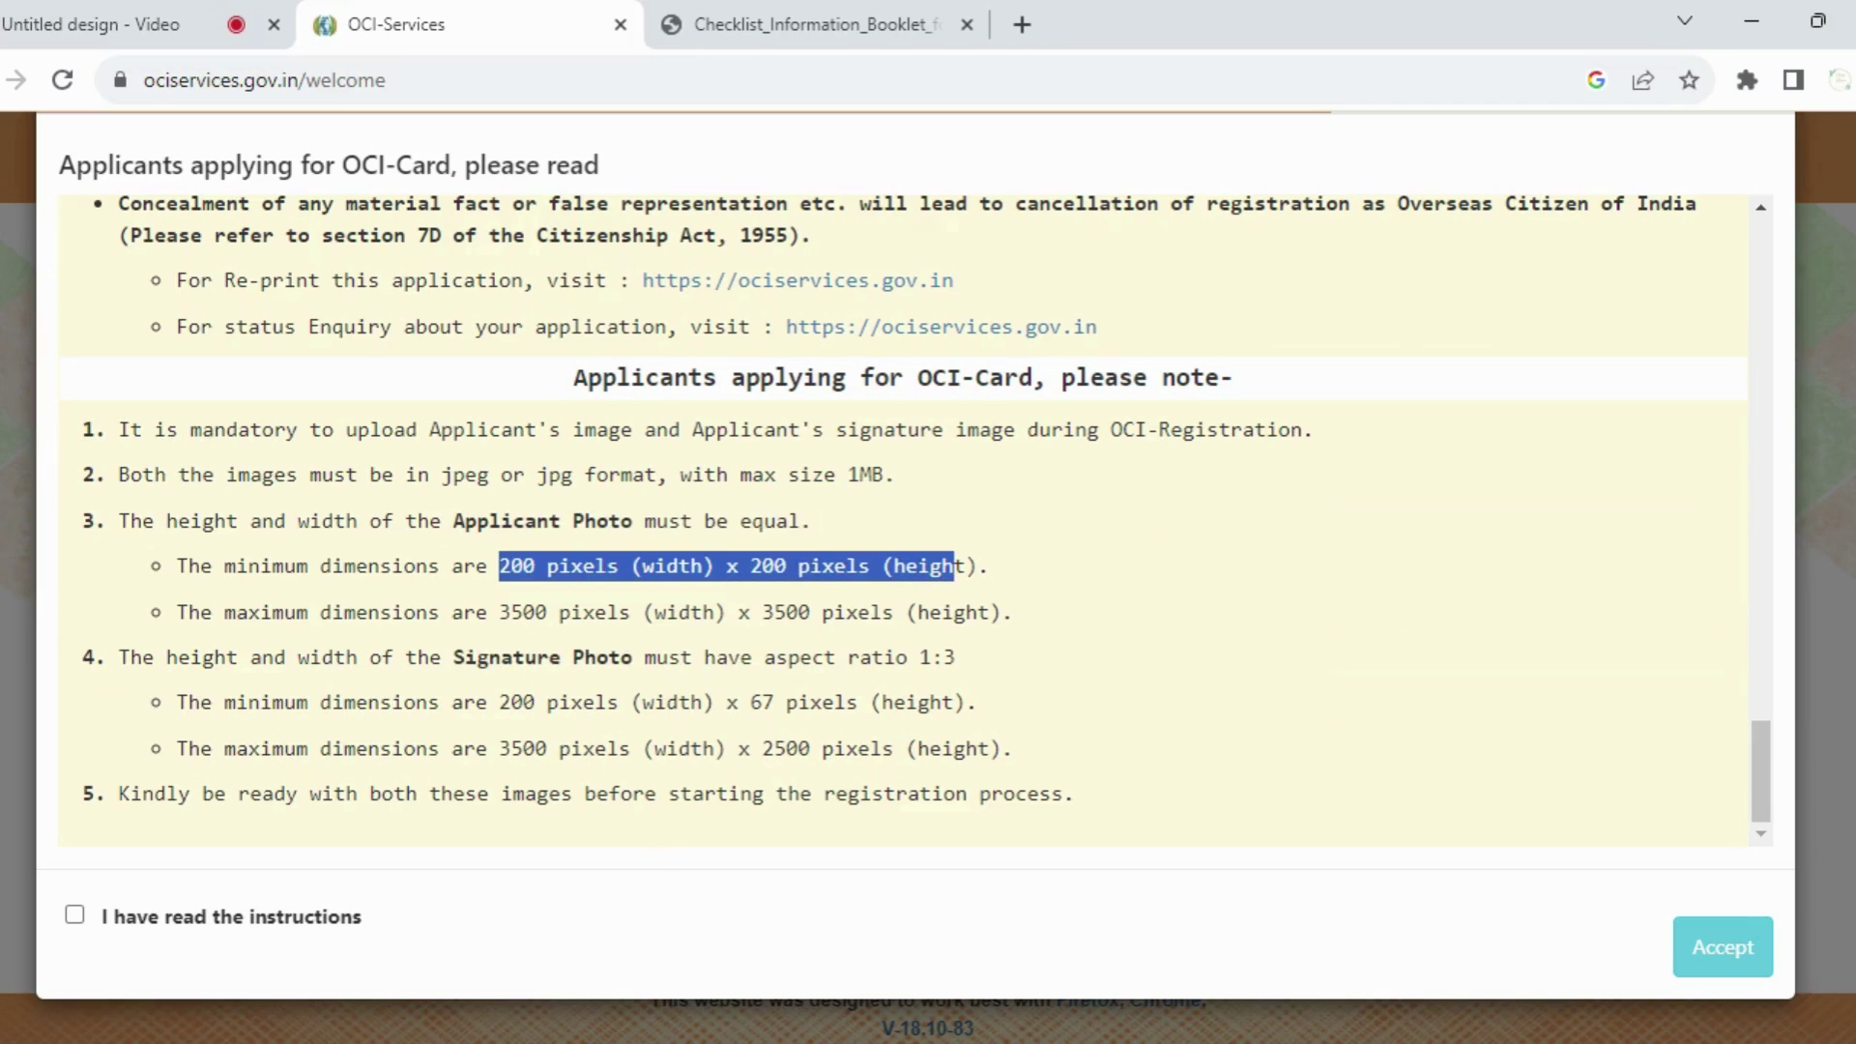
{"action": "left_click_drag", "start_coordinate": [500, 612], "coordinate": [967, 650]}
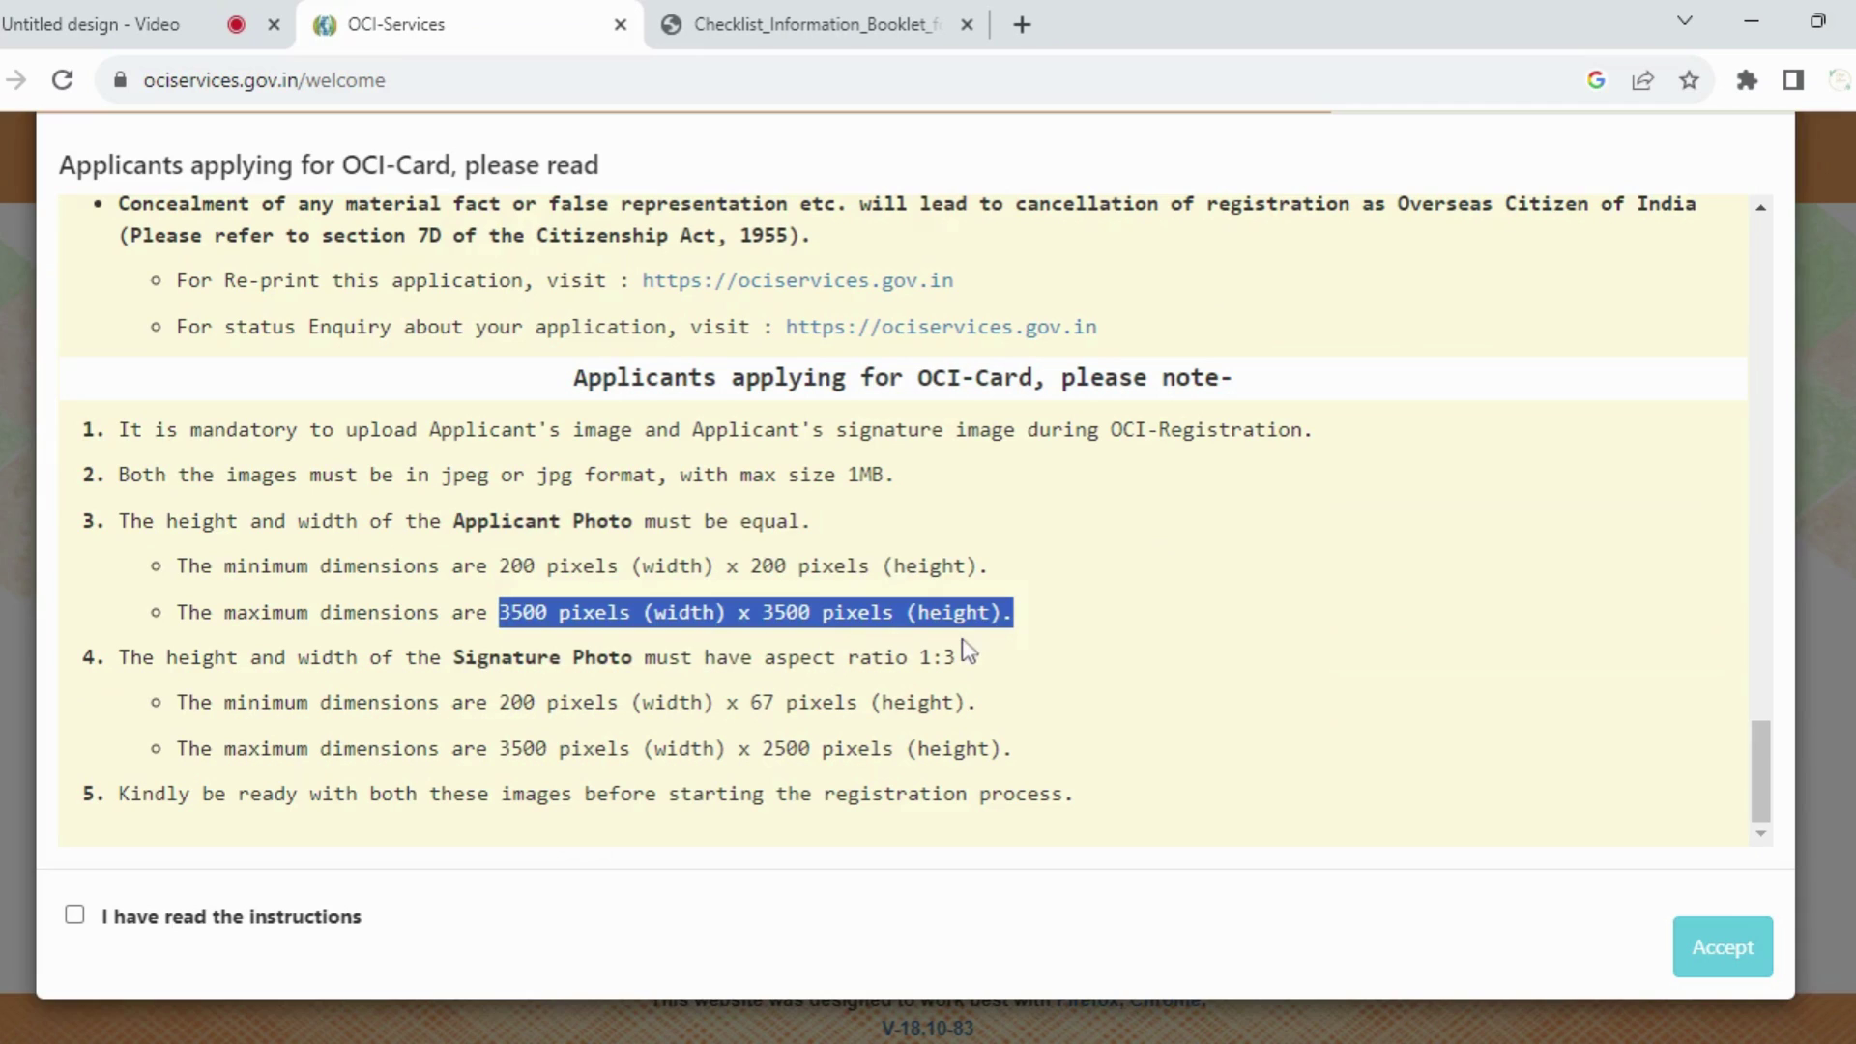
{"action": "left_click_drag", "start_coordinate": [499, 702], "coordinate": [941, 702]}
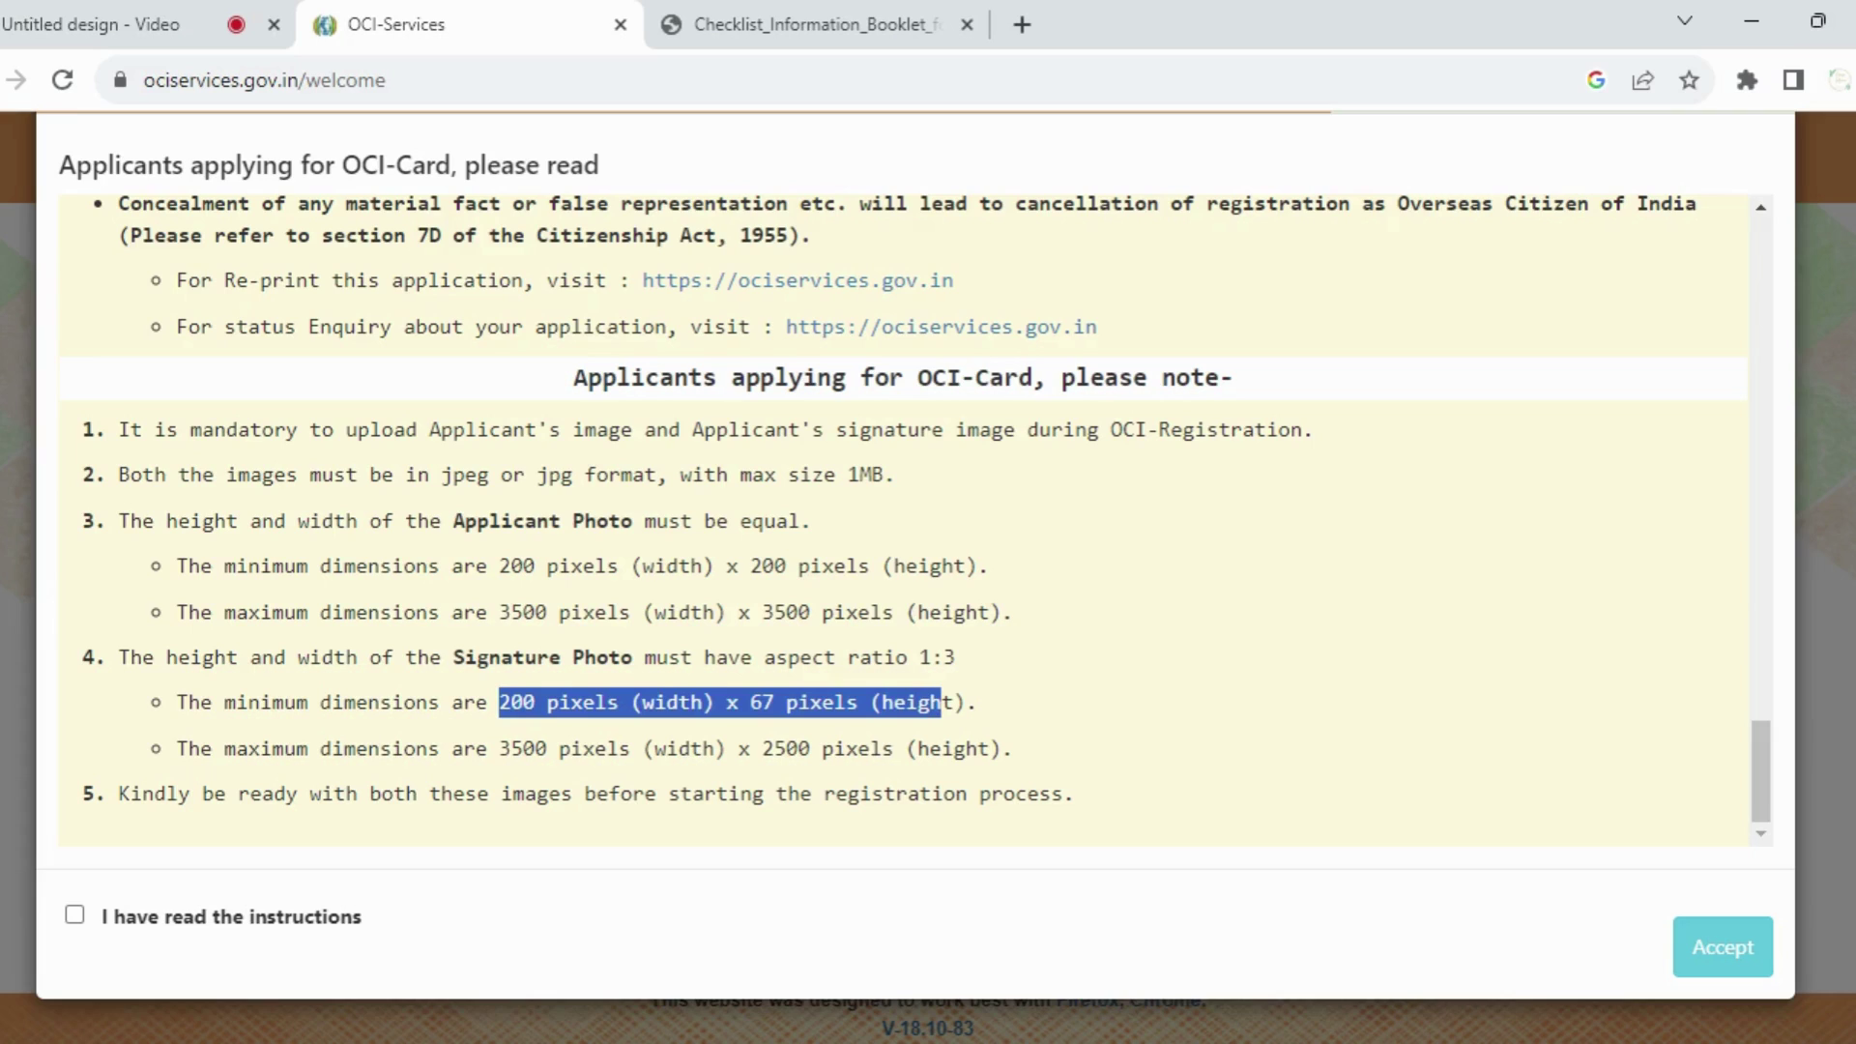
{"action": "left_click_drag", "start_coordinate": [511, 748], "coordinate": [1110, 746]}
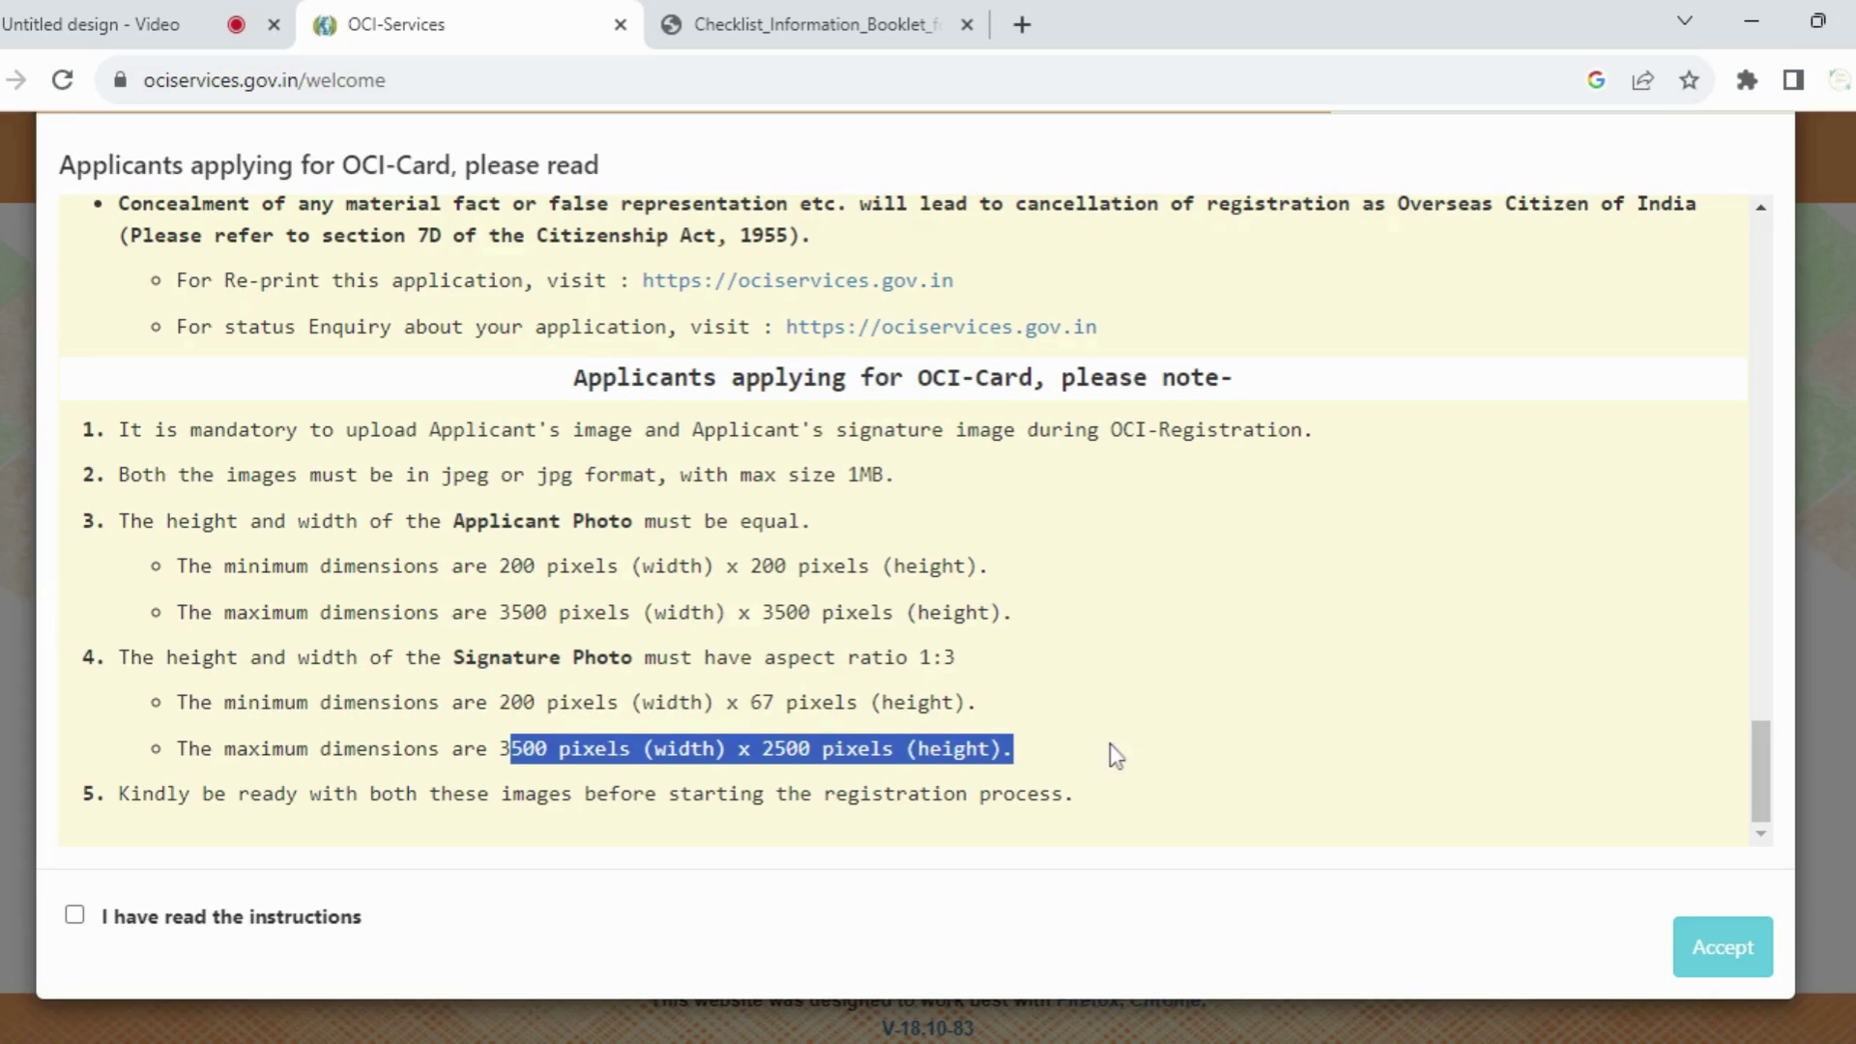
Step: Confirm the instructions have been read and accept them to reach the captcha check
{"action": "left_click", "coordinate": [74, 916]}
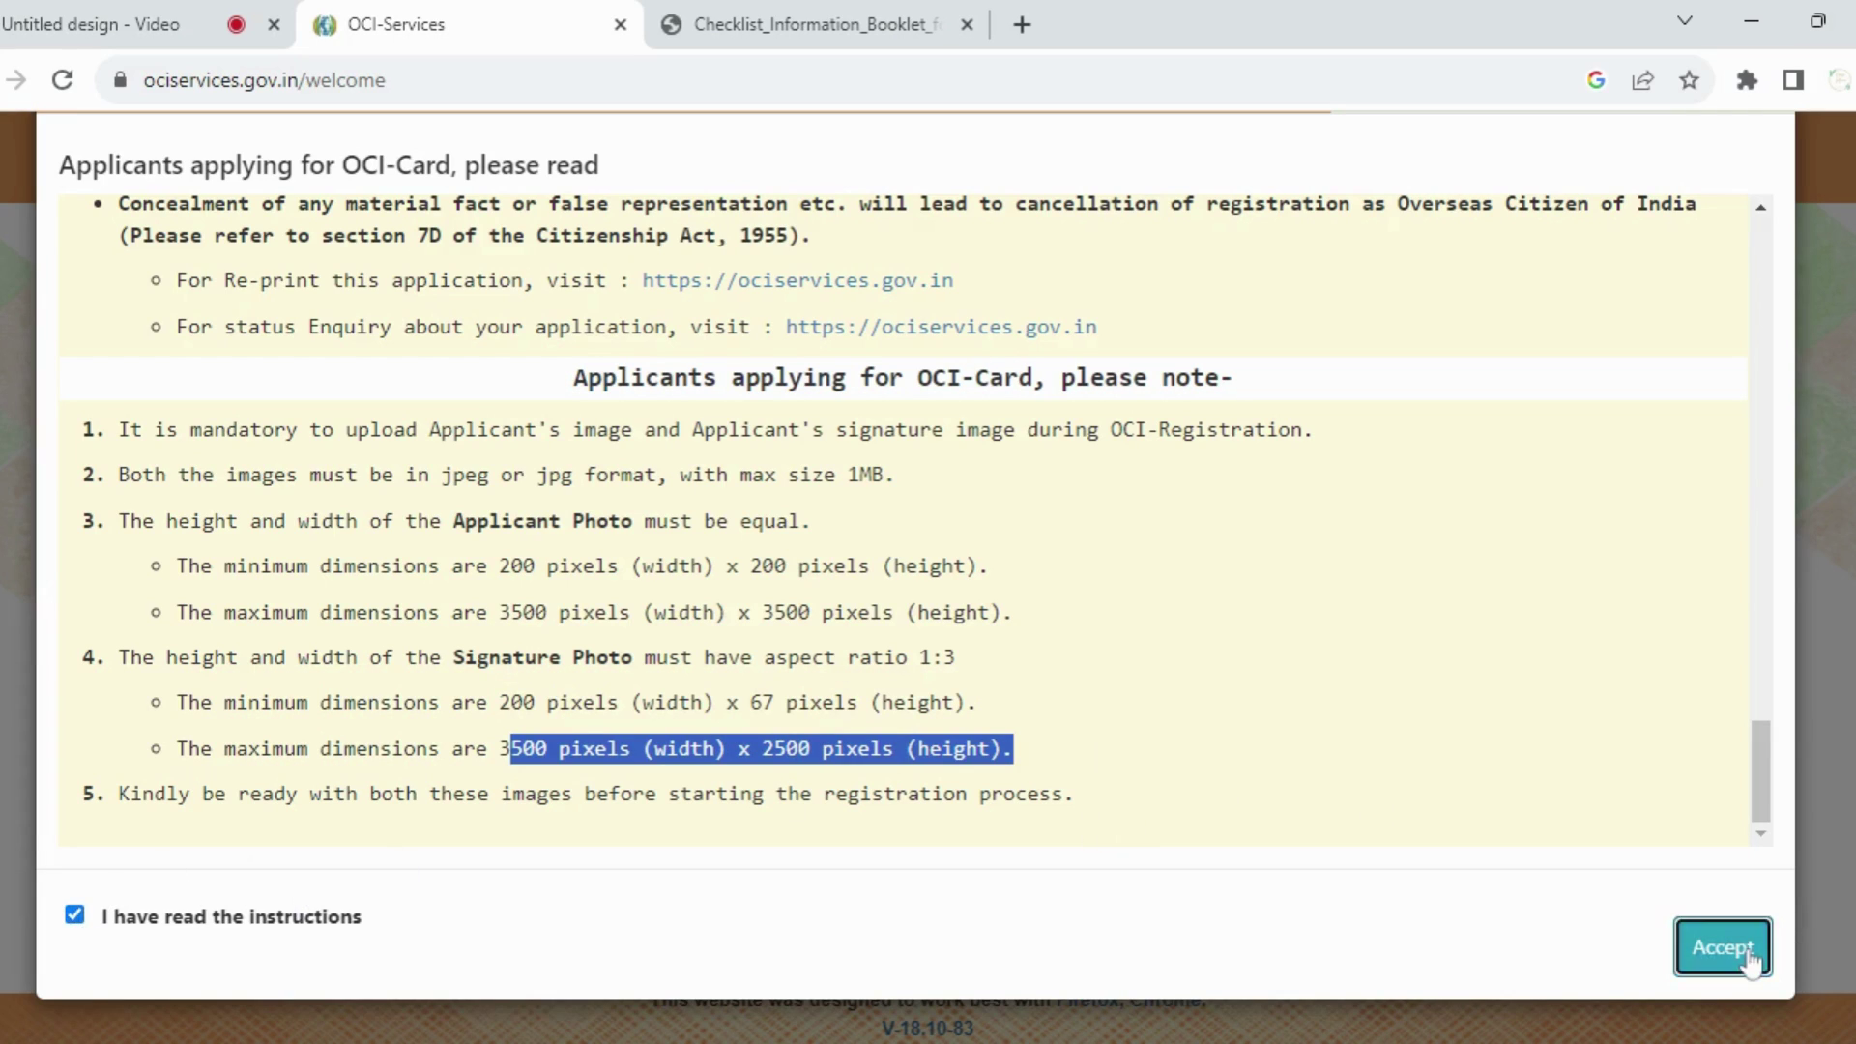
{"action": "left_click", "coordinate": [1723, 946]}
{"action": "left_click", "coordinate": [1624, 909]}
Step: Enter the displayed captcha code, submit it, and choose Fill New Application
{"action": "left_click", "coordinate": [875, 785]}
{"action": "type", "text": "3D"}
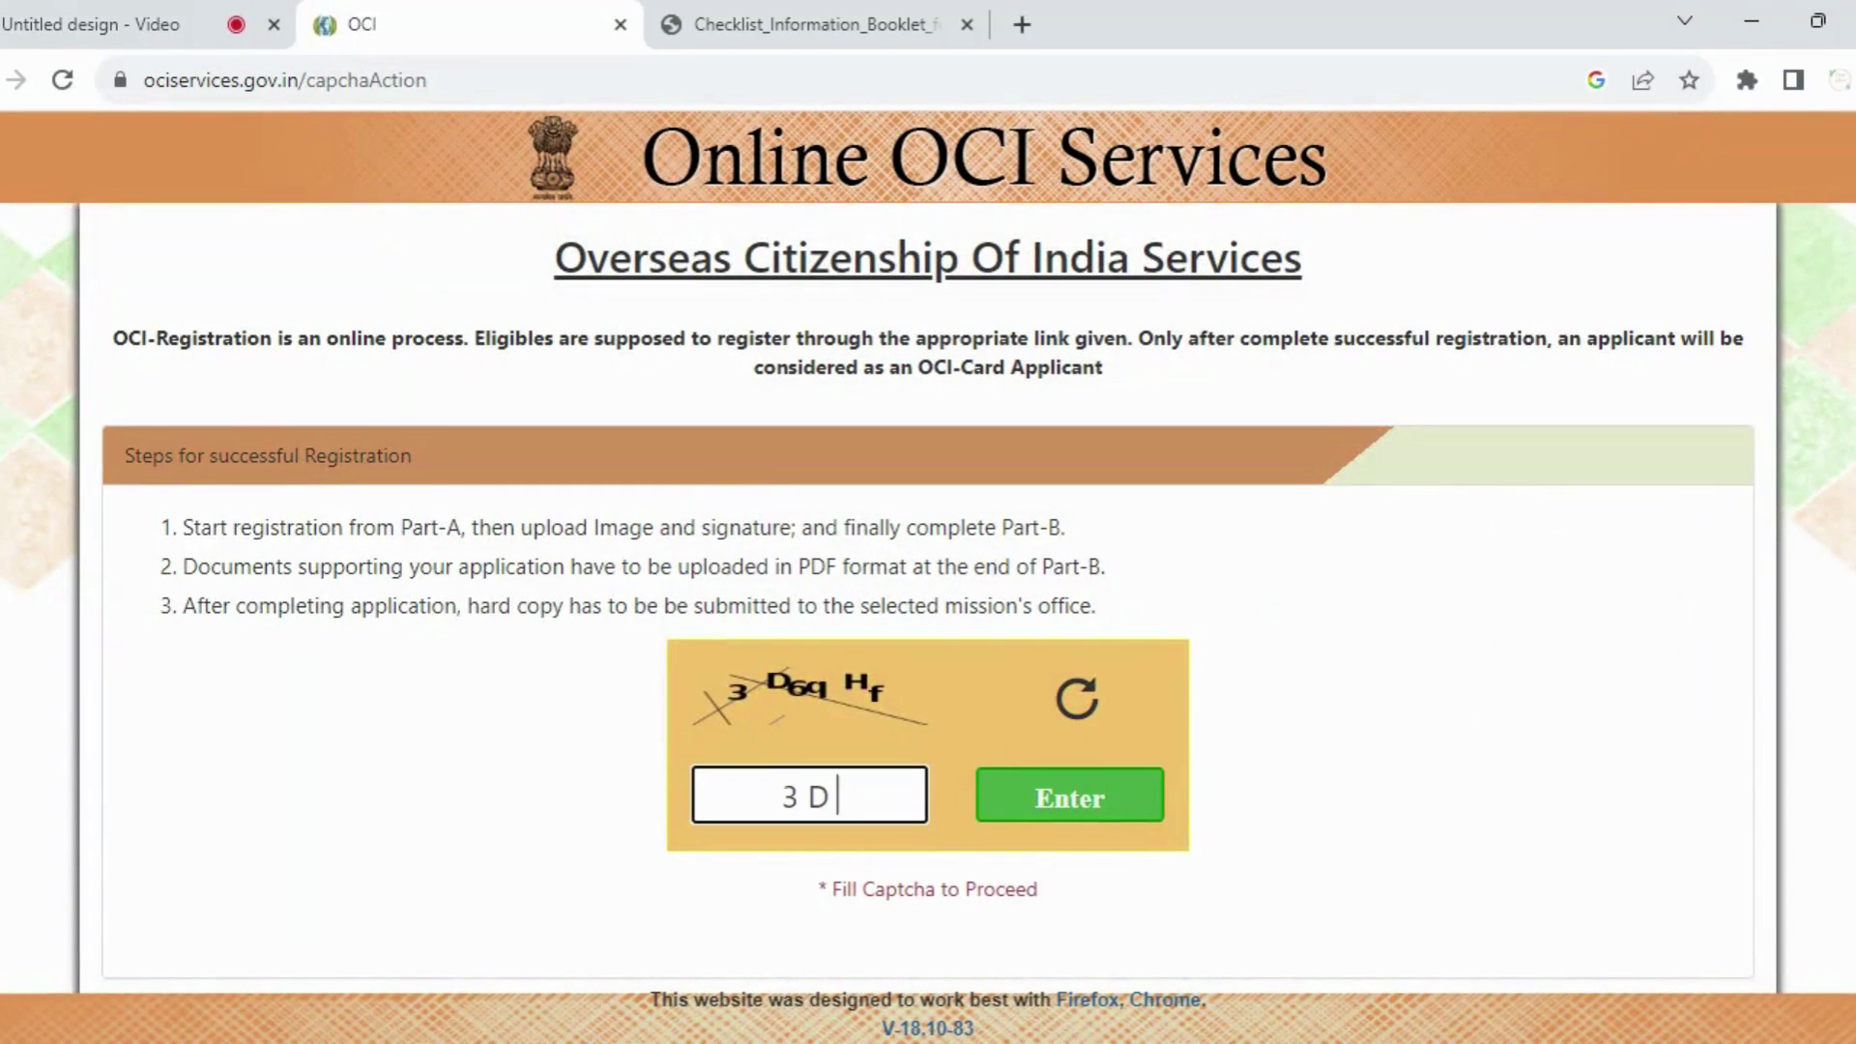
{"action": "type", "text": "6qHf"}
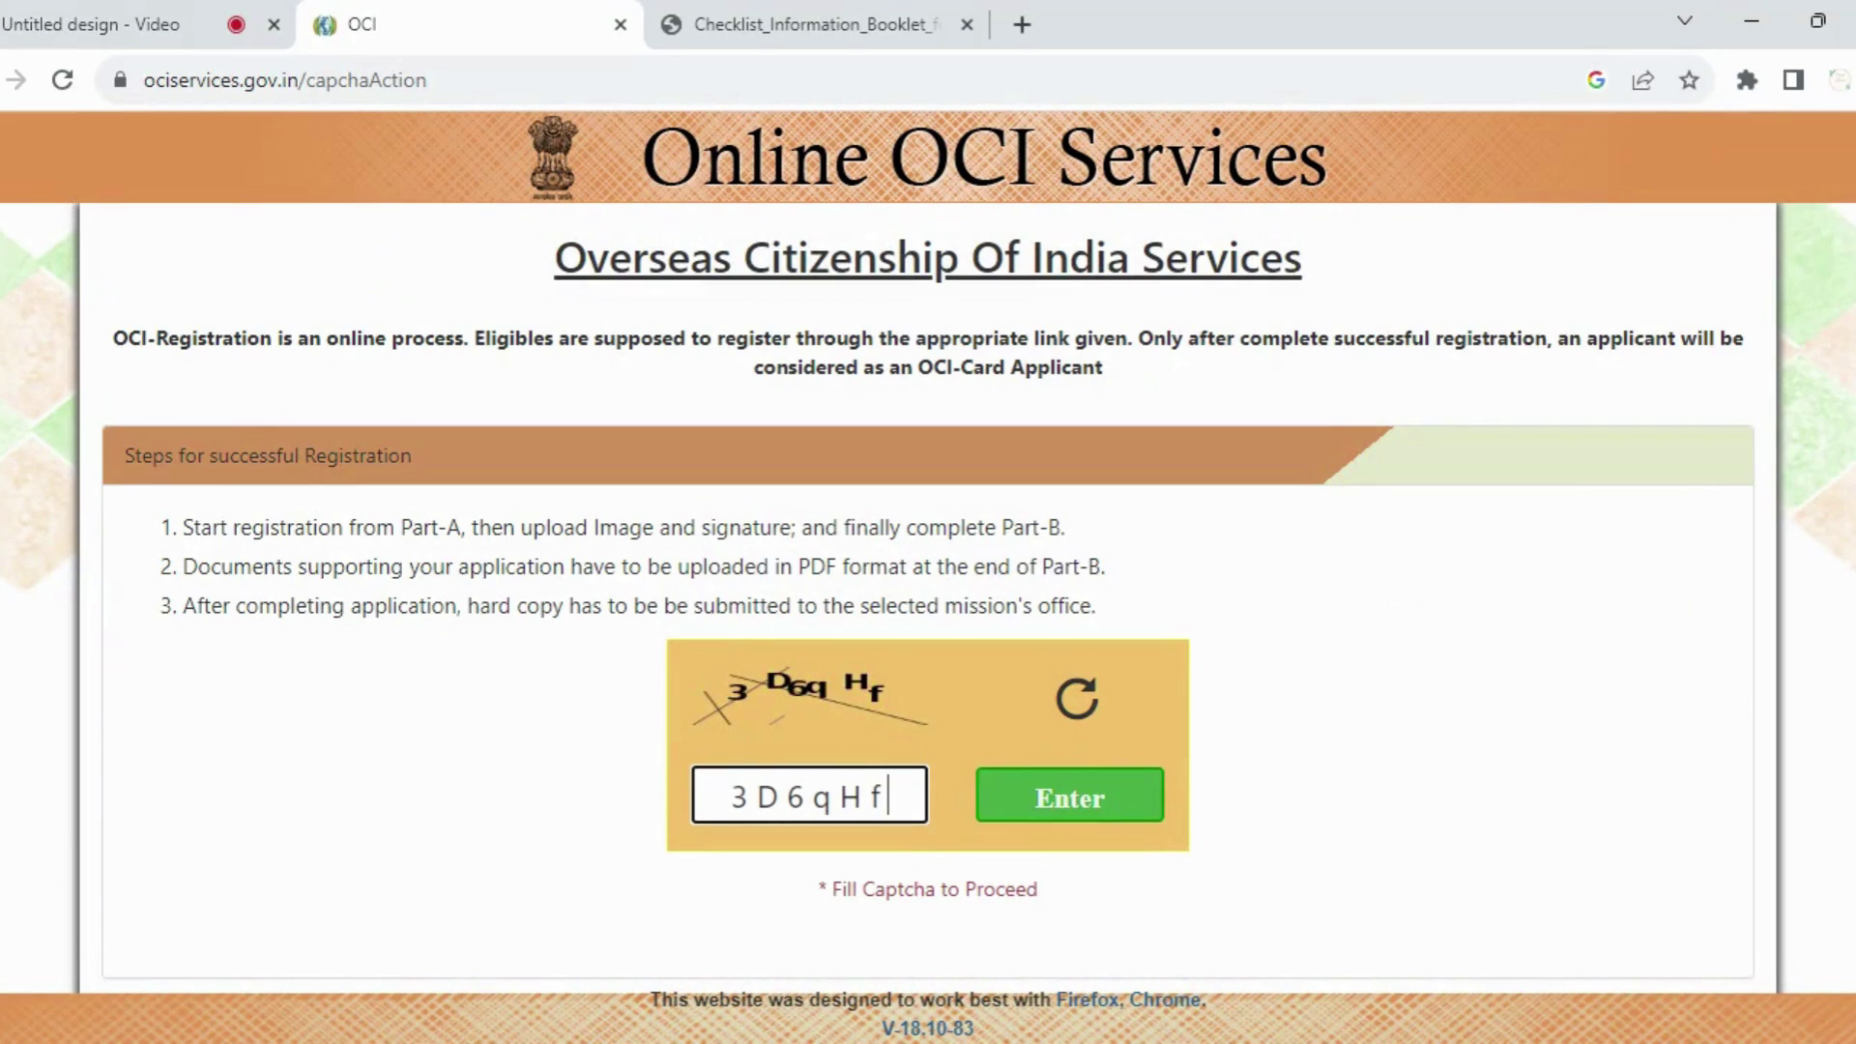
{"action": "left_click", "coordinate": [1078, 807]}
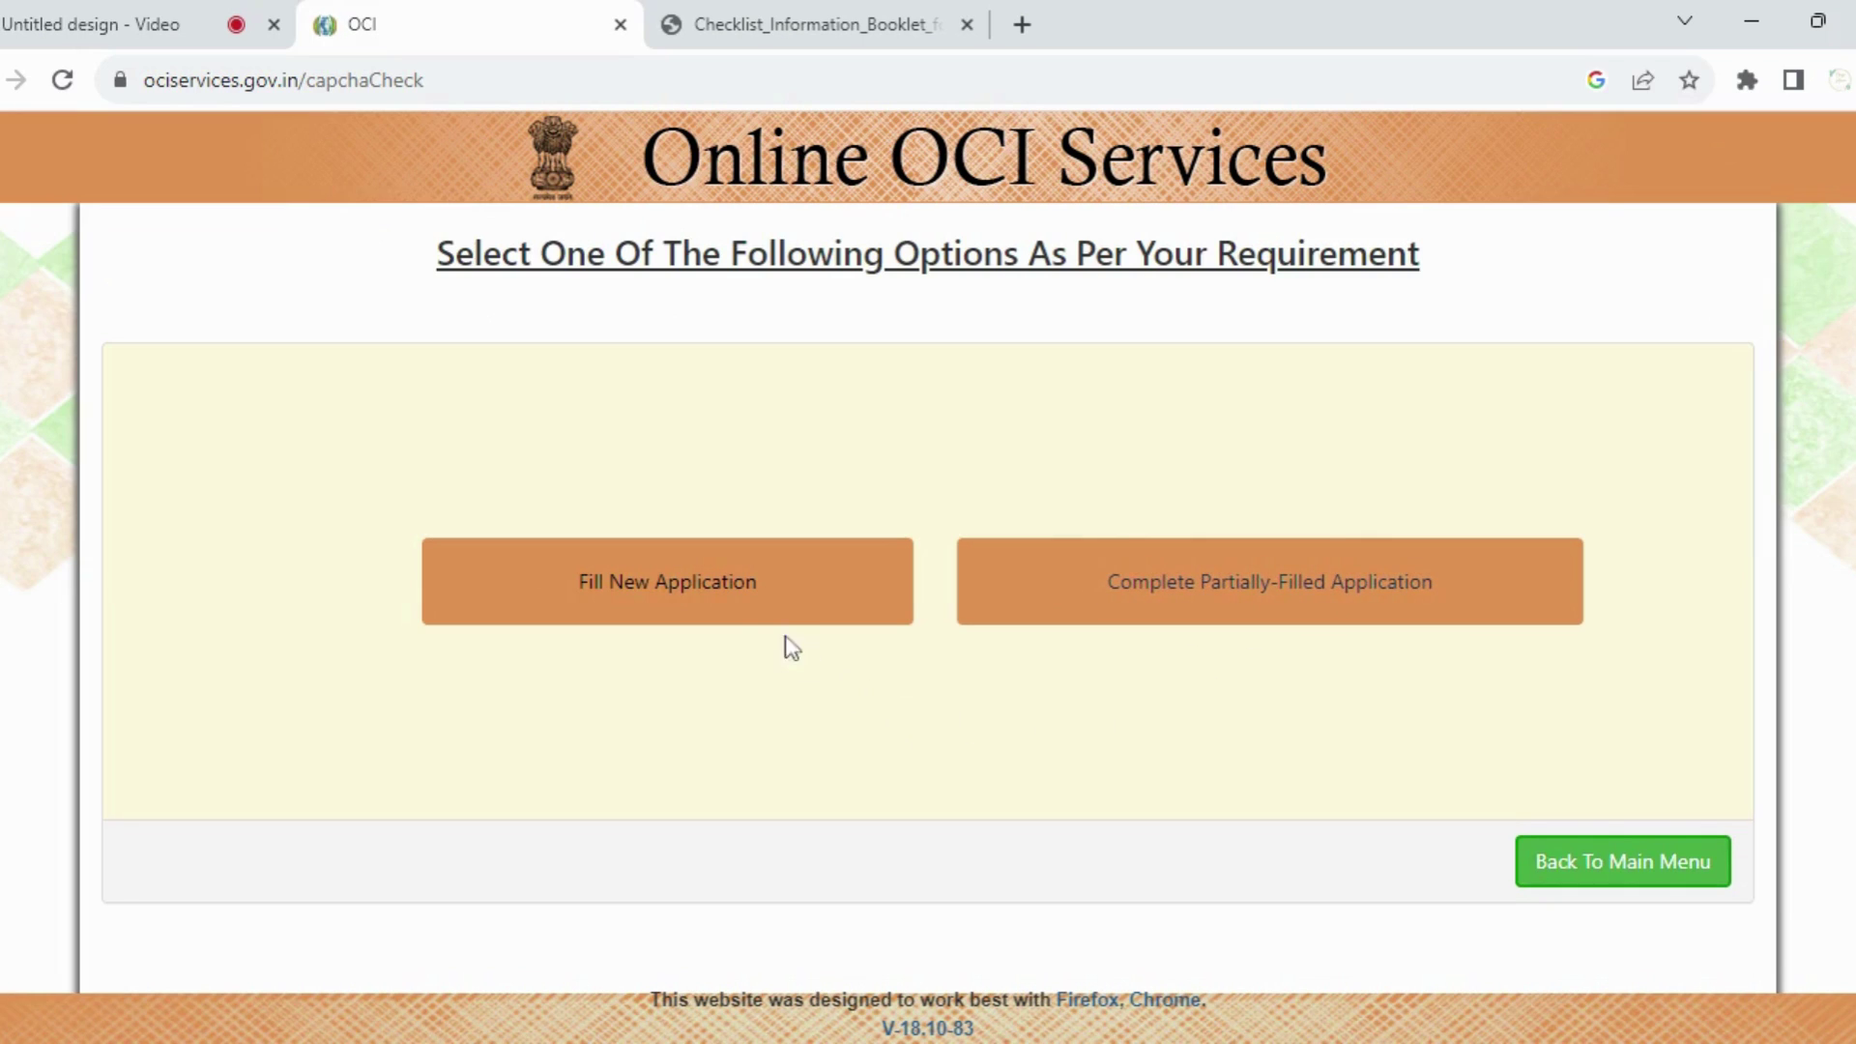
{"action": "left_click", "coordinate": [738, 593]}
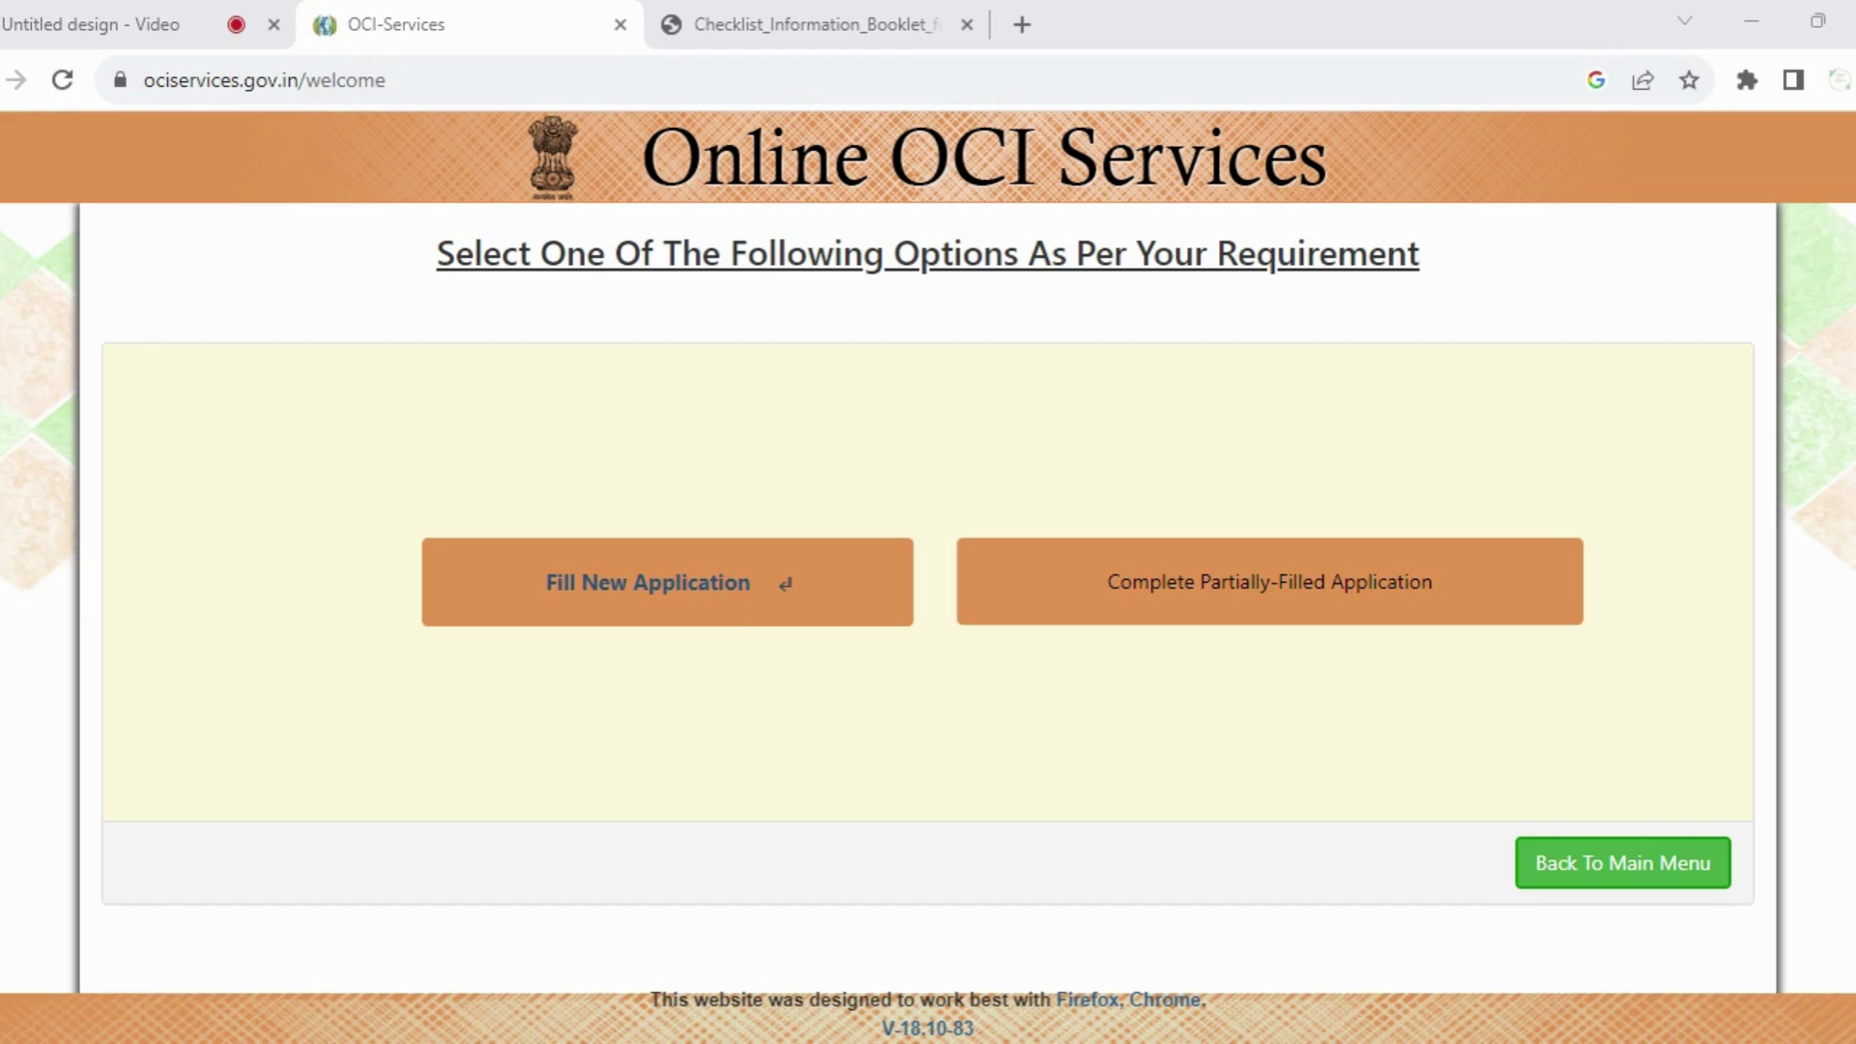
Step: Set the place of submission to CANADA with the OTTAWA mission
{"action": "left_click", "coordinate": [747, 578]}
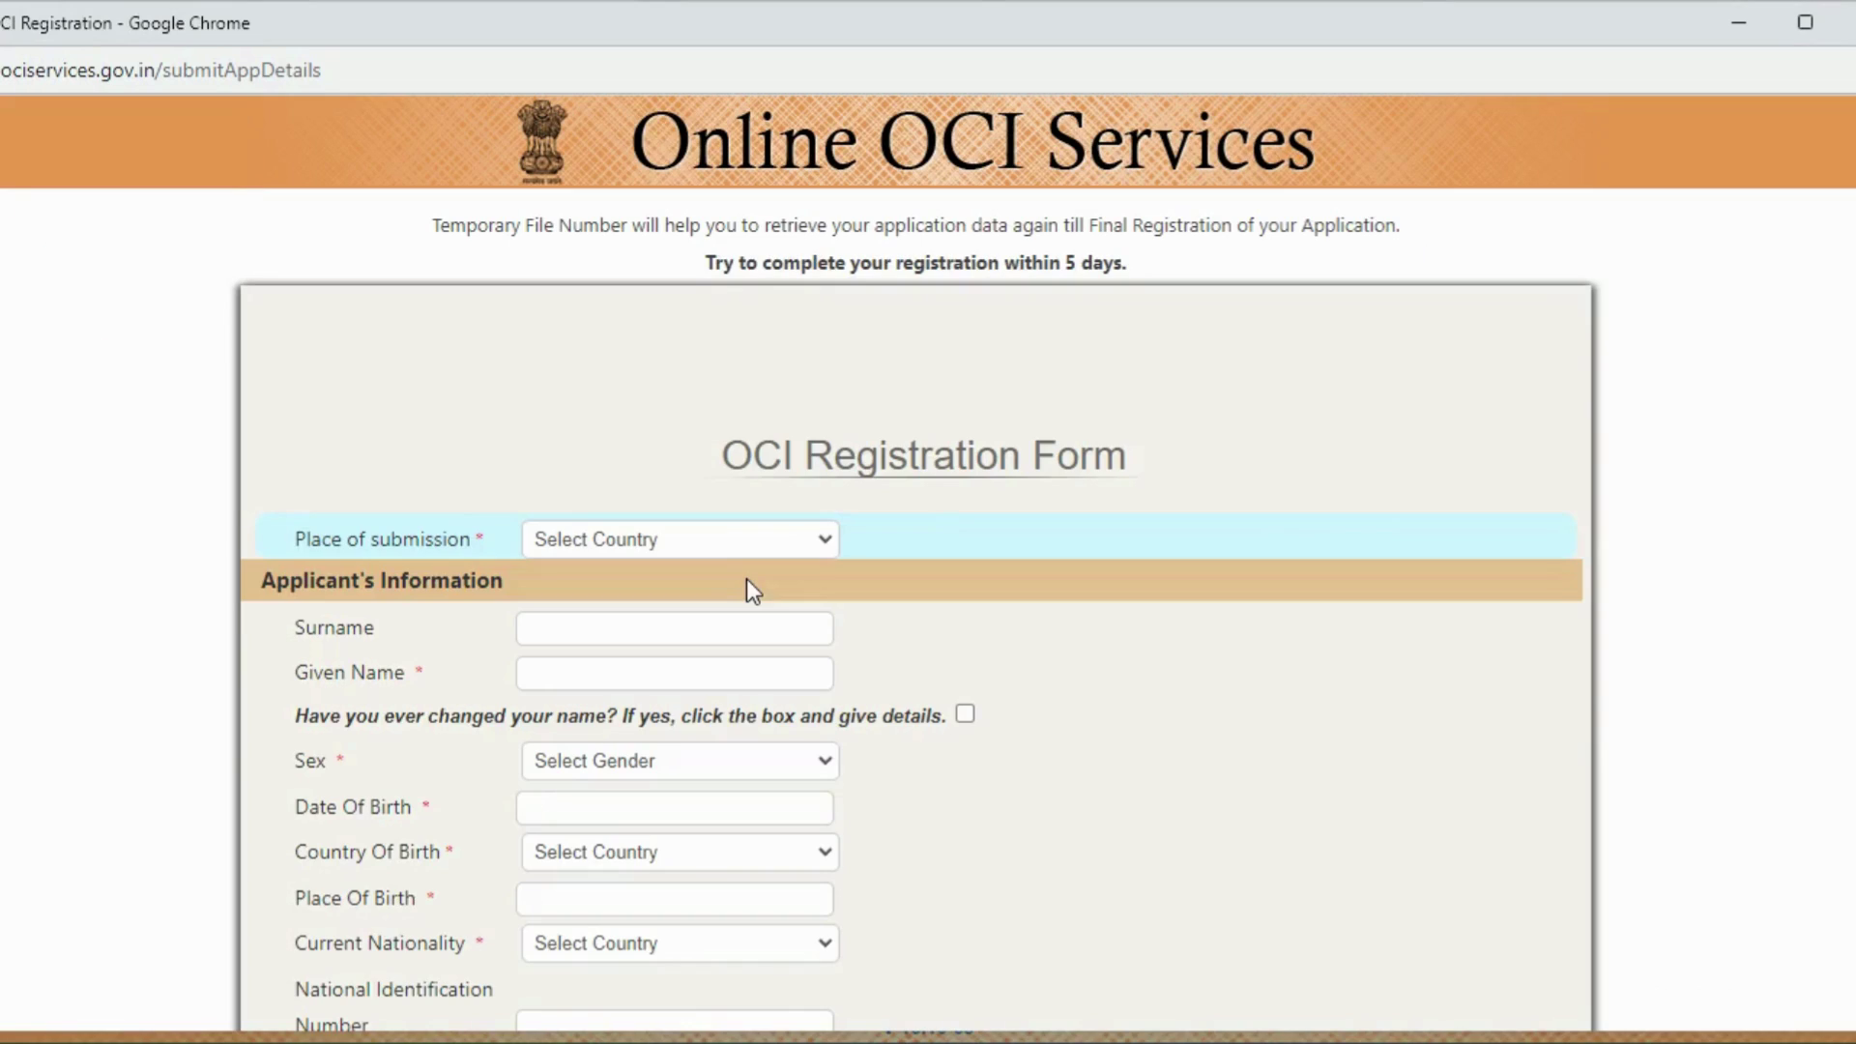
{"action": "scroll", "coordinate": [746, 578], "scroll_direction": "down", "scroll_amount": 2}
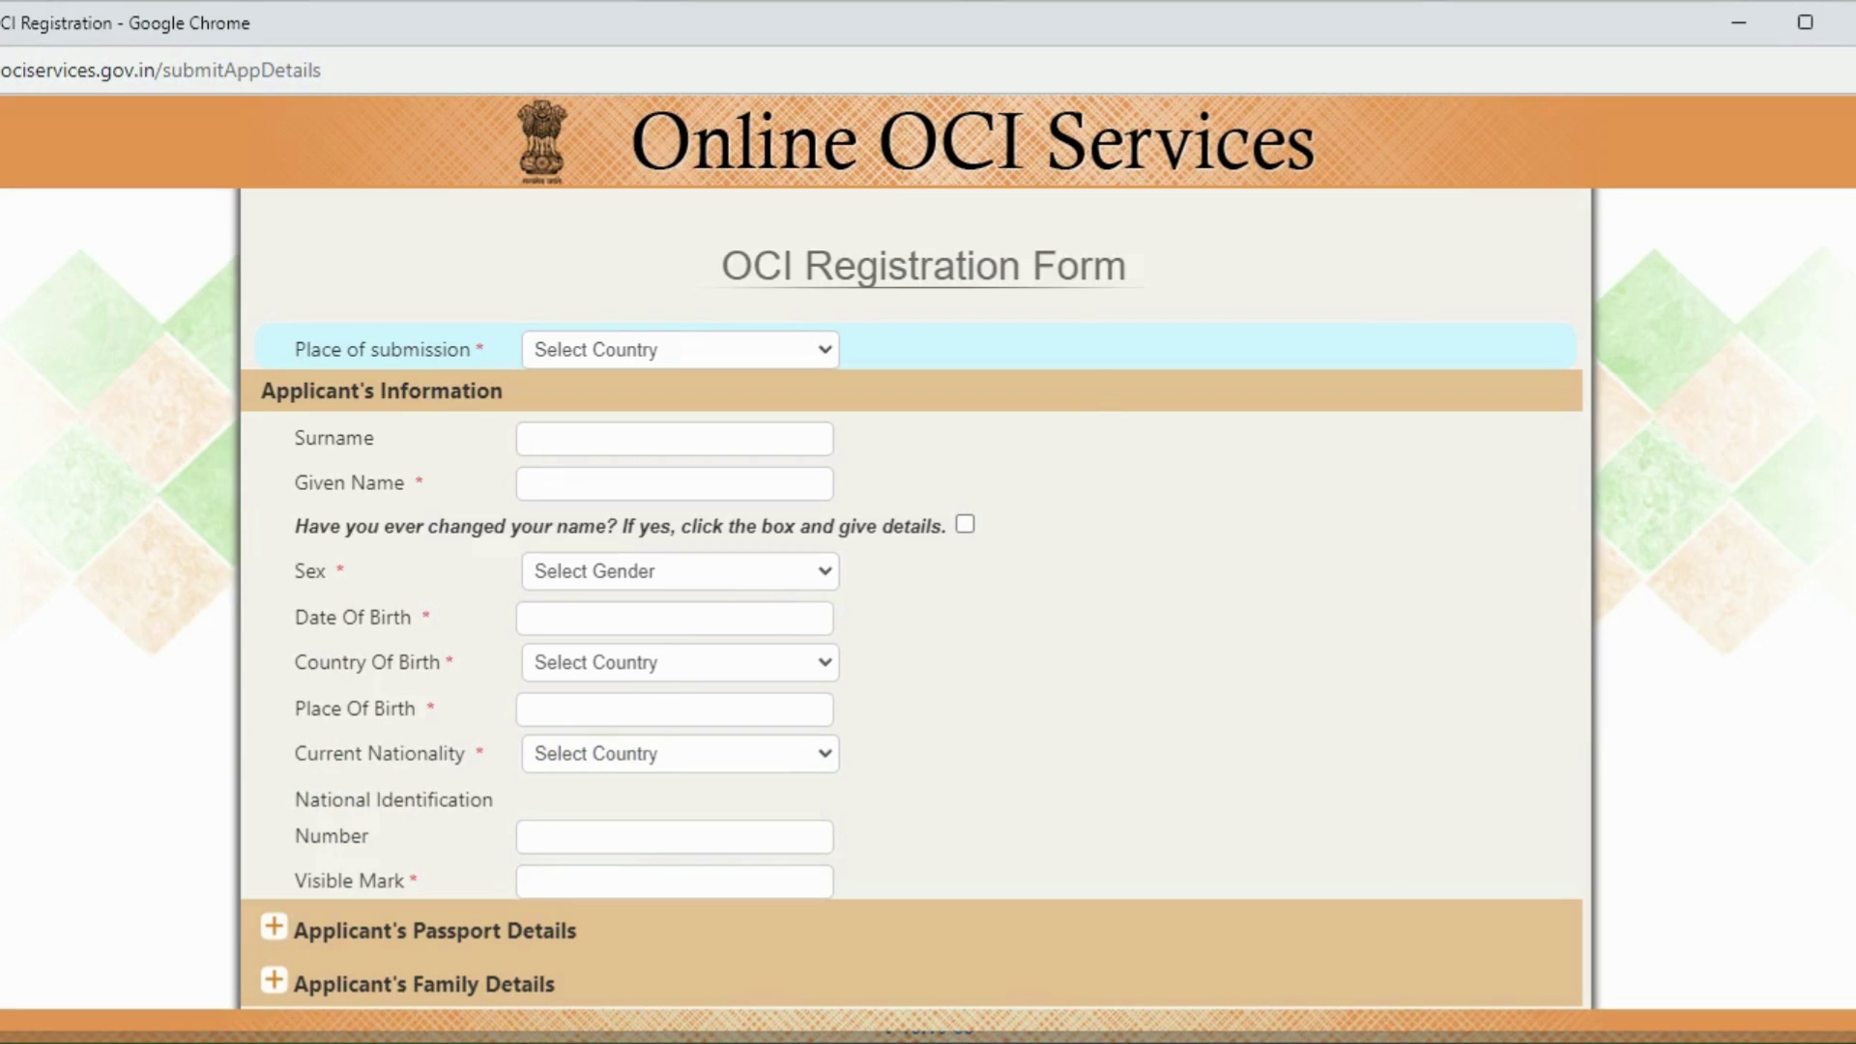
{"action": "scroll", "coordinate": [912, 619], "scroll_direction": "down", "scroll_amount": 1}
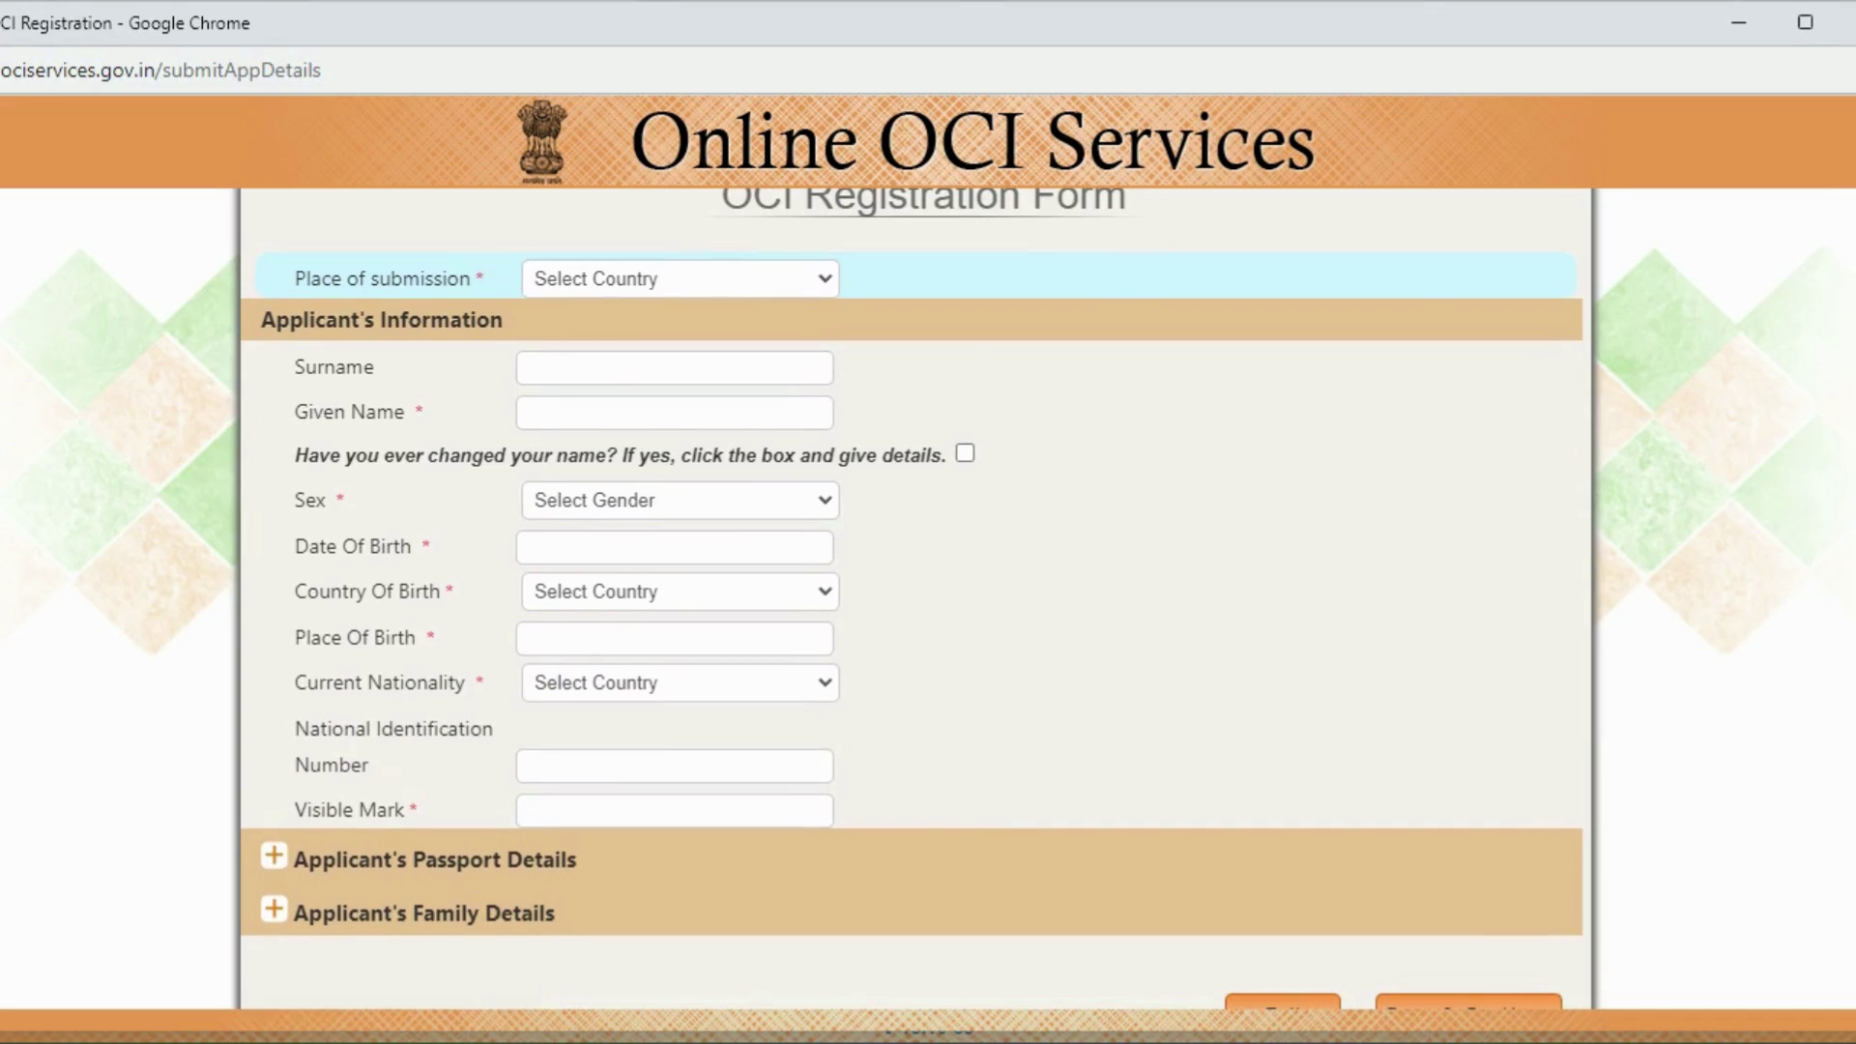
{"action": "left_click", "coordinate": [571, 280]}
{"action": "key", "text": "c"}
{"action": "key", "text": "c"}
{"action": "key", "text": "c"}
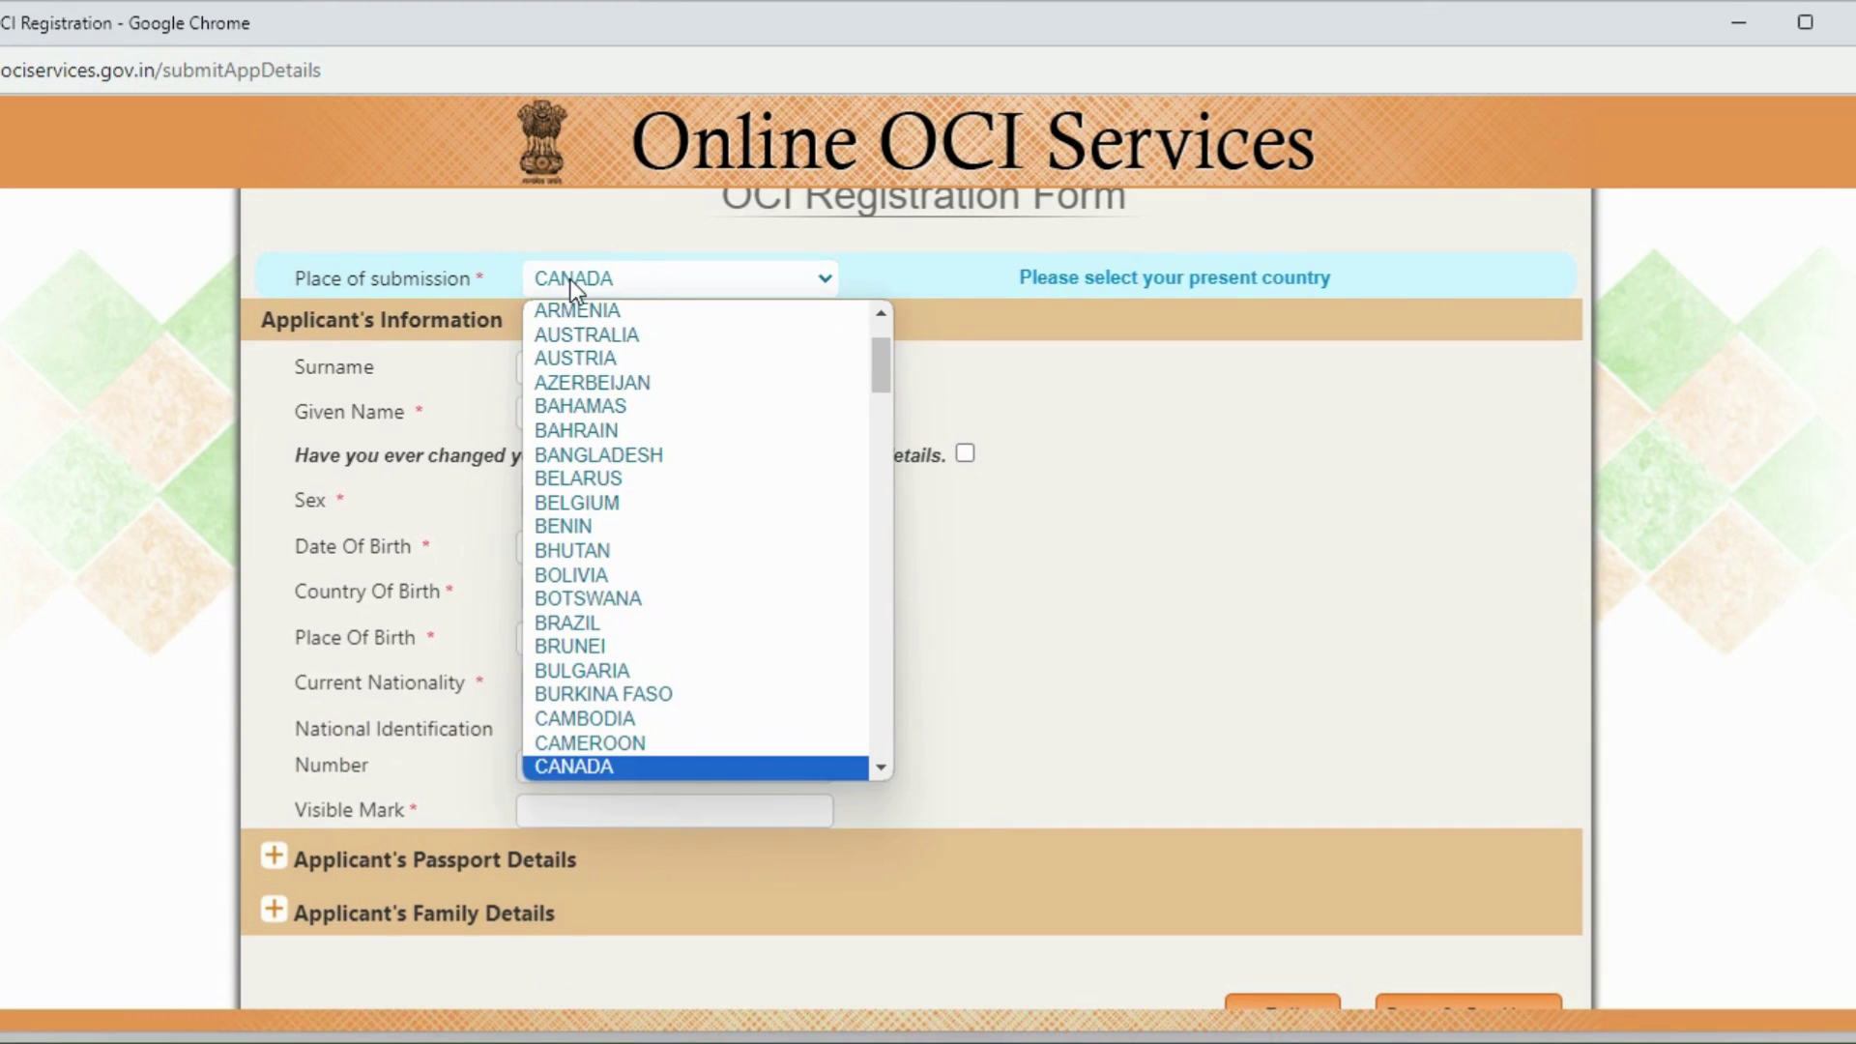
{"action": "key", "text": "Return"}
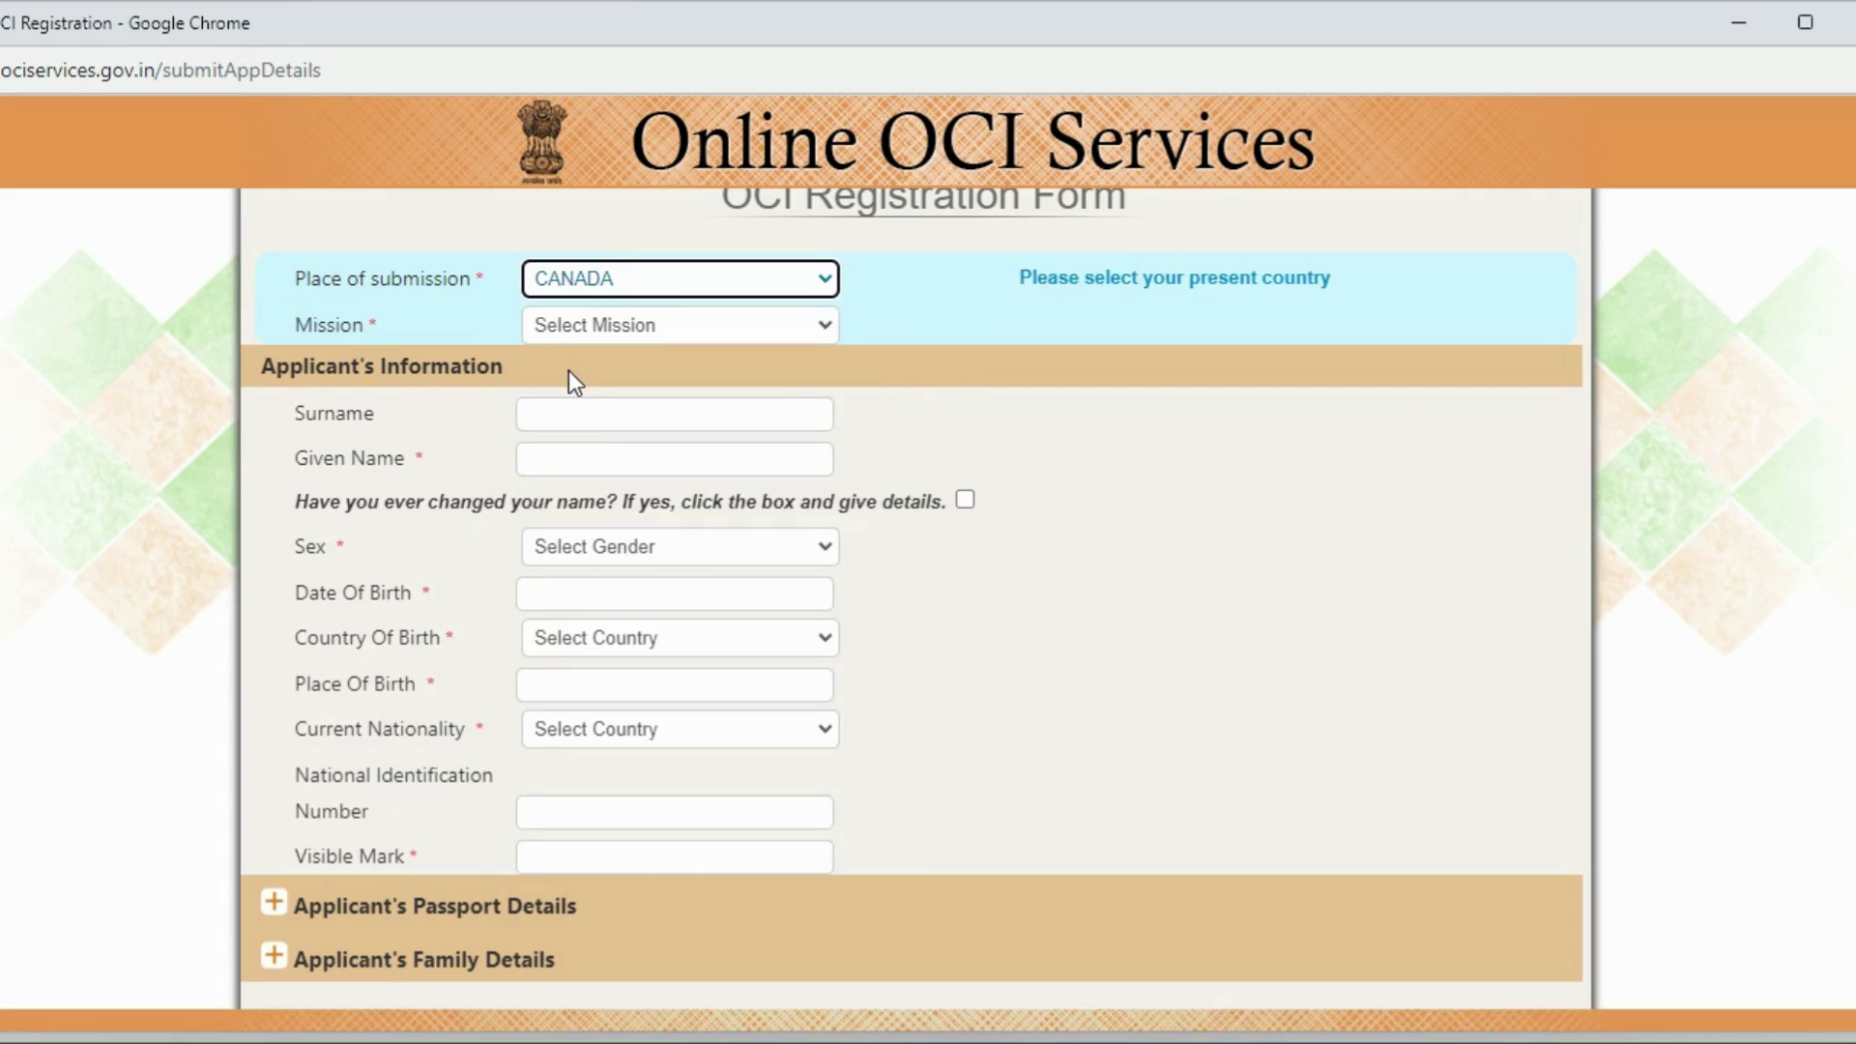
{"action": "left_click", "coordinate": [588, 324]}
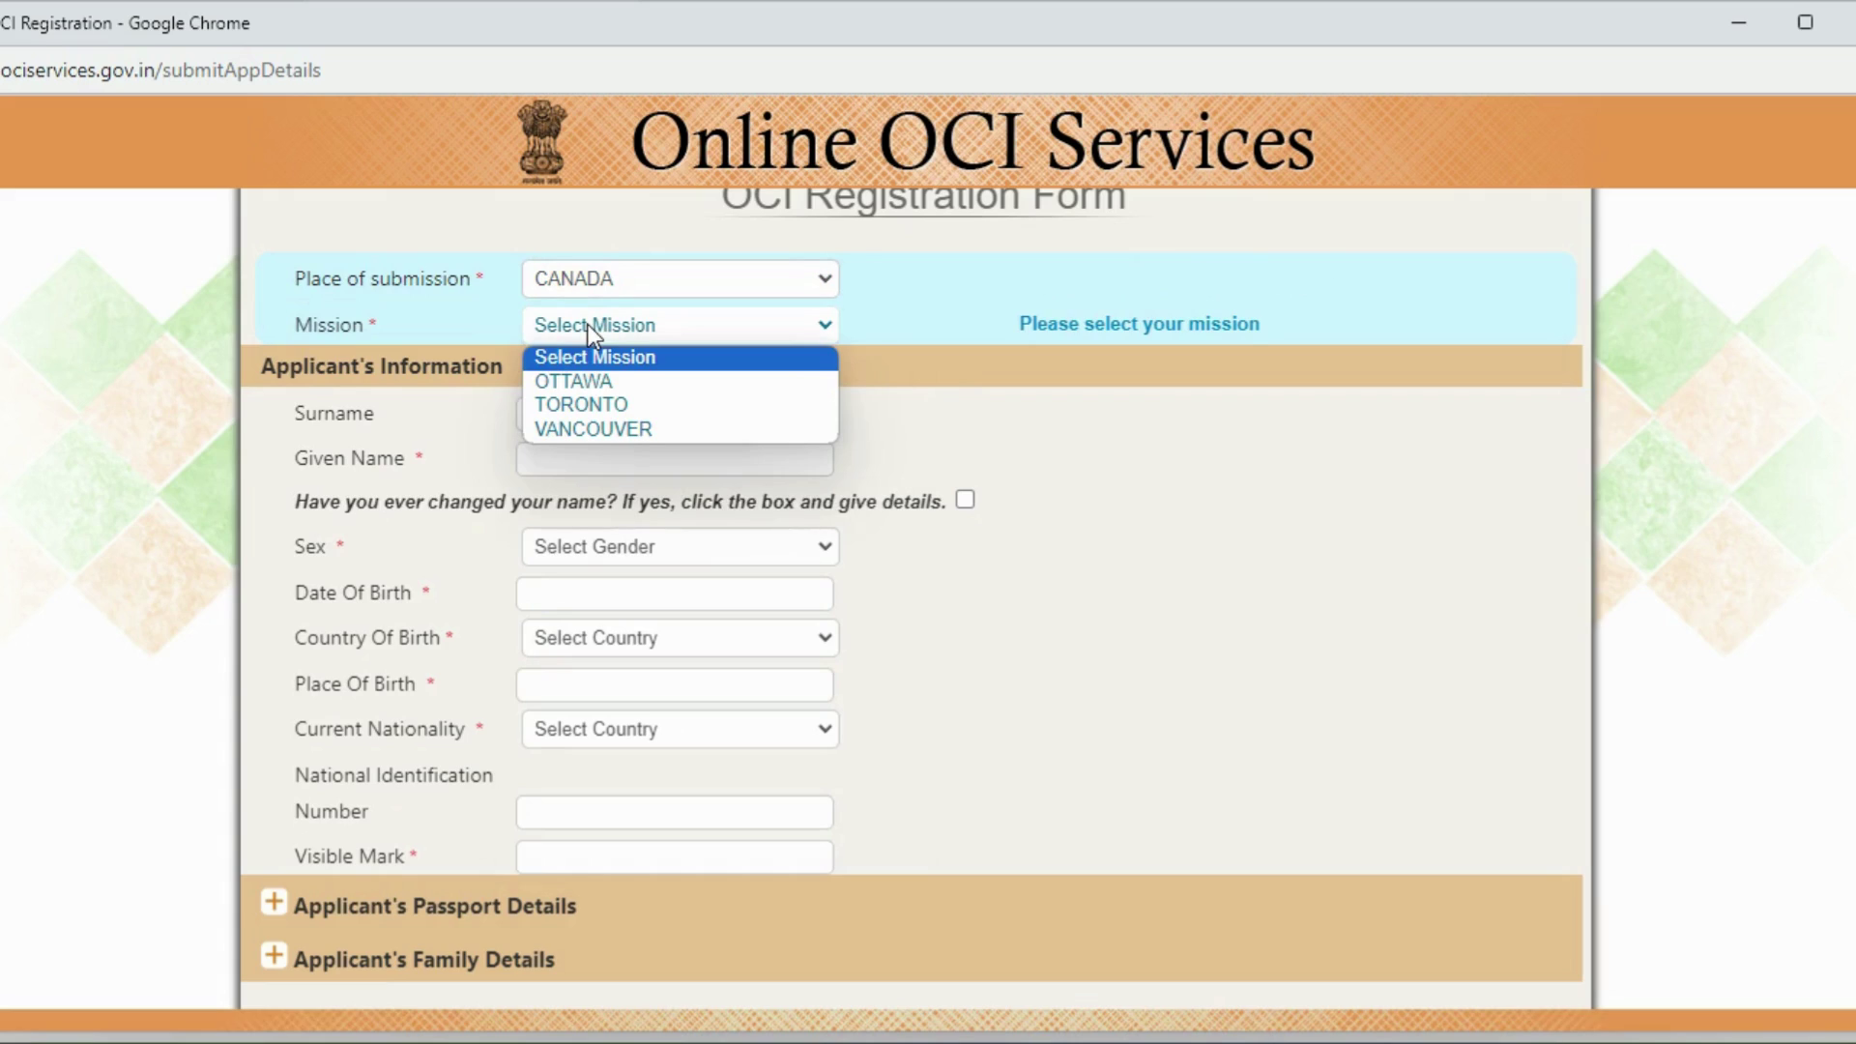
{"action": "left_click", "coordinate": [580, 382]}
Step: Enter placeholder surname and given name, and set sex to FEMALE
{"action": "left_click", "coordinate": [569, 420]}
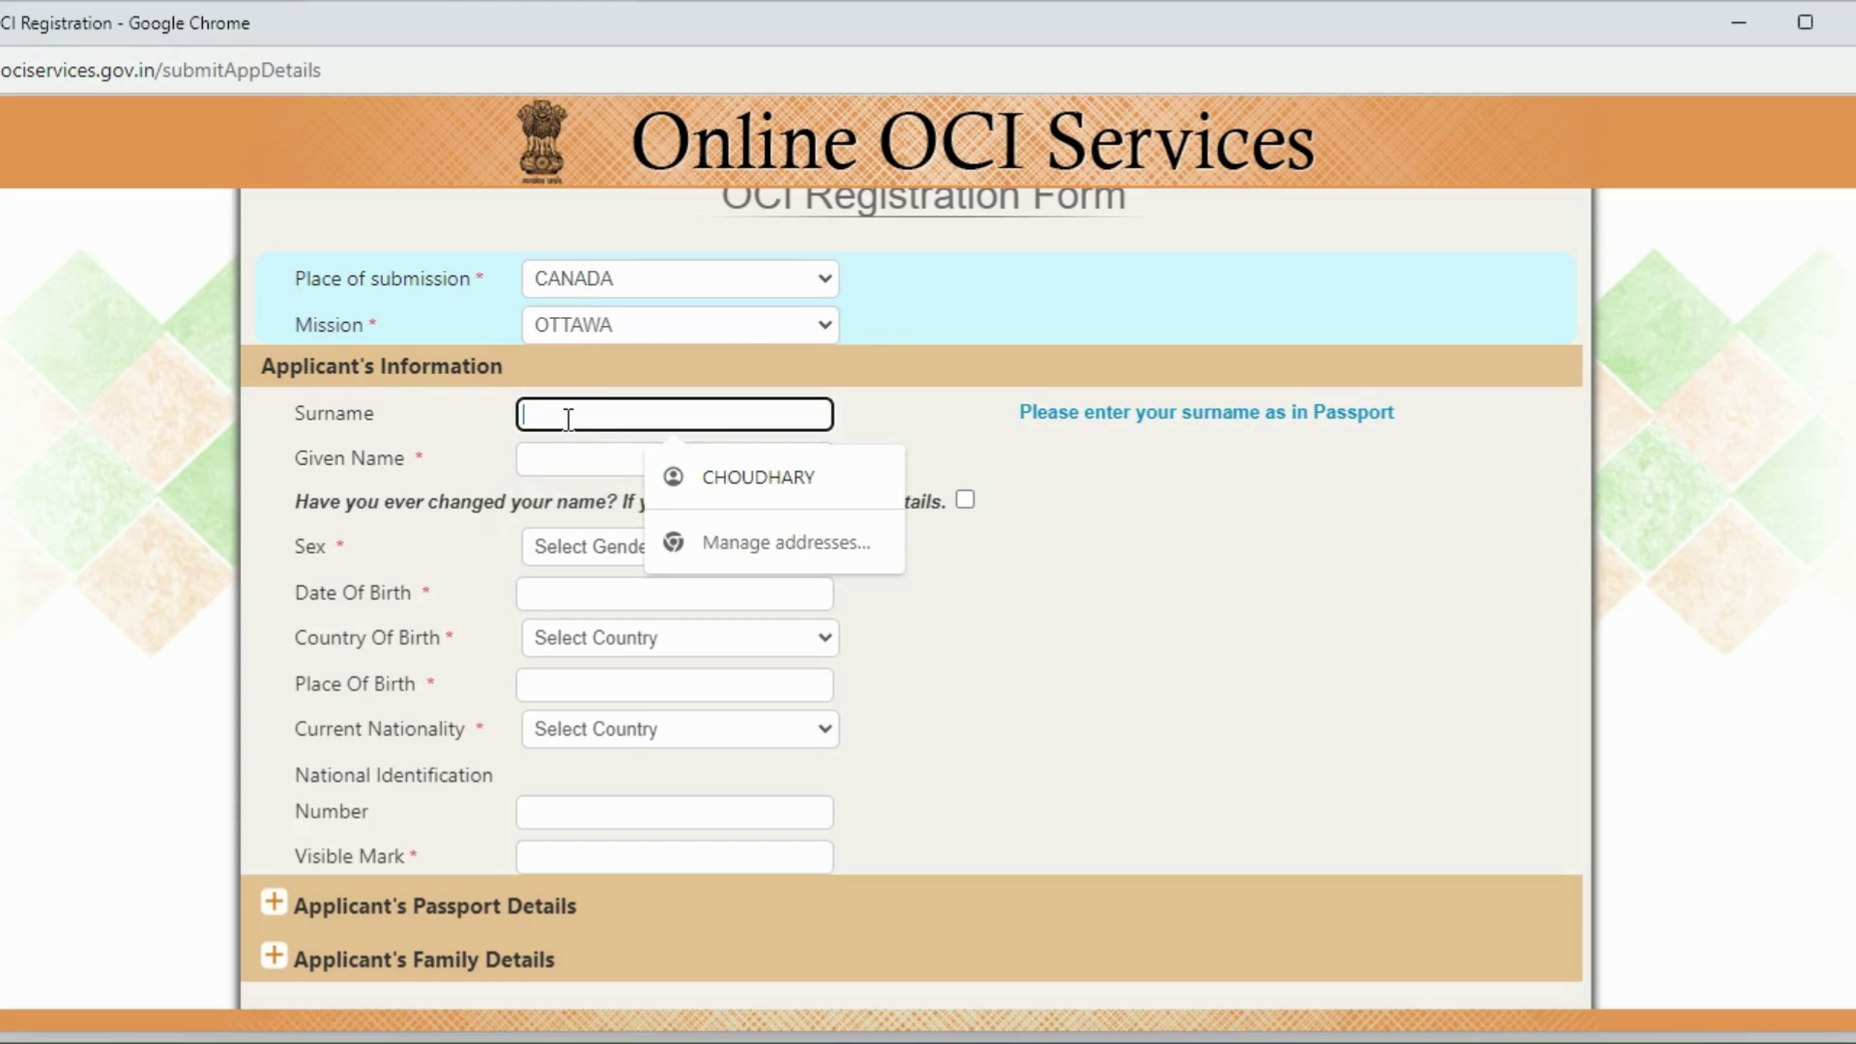
{"action": "type", "text": "TFGYUIJ"}
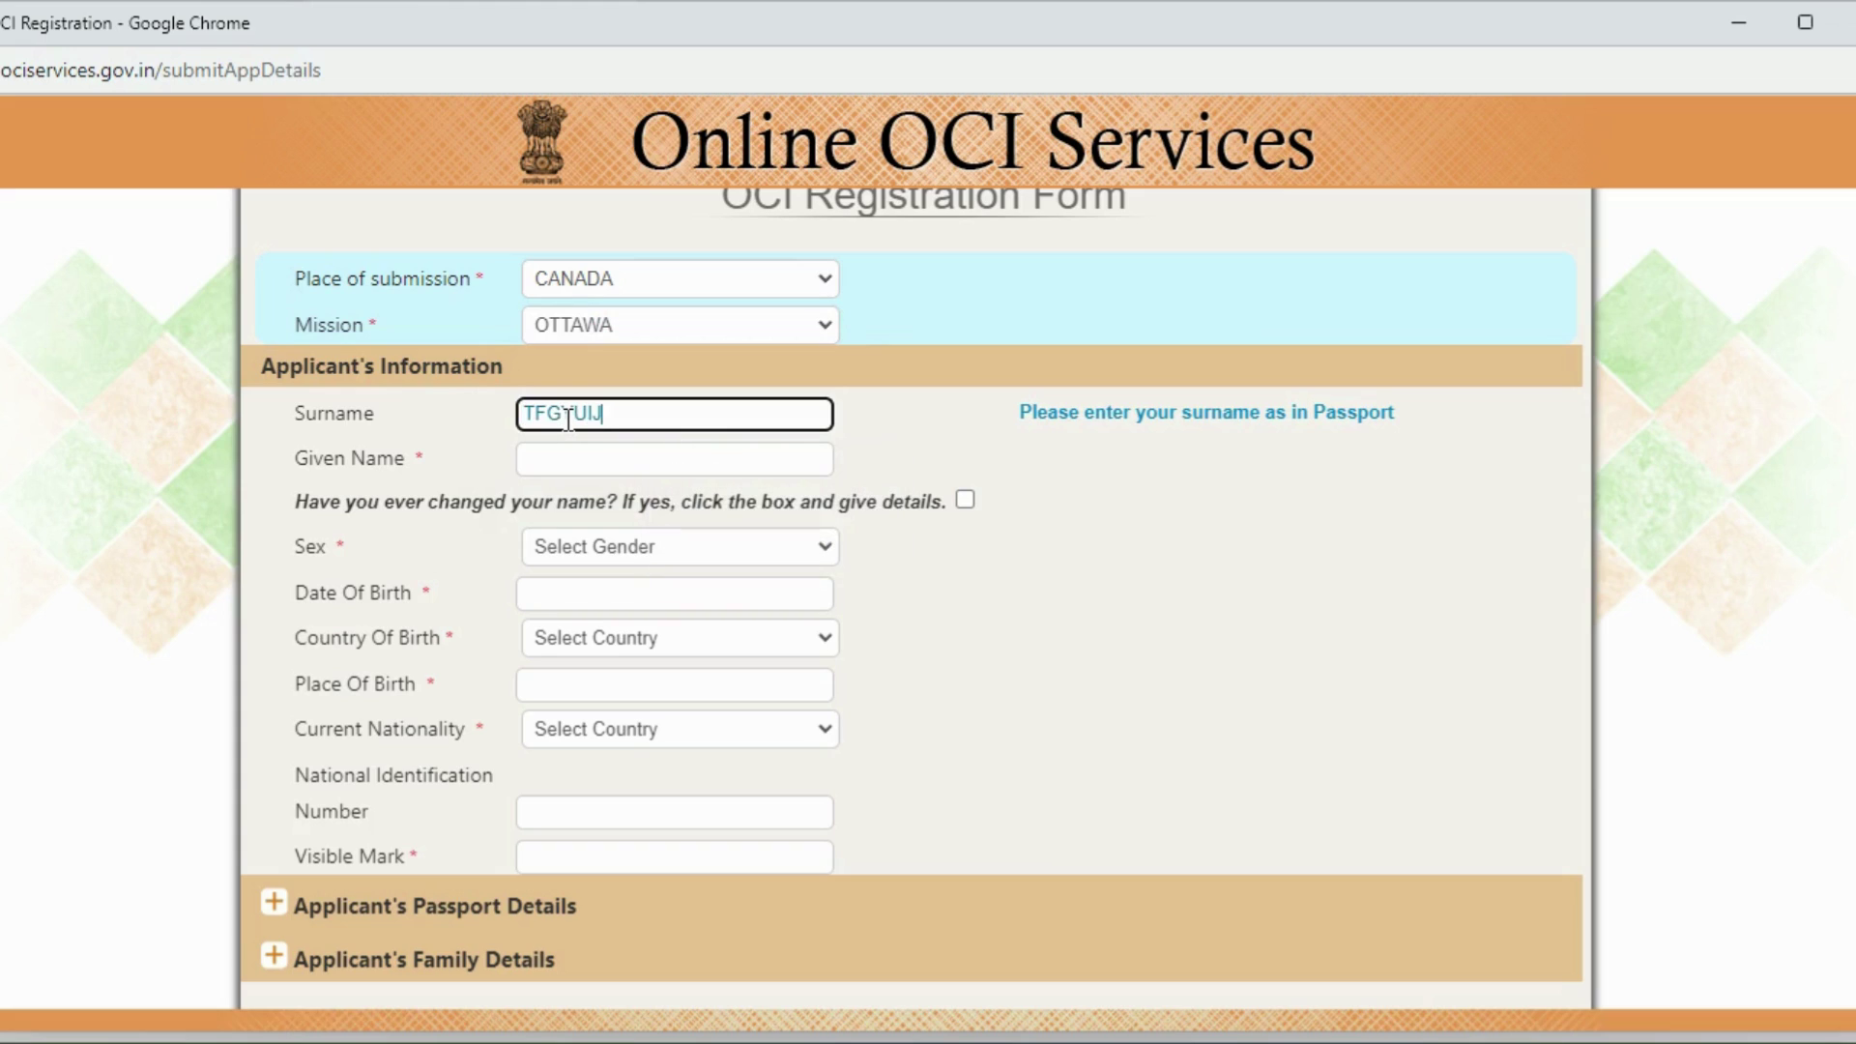
{"action": "left_click", "coordinate": [560, 454]}
{"action": "type", "text": "GHUIJ"}
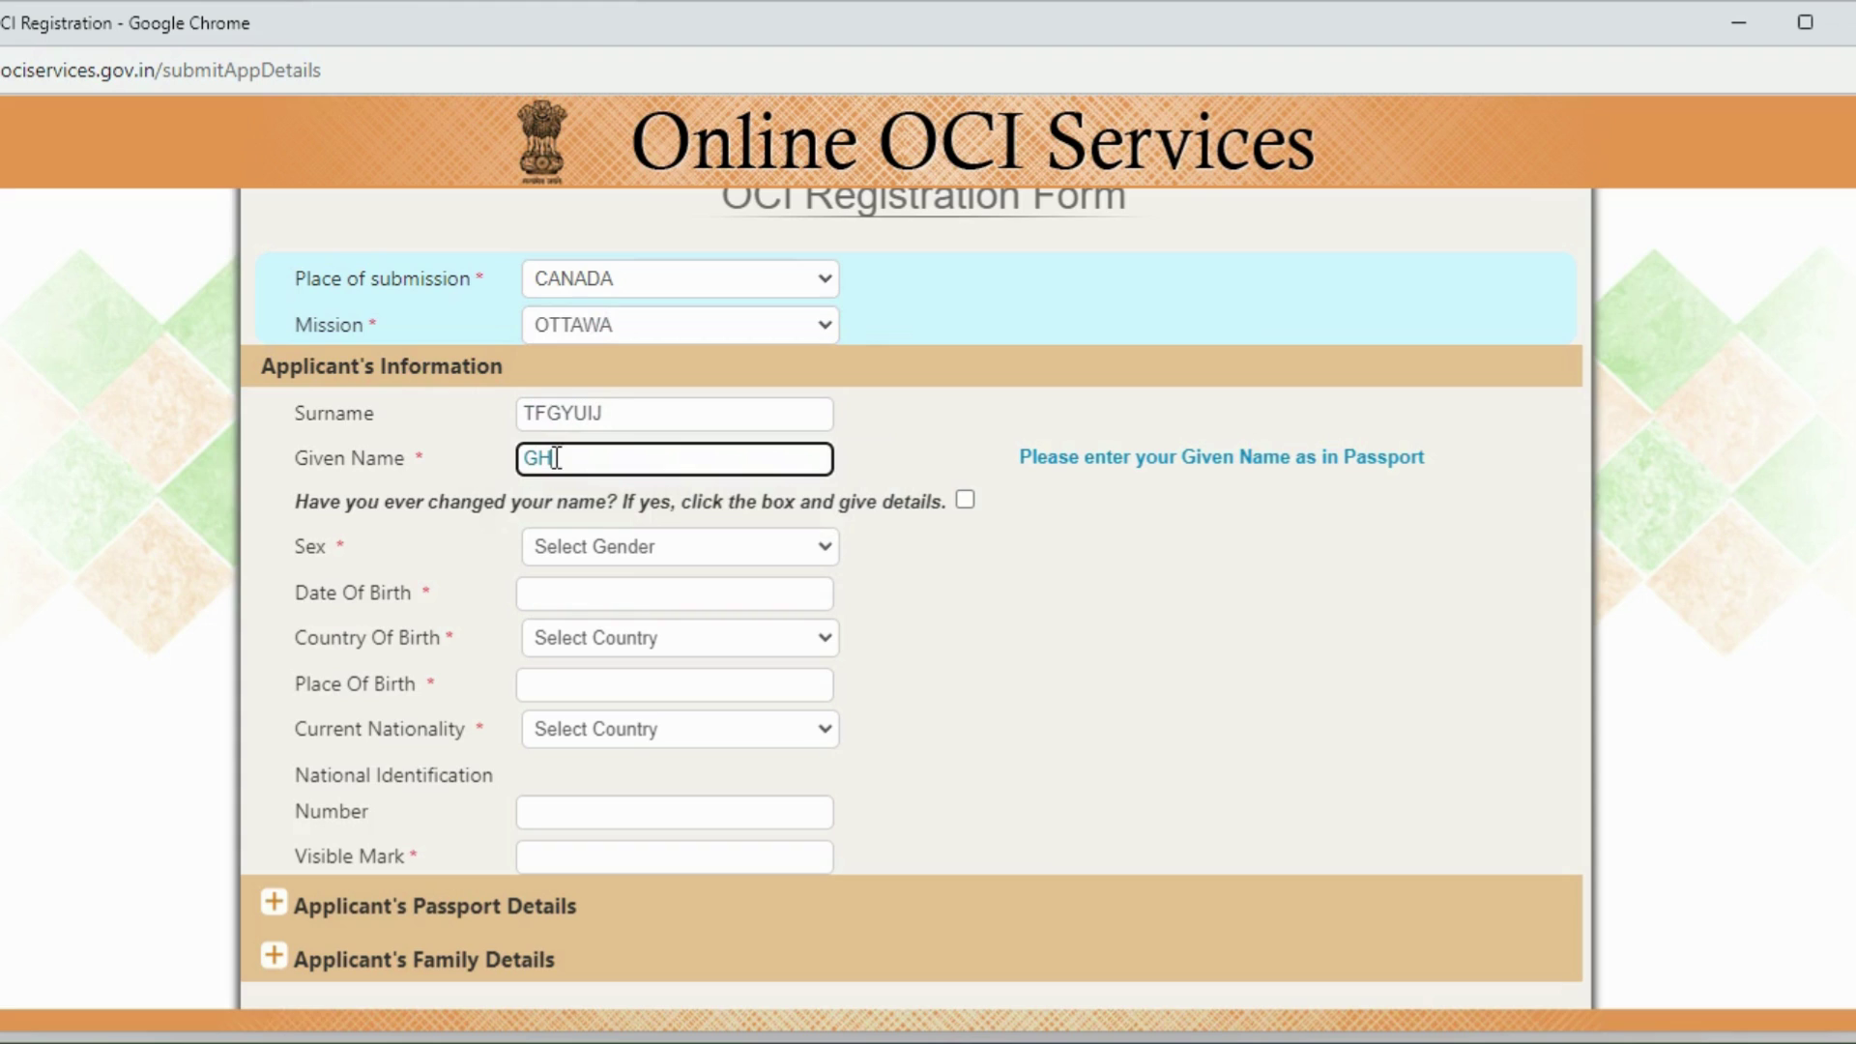
{"action": "left_click", "coordinate": [596, 544]}
{"action": "left_click", "coordinate": [565, 601]}
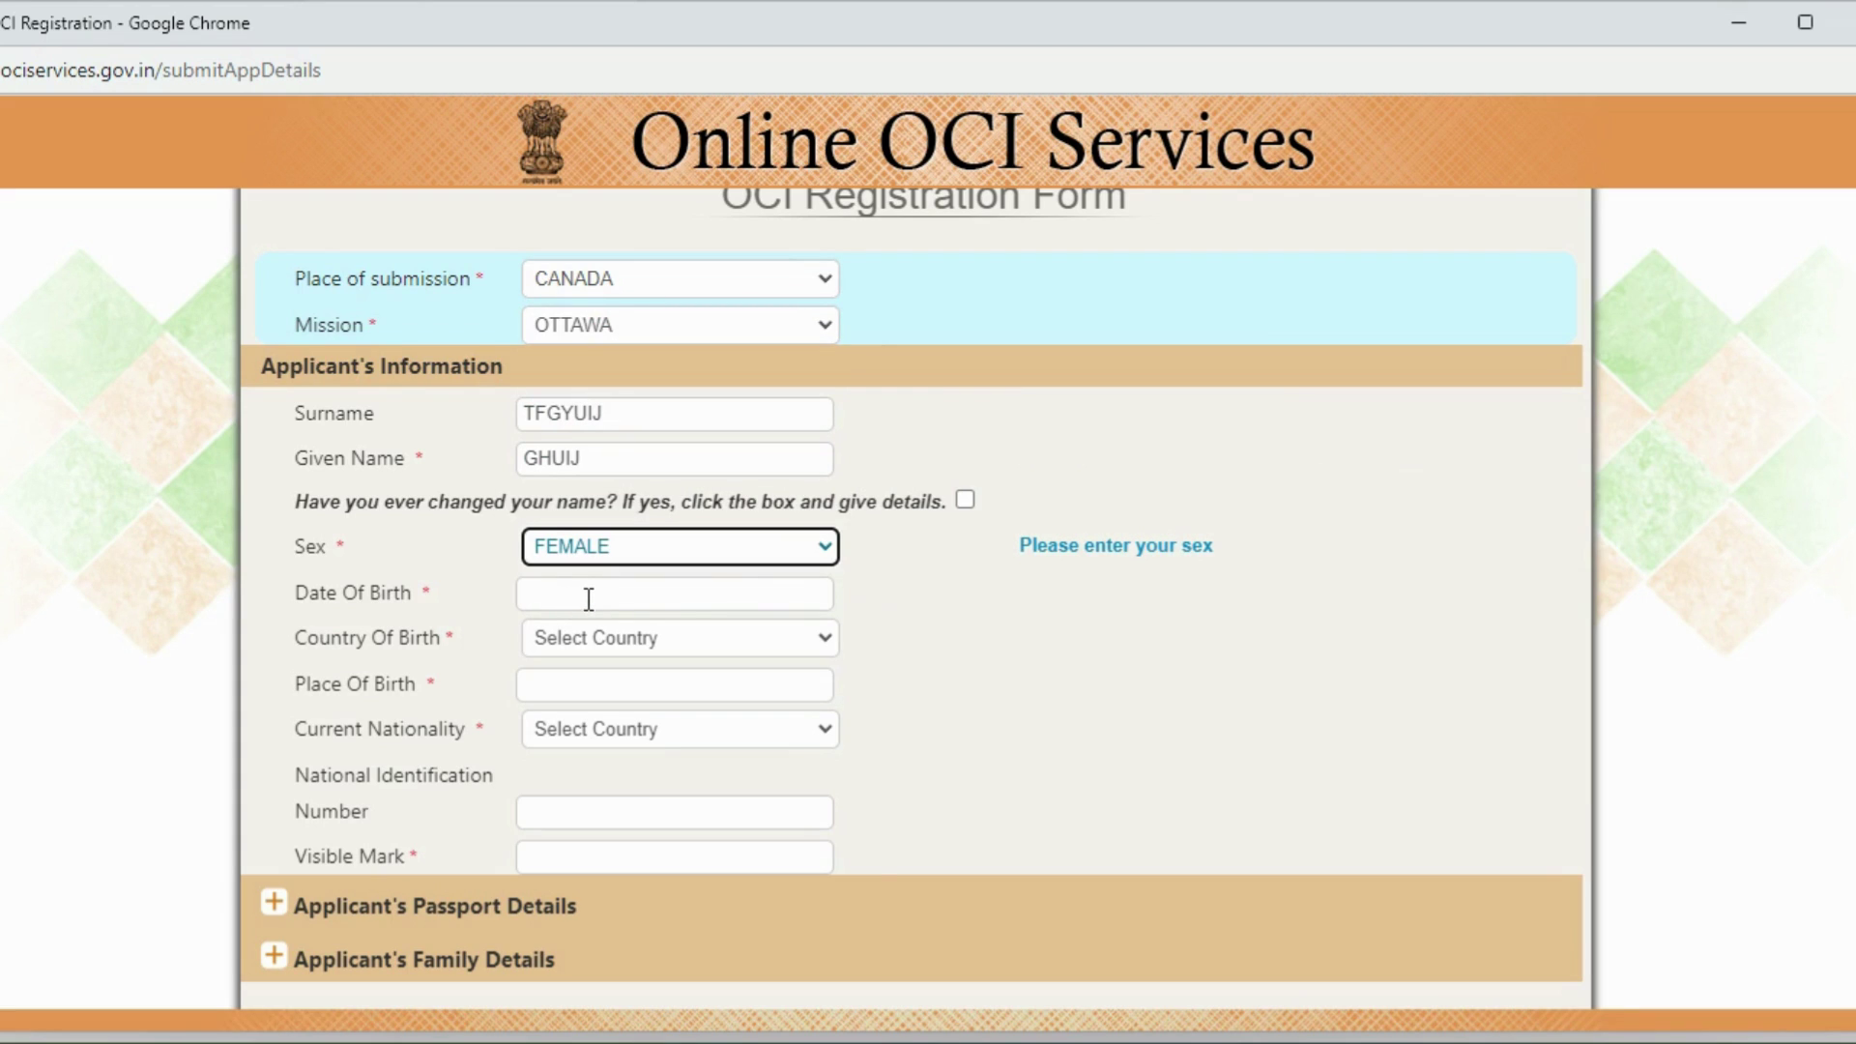
Step: Set the date of birth to 01/JAN/2023 in the calendar
{"action": "left_click", "coordinate": [588, 599]}
{"action": "left_click", "coordinate": [803, 645]}
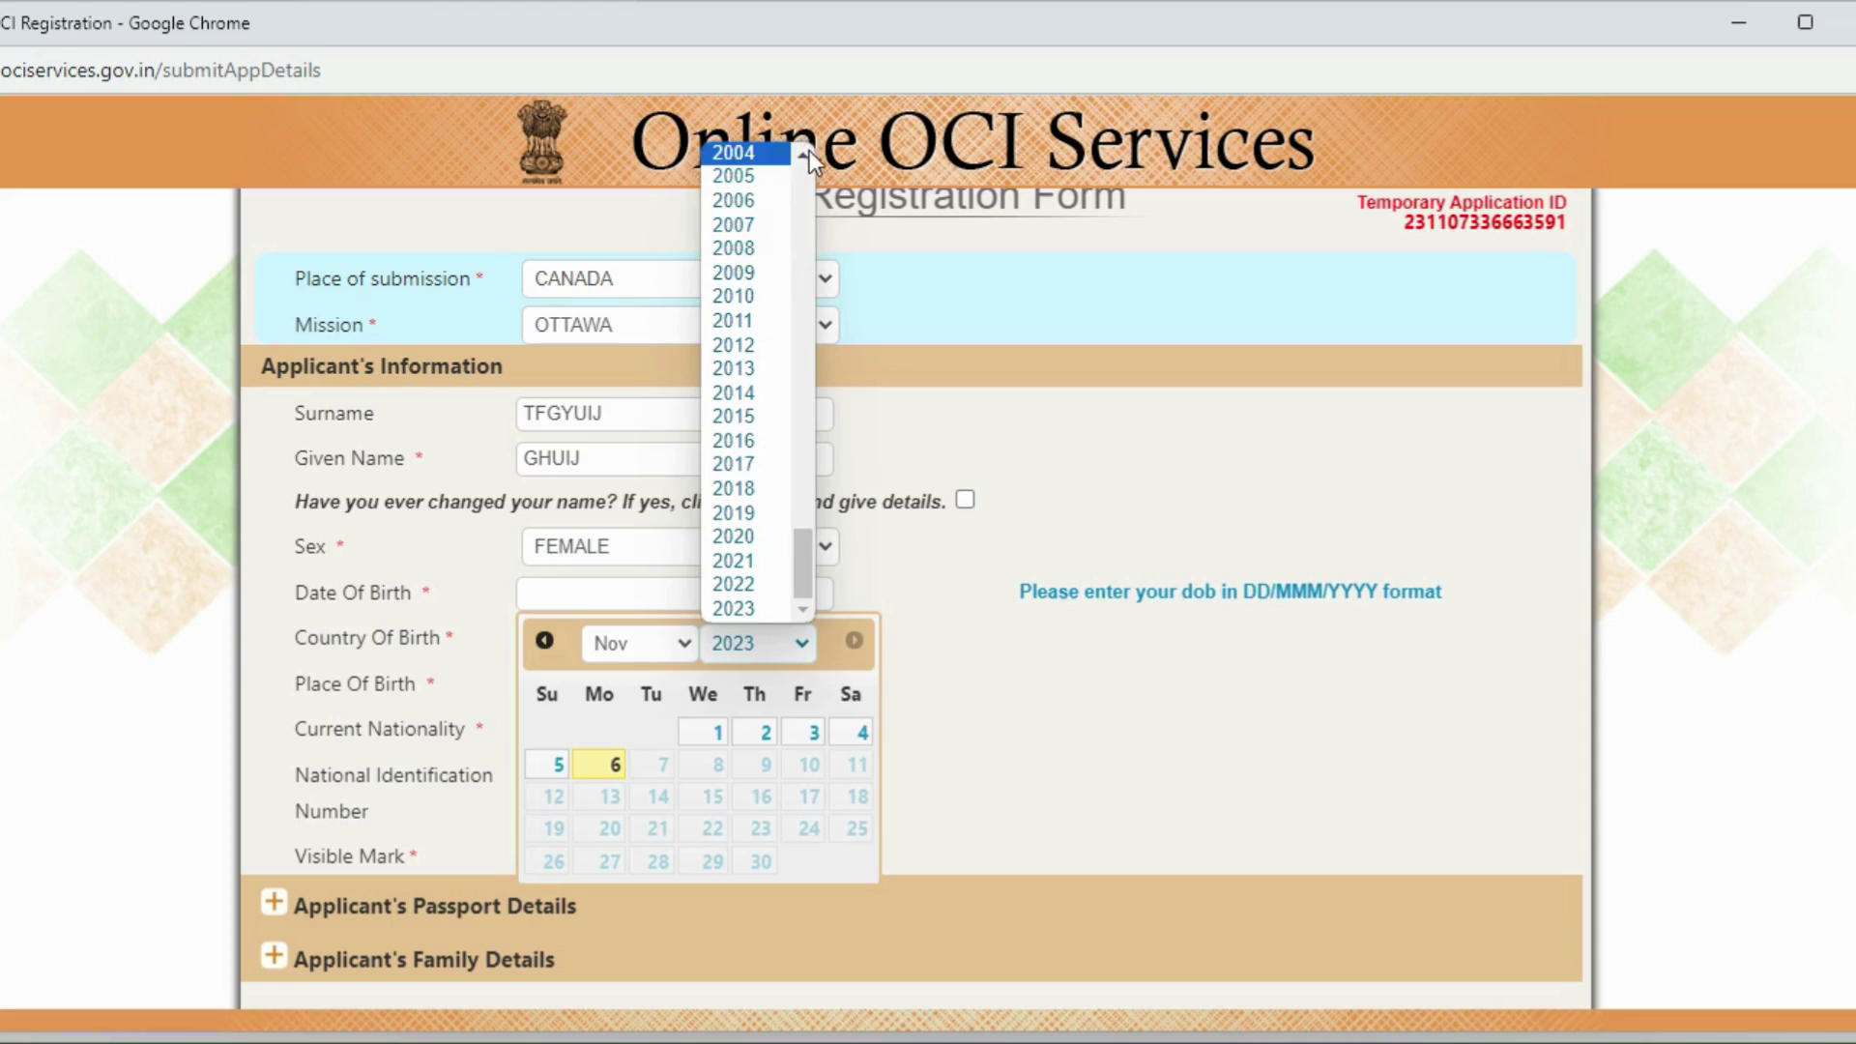
{"action": "left_click", "coordinate": [740, 647]}
{"action": "left_click", "coordinate": [667, 648]}
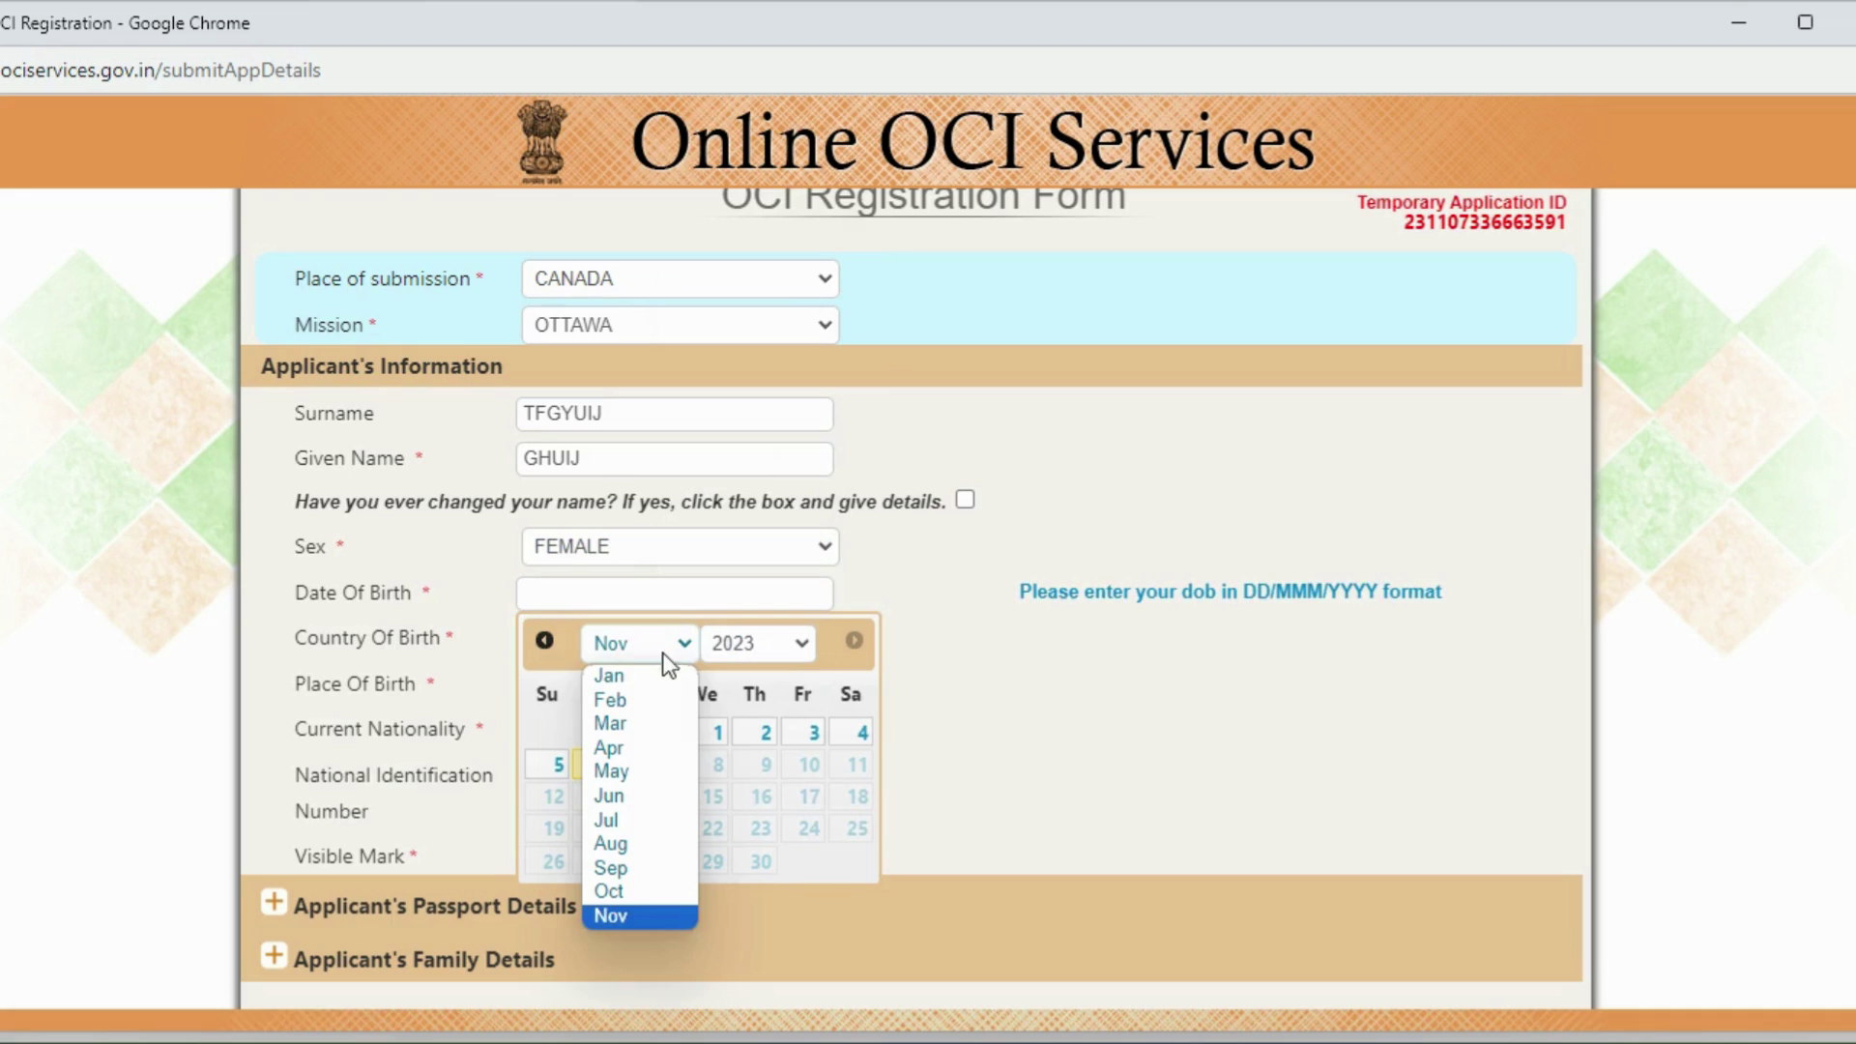
{"action": "left_click", "coordinate": [644, 676]}
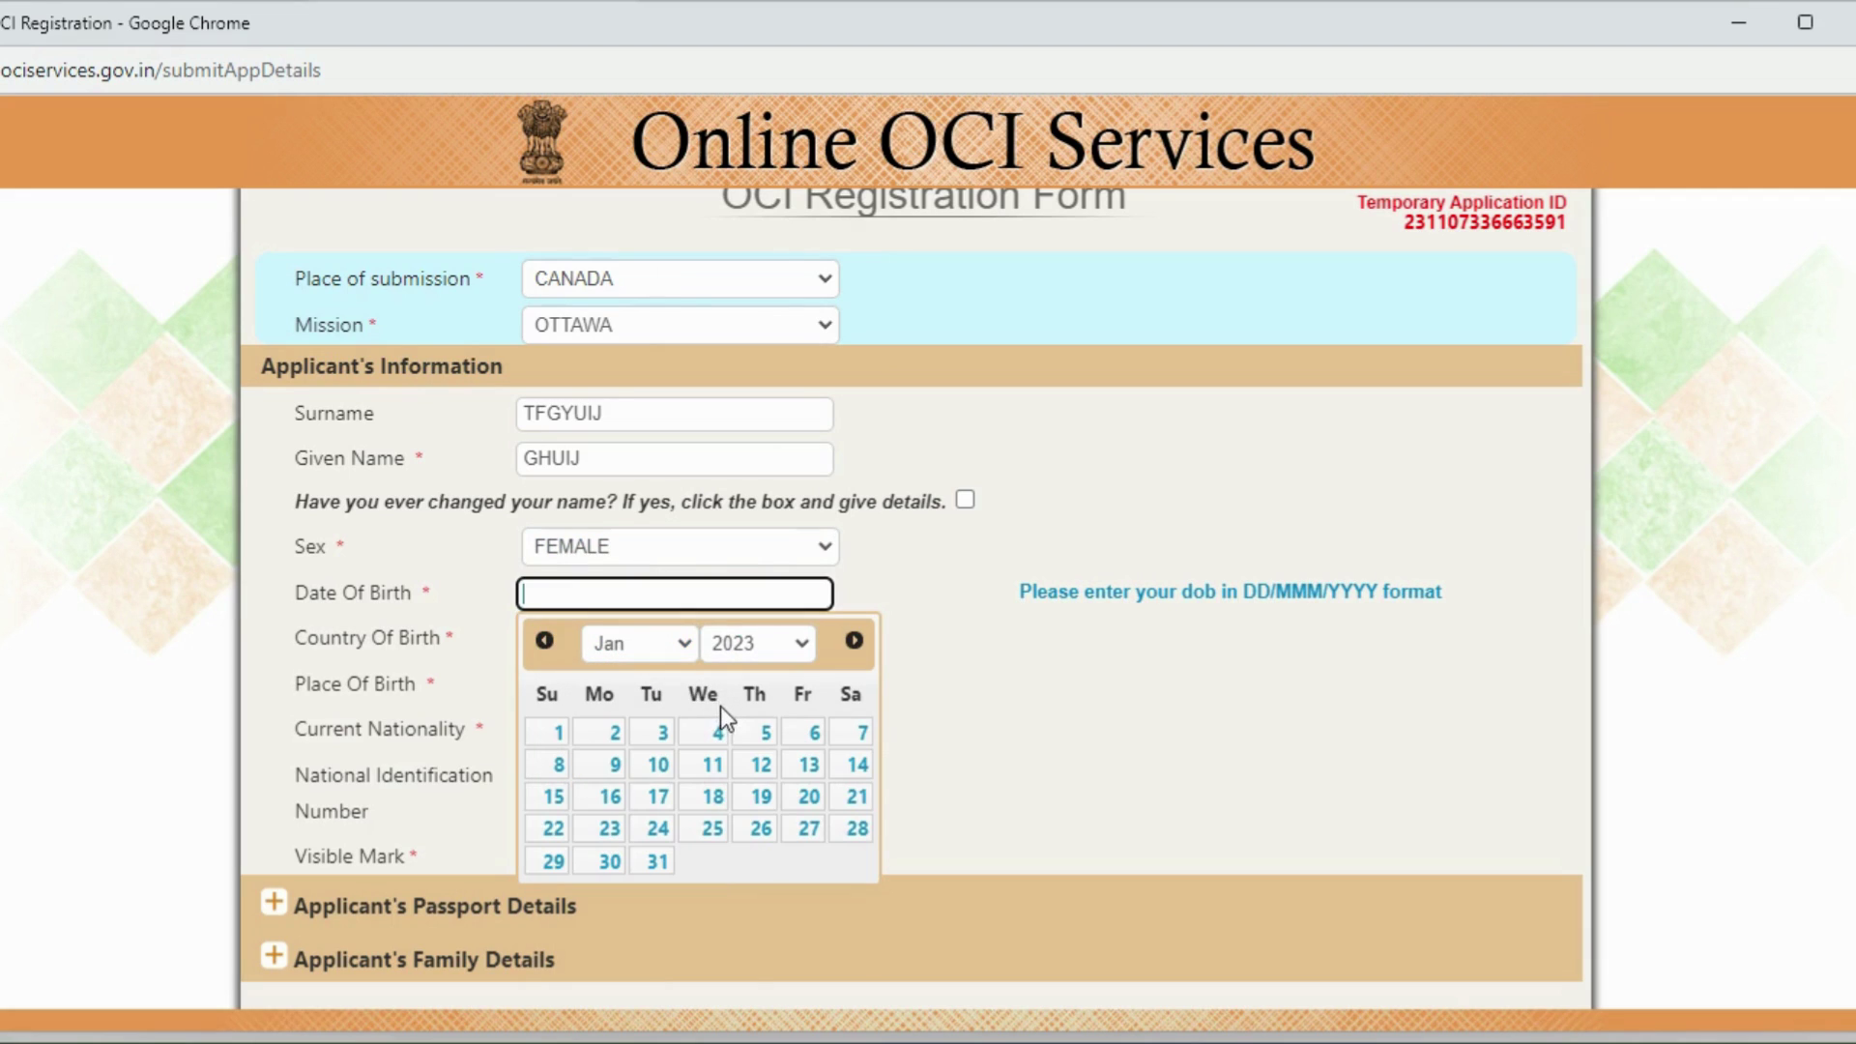
{"action": "left_click", "coordinate": [553, 735]}
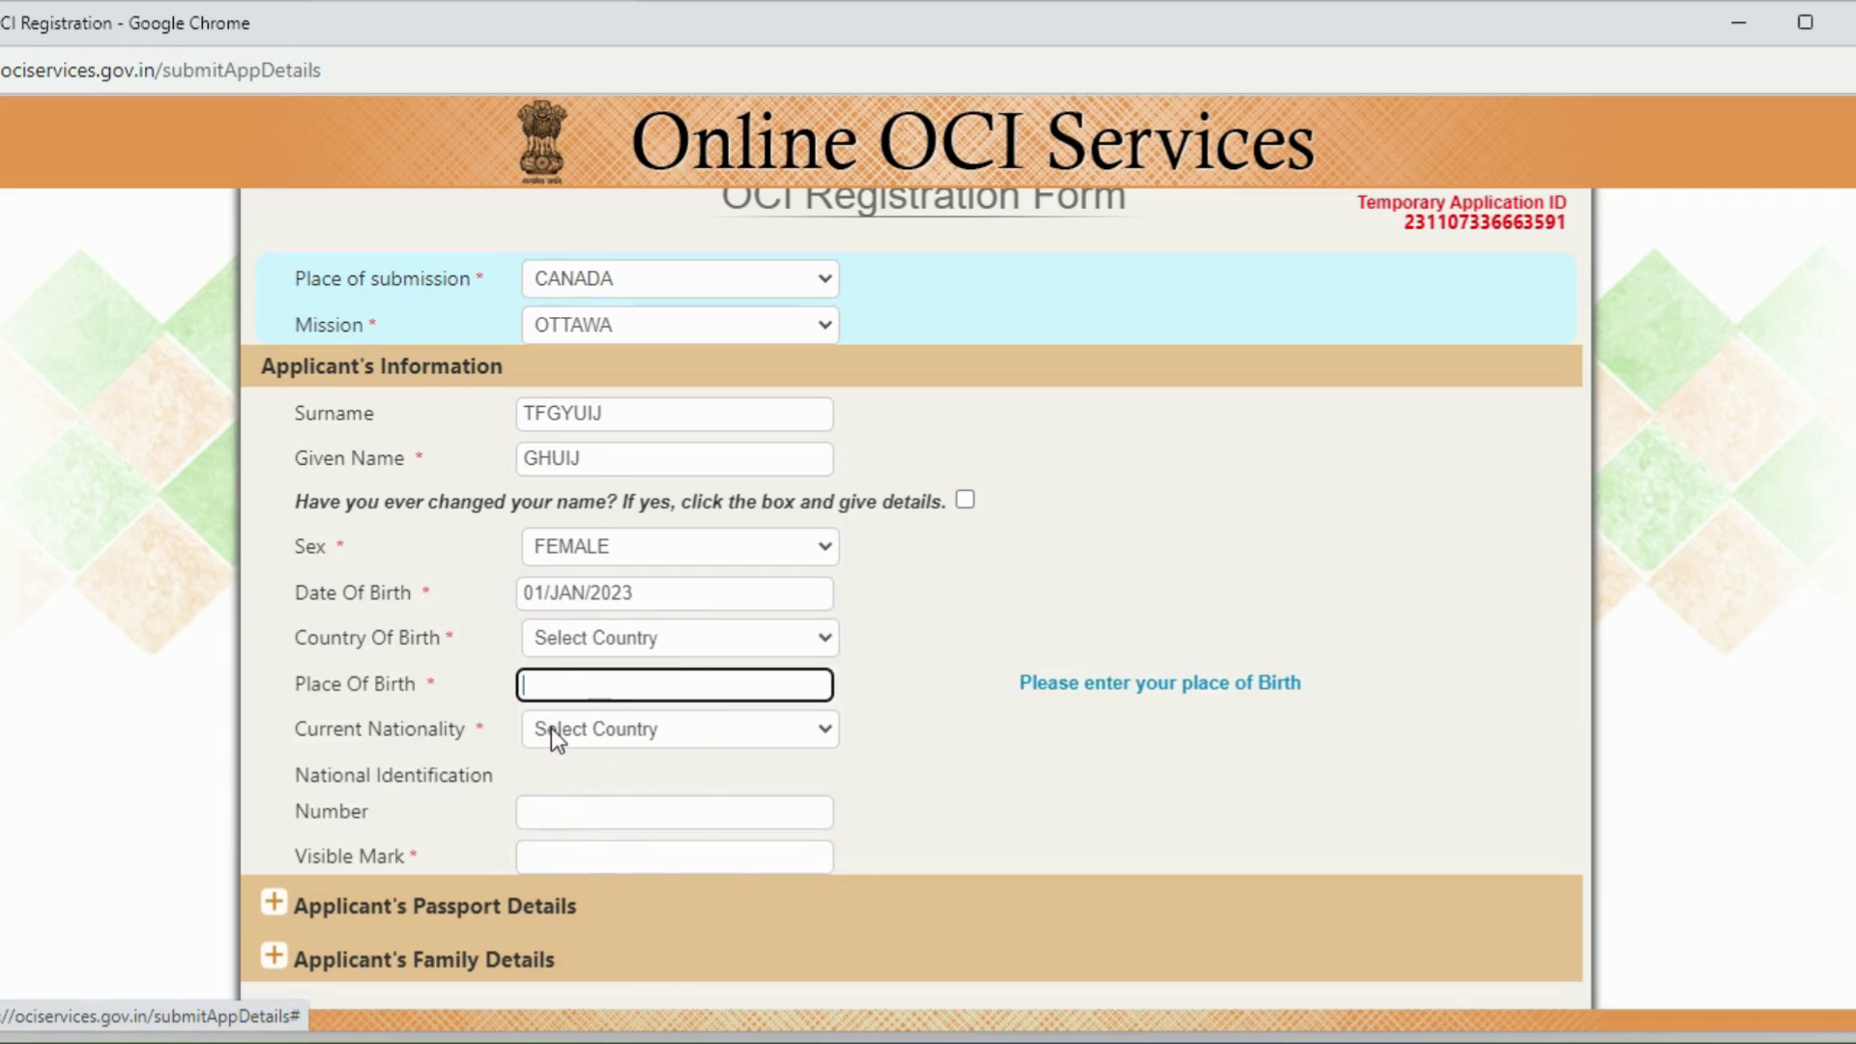
Step: Set country of birth to CANADA and place of birth to OTTAWA
{"action": "left_click", "coordinate": [617, 636]}
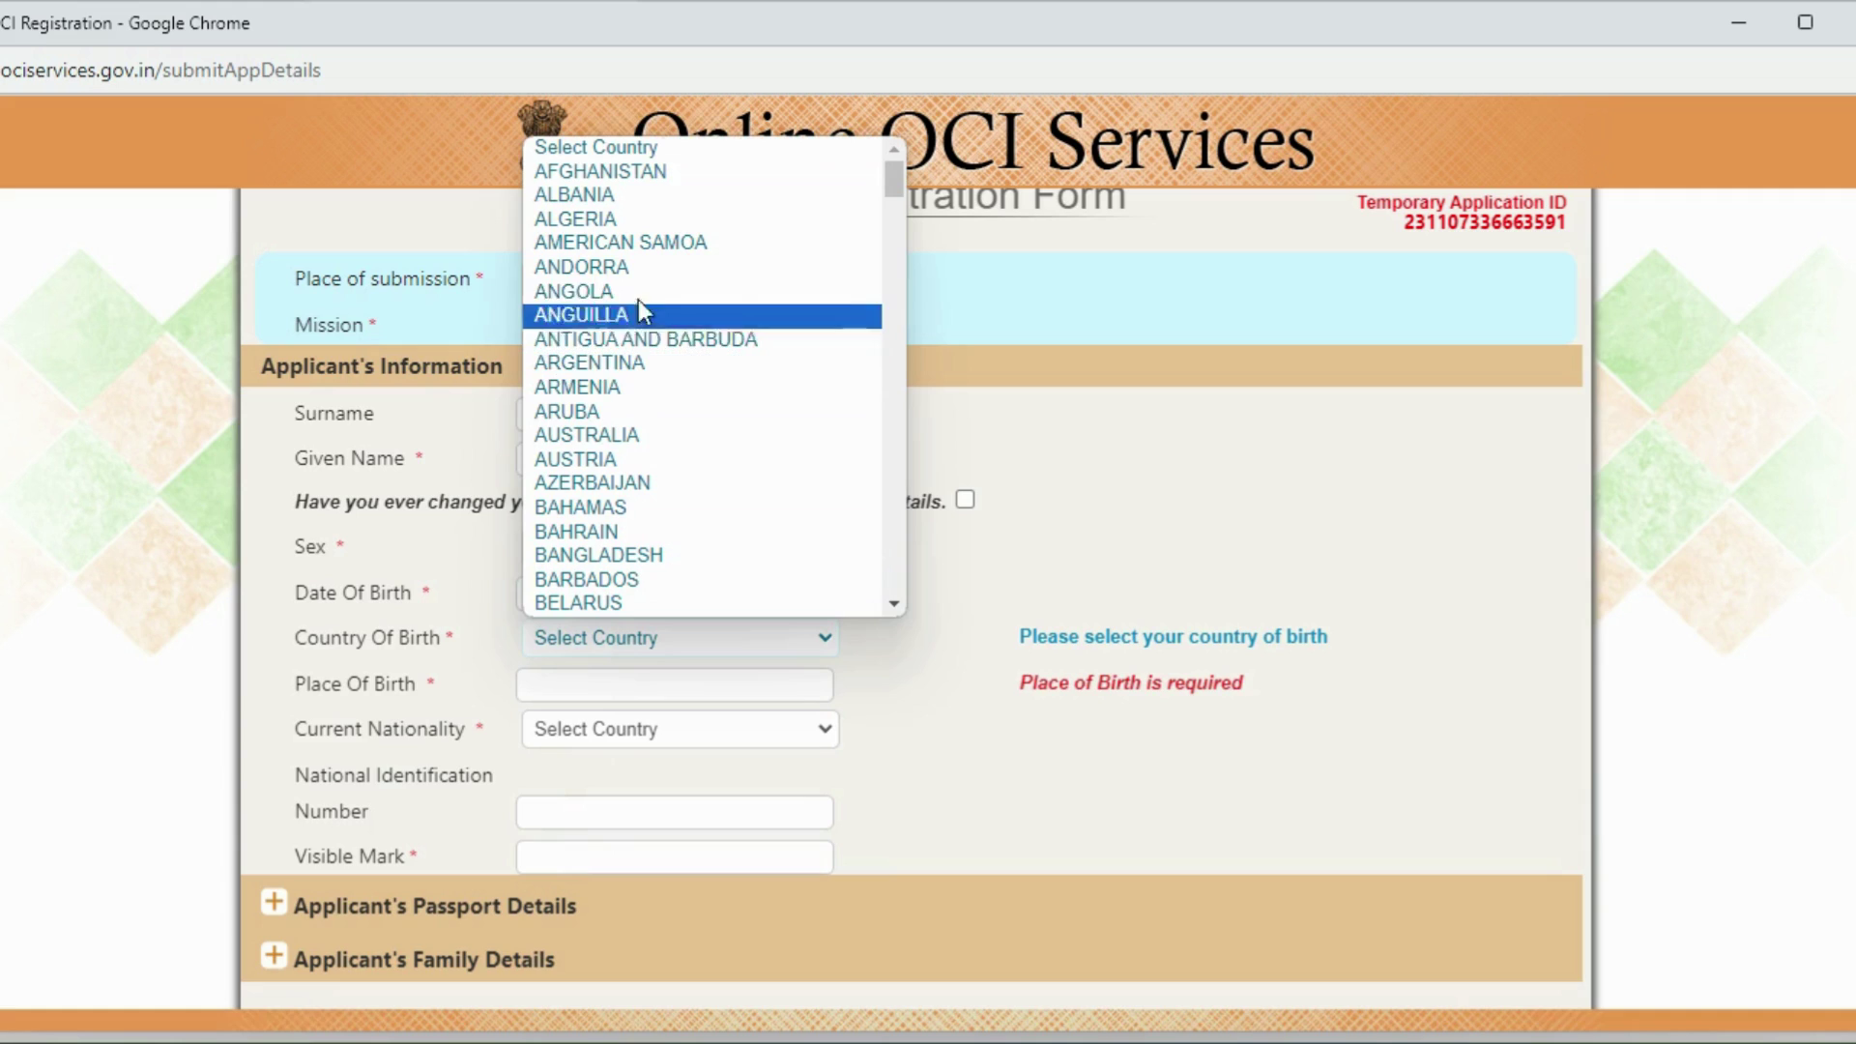
{"action": "key", "text": "c"}
{"action": "key", "text": "c"}
{"action": "key", "text": "c"}
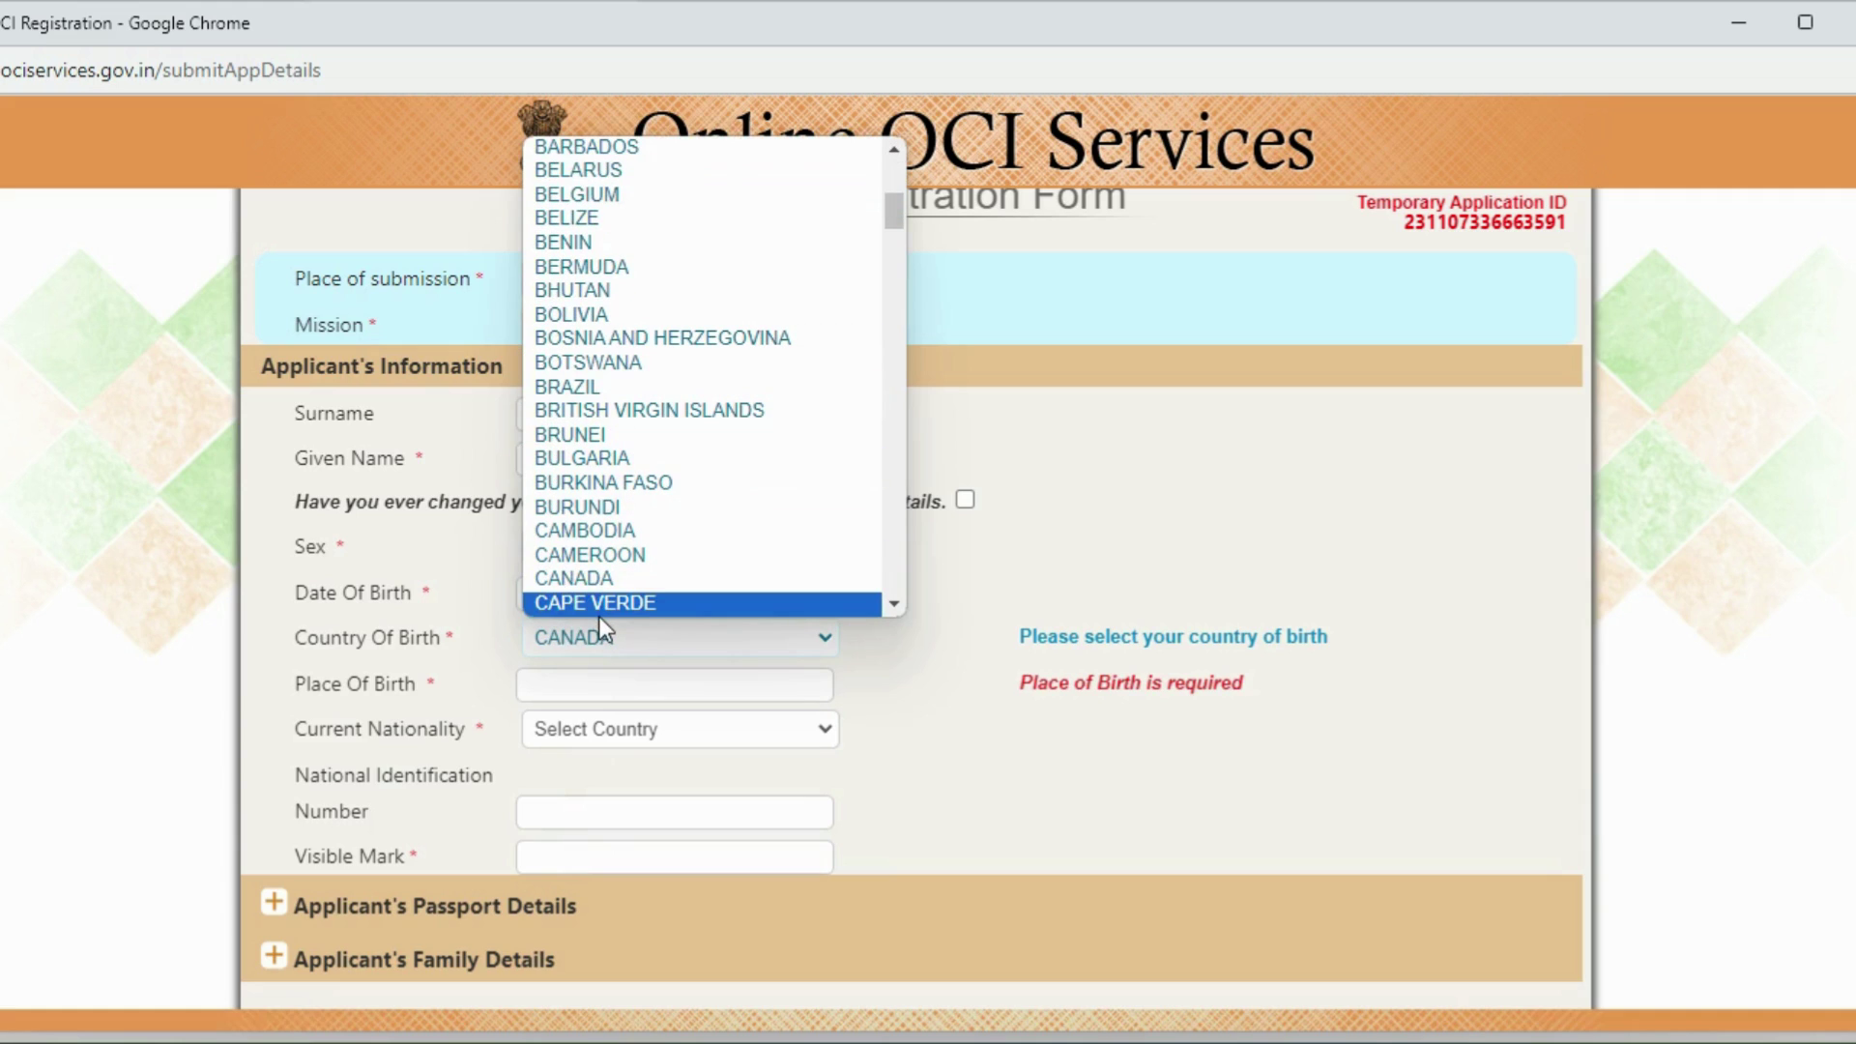
{"action": "left_click", "coordinate": [599, 580]}
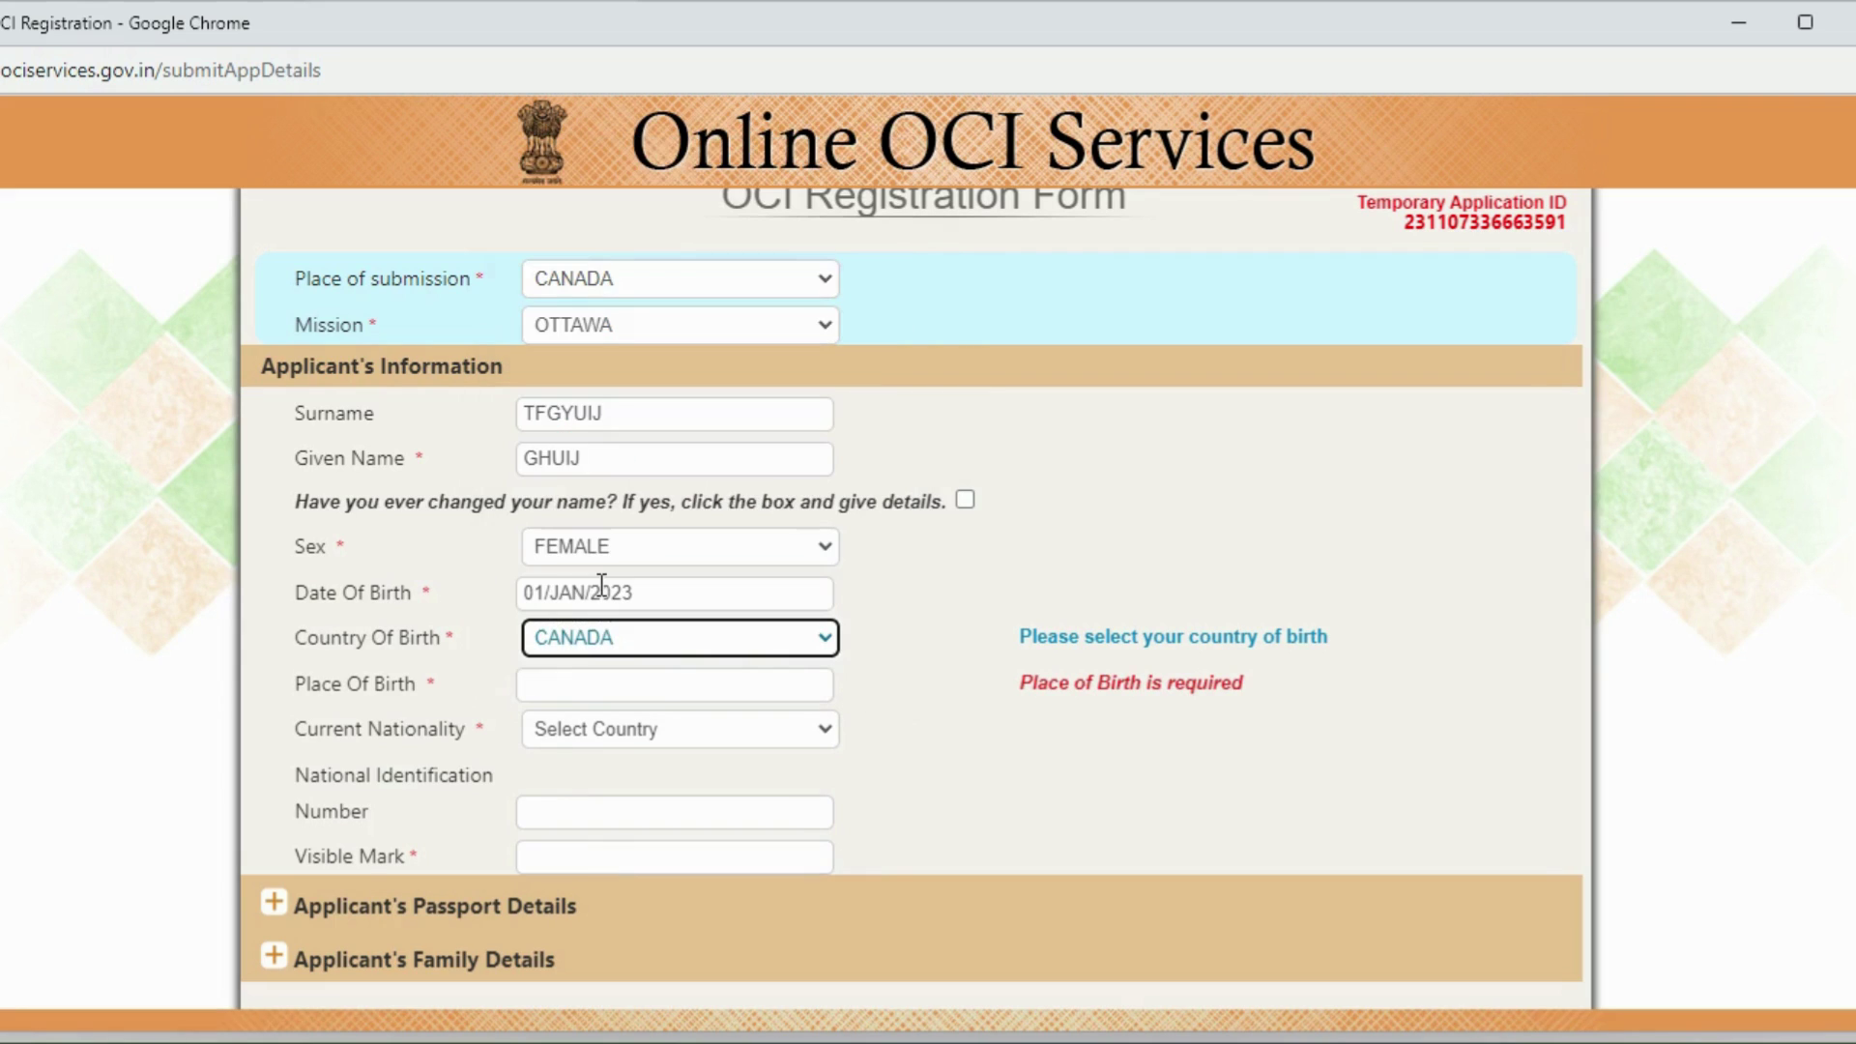
{"action": "left_click", "coordinate": [593, 676]}
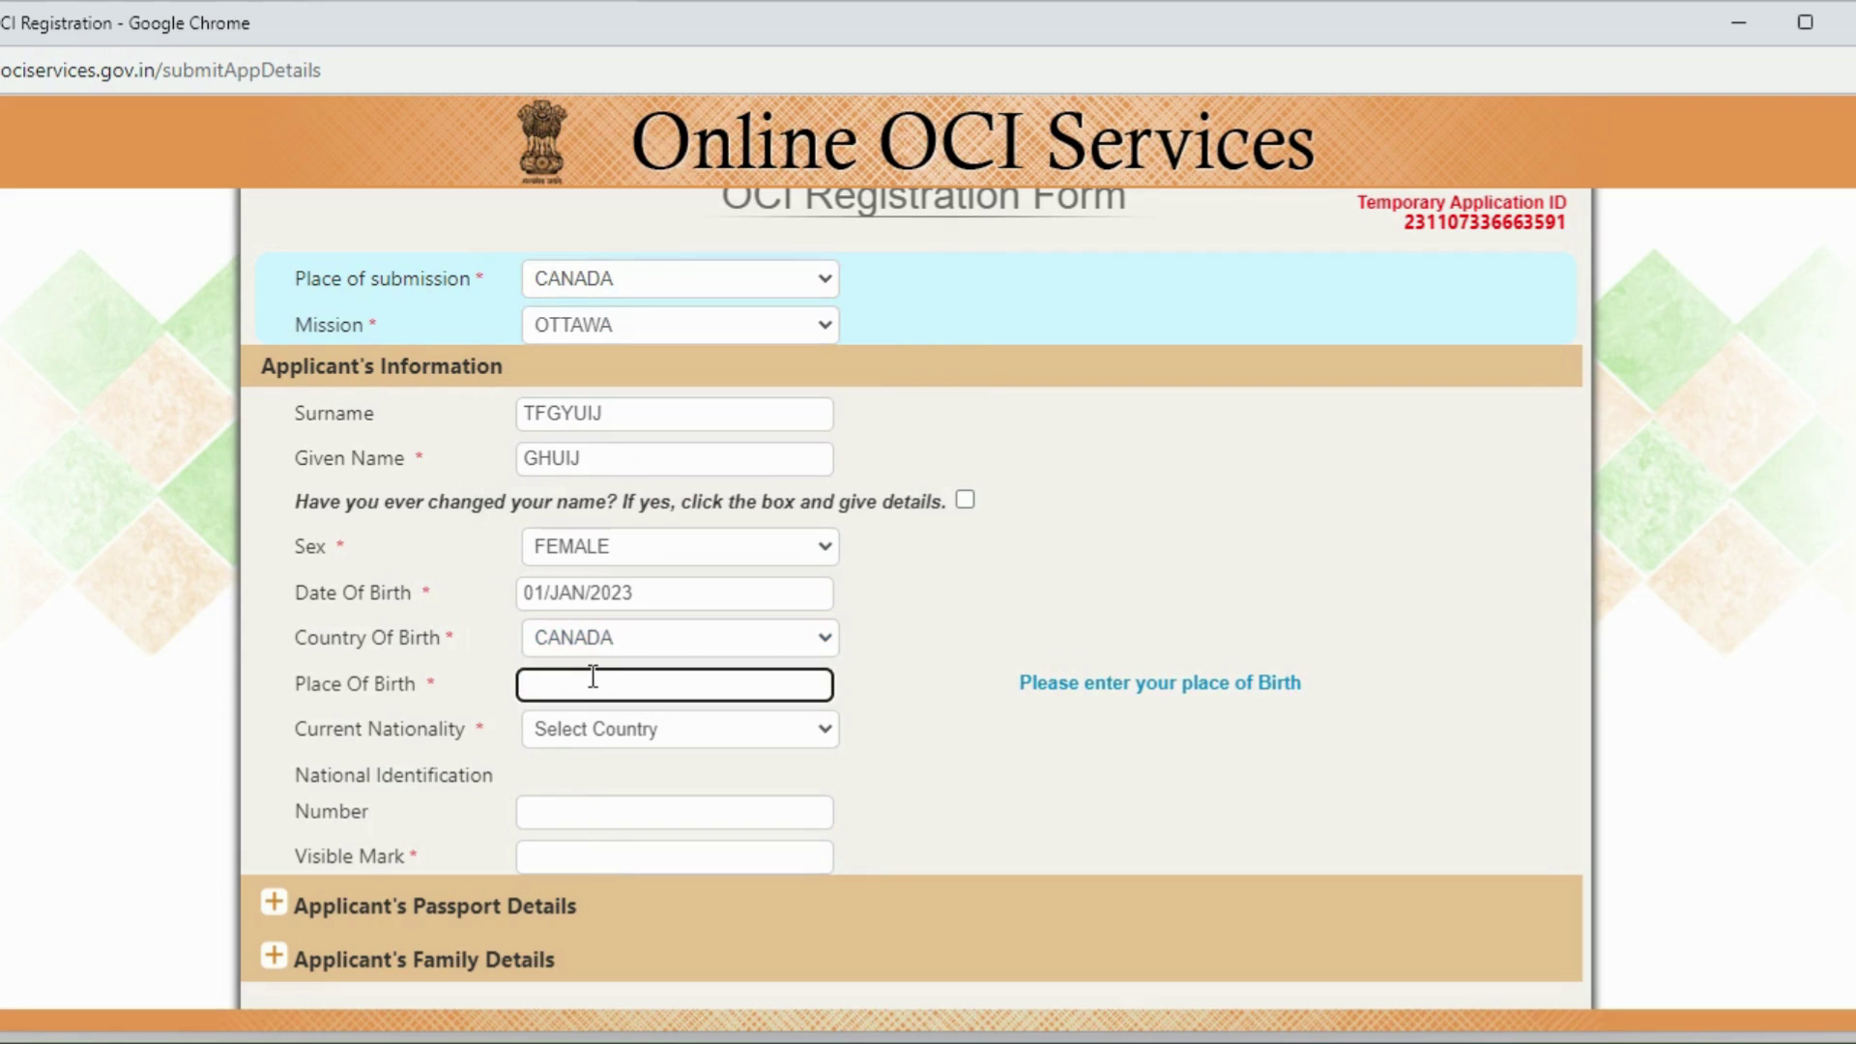
{"action": "type", "text": "OTTAWA"}
Step: Set current nationality to CANADA and visible identification mark to NONE
{"action": "left_click", "coordinate": [565, 733]}
{"action": "key", "text": "c"}
{"action": "key", "text": "Down"}
{"action": "key", "text": "Down"}
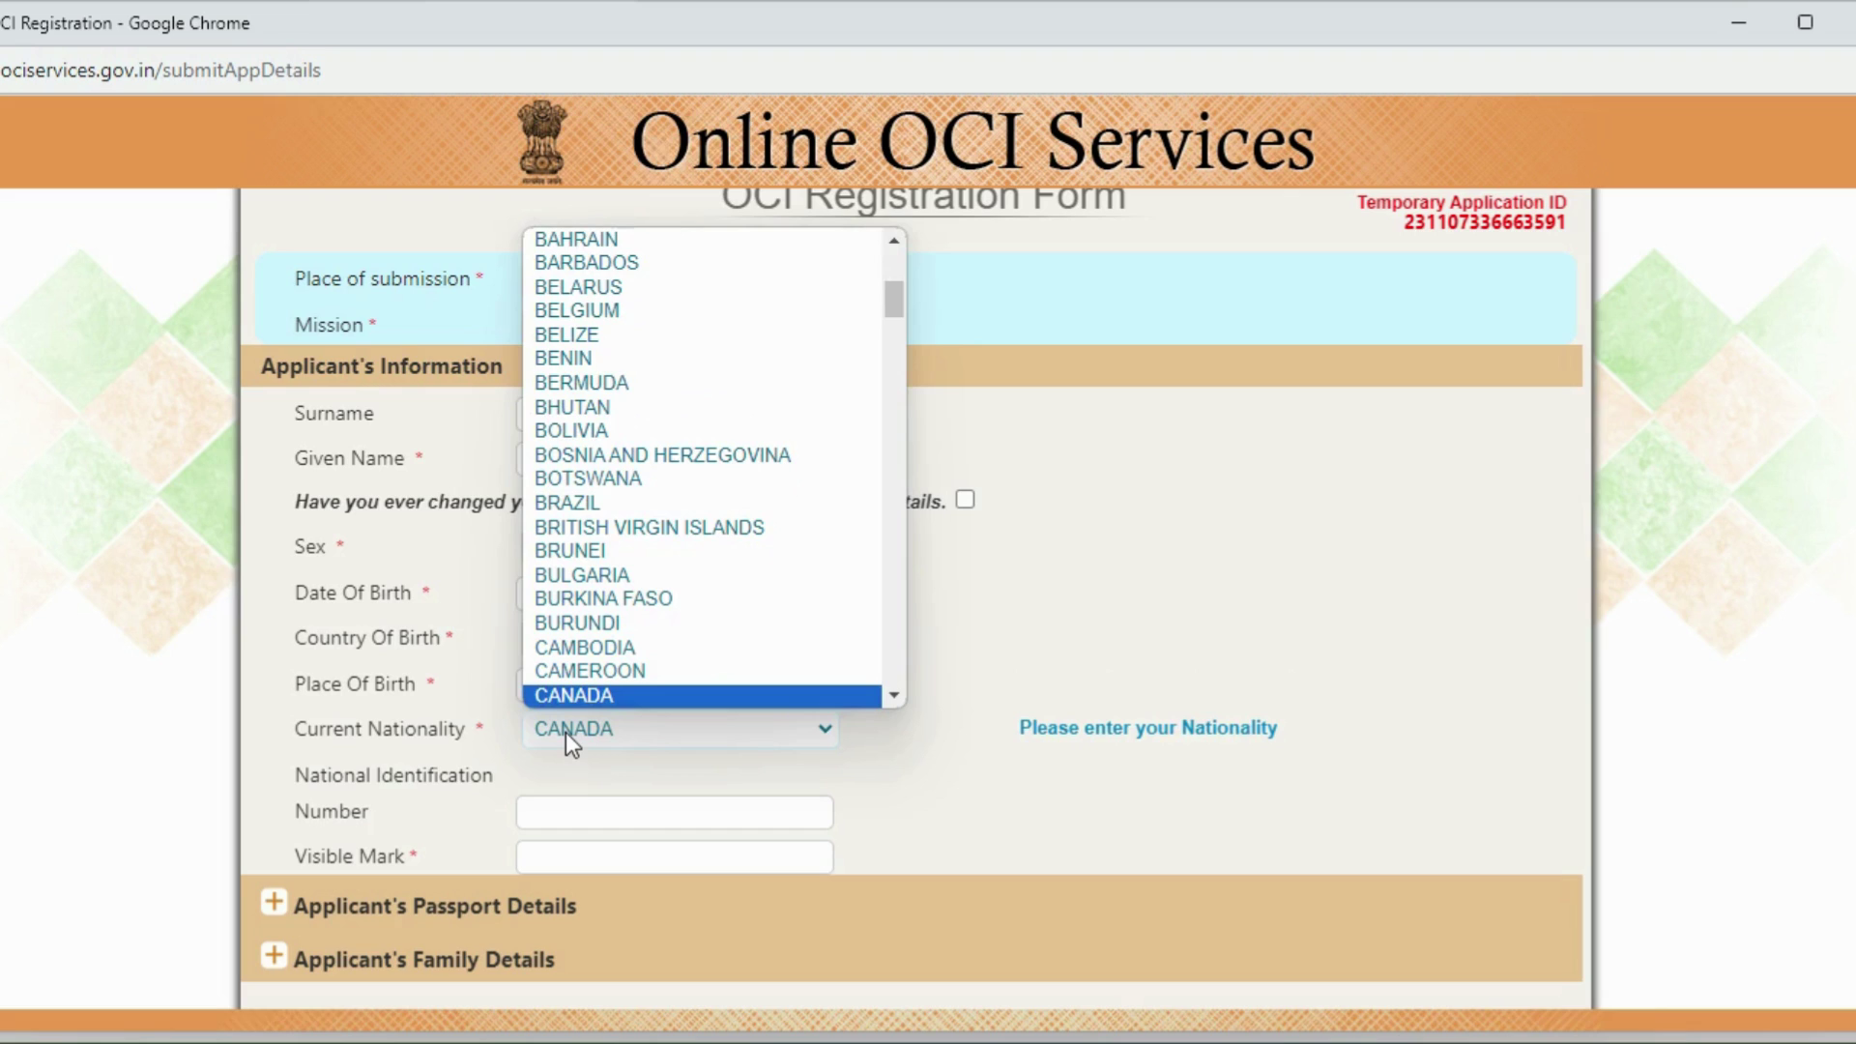
{"action": "key", "text": "Return"}
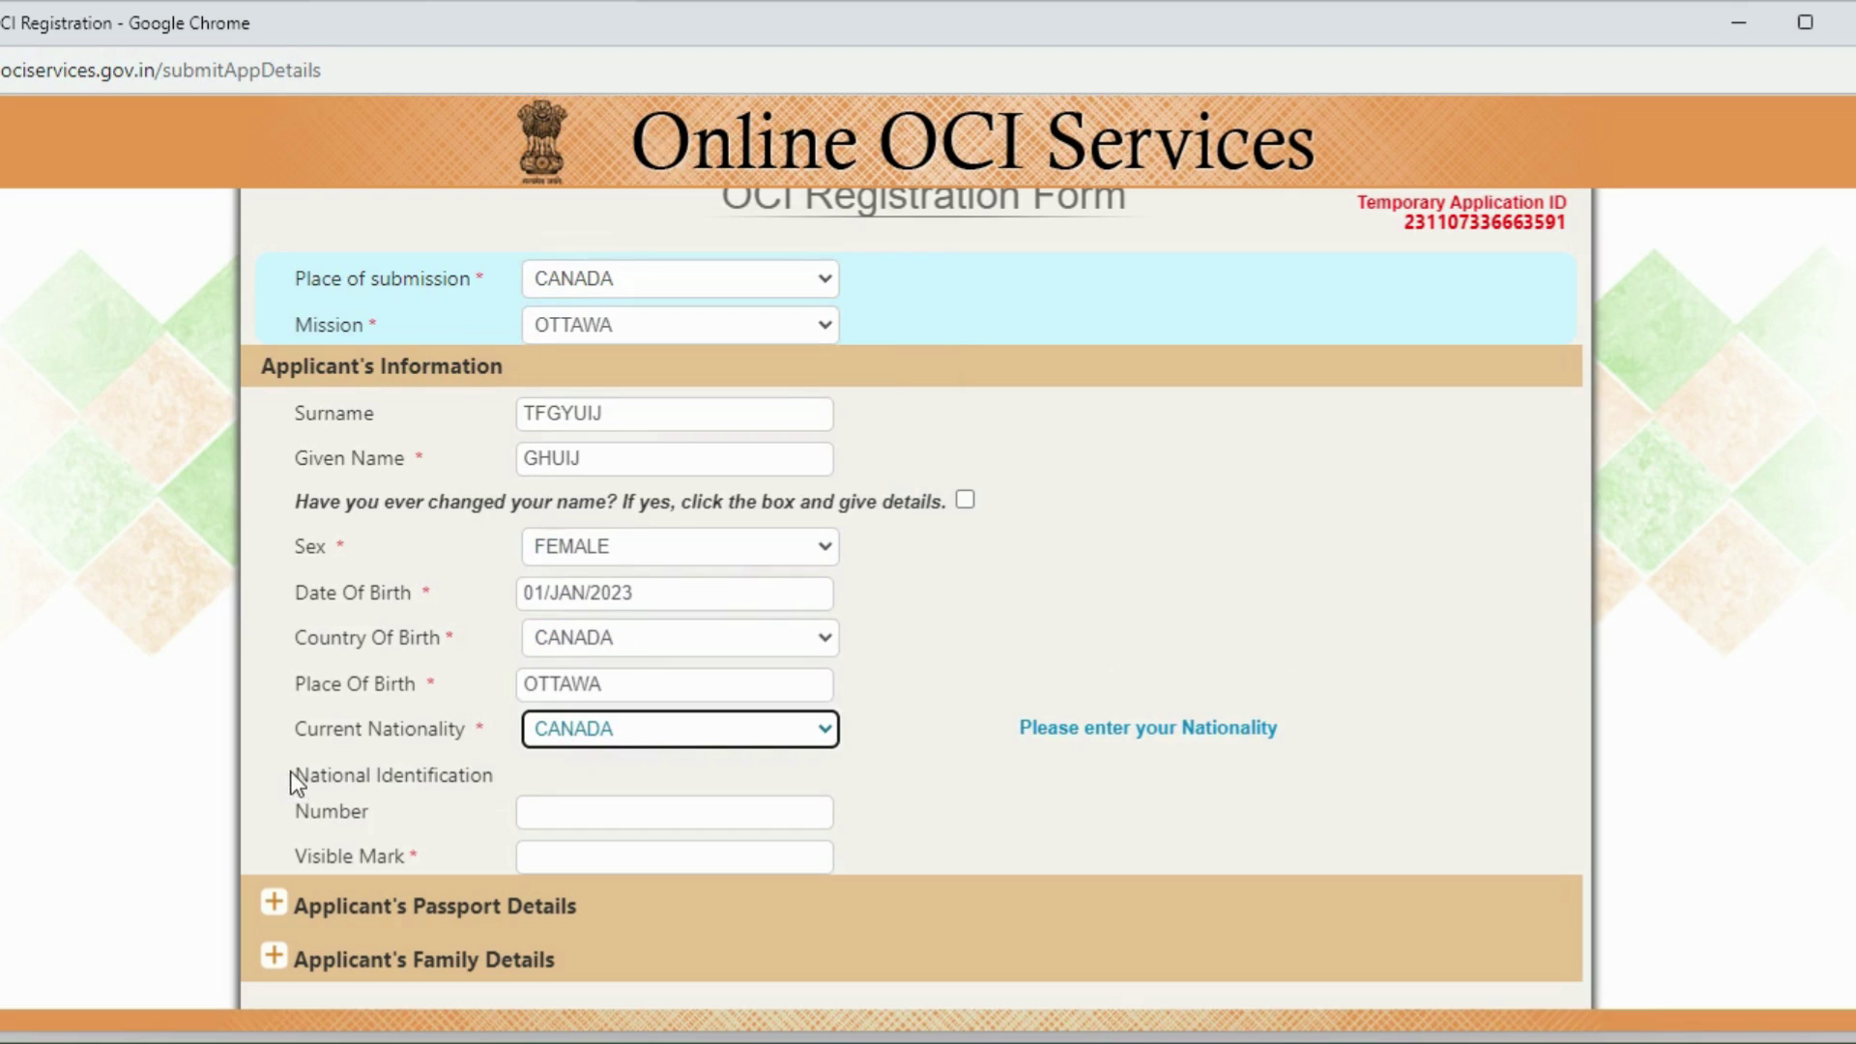
{"action": "left_click", "coordinate": [266, 780]}
{"action": "scroll", "coordinate": [266, 780], "scroll_direction": "down", "scroll_amount": 2}
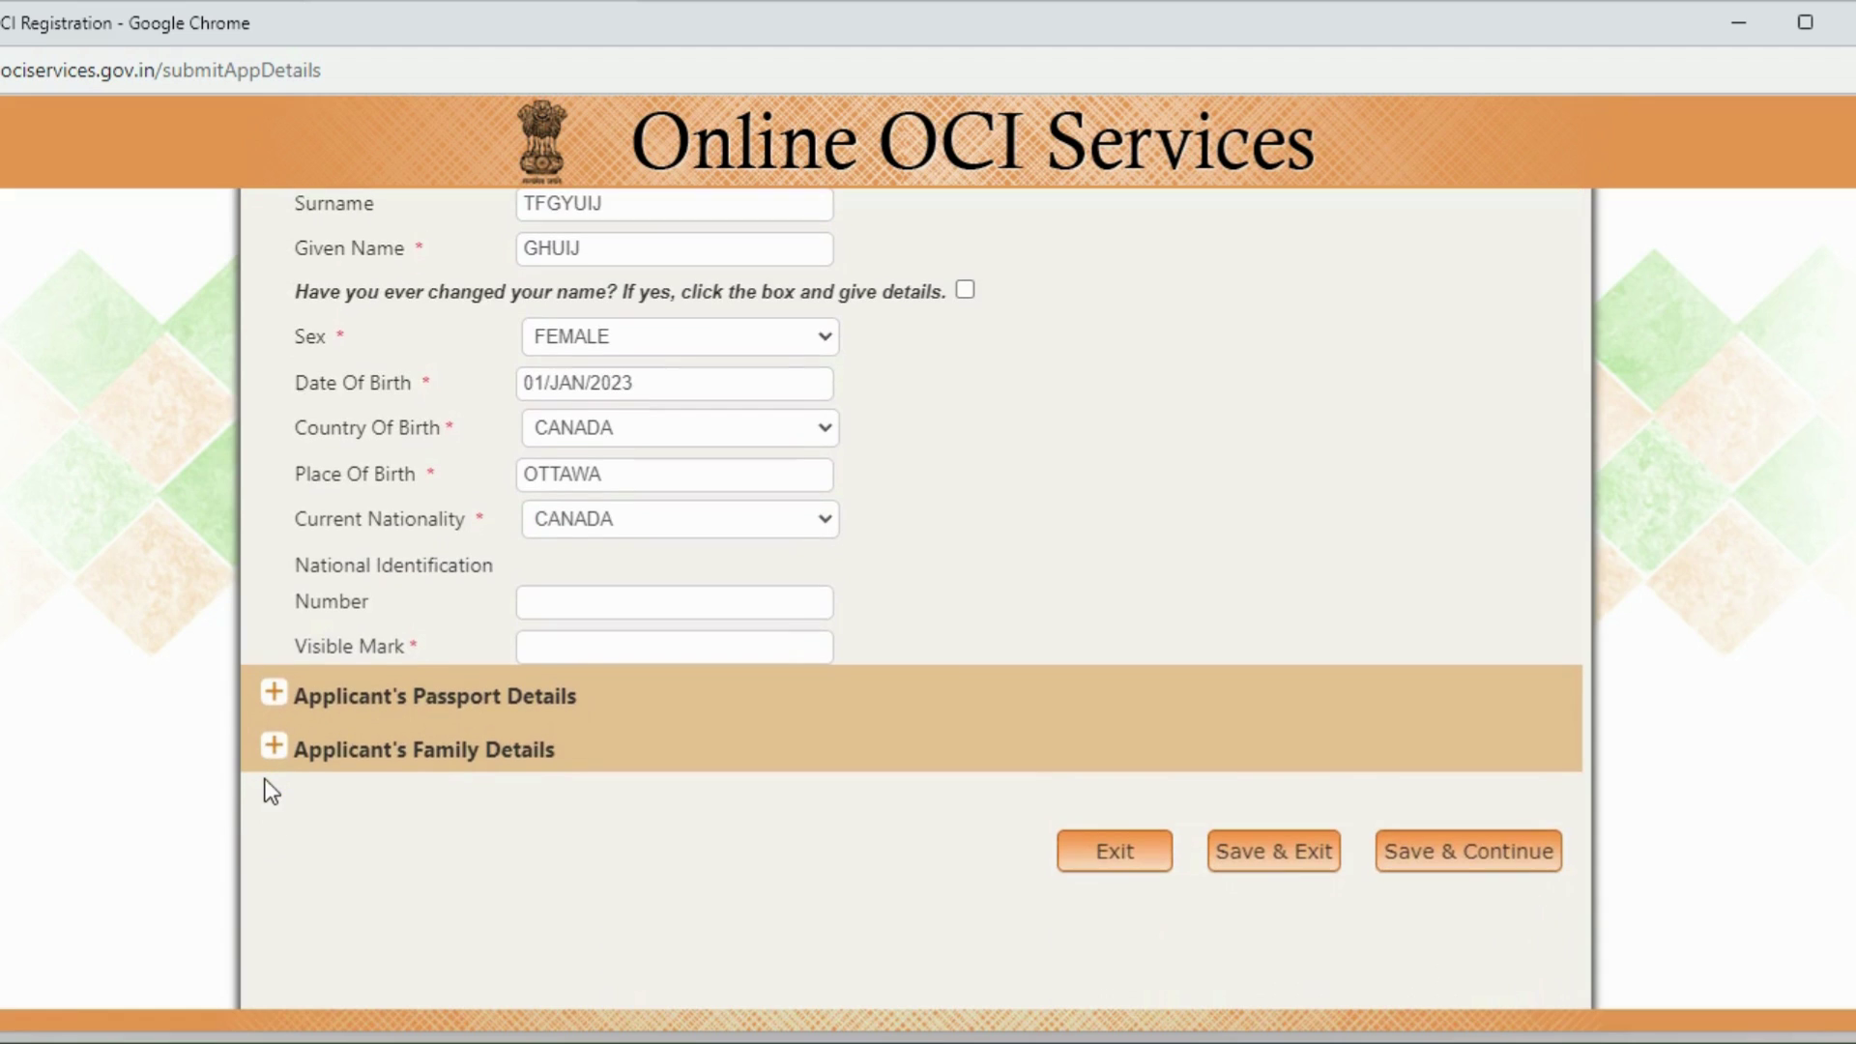
{"action": "left_click", "coordinate": [551, 657]}
{"action": "type", "text": "NONE"}
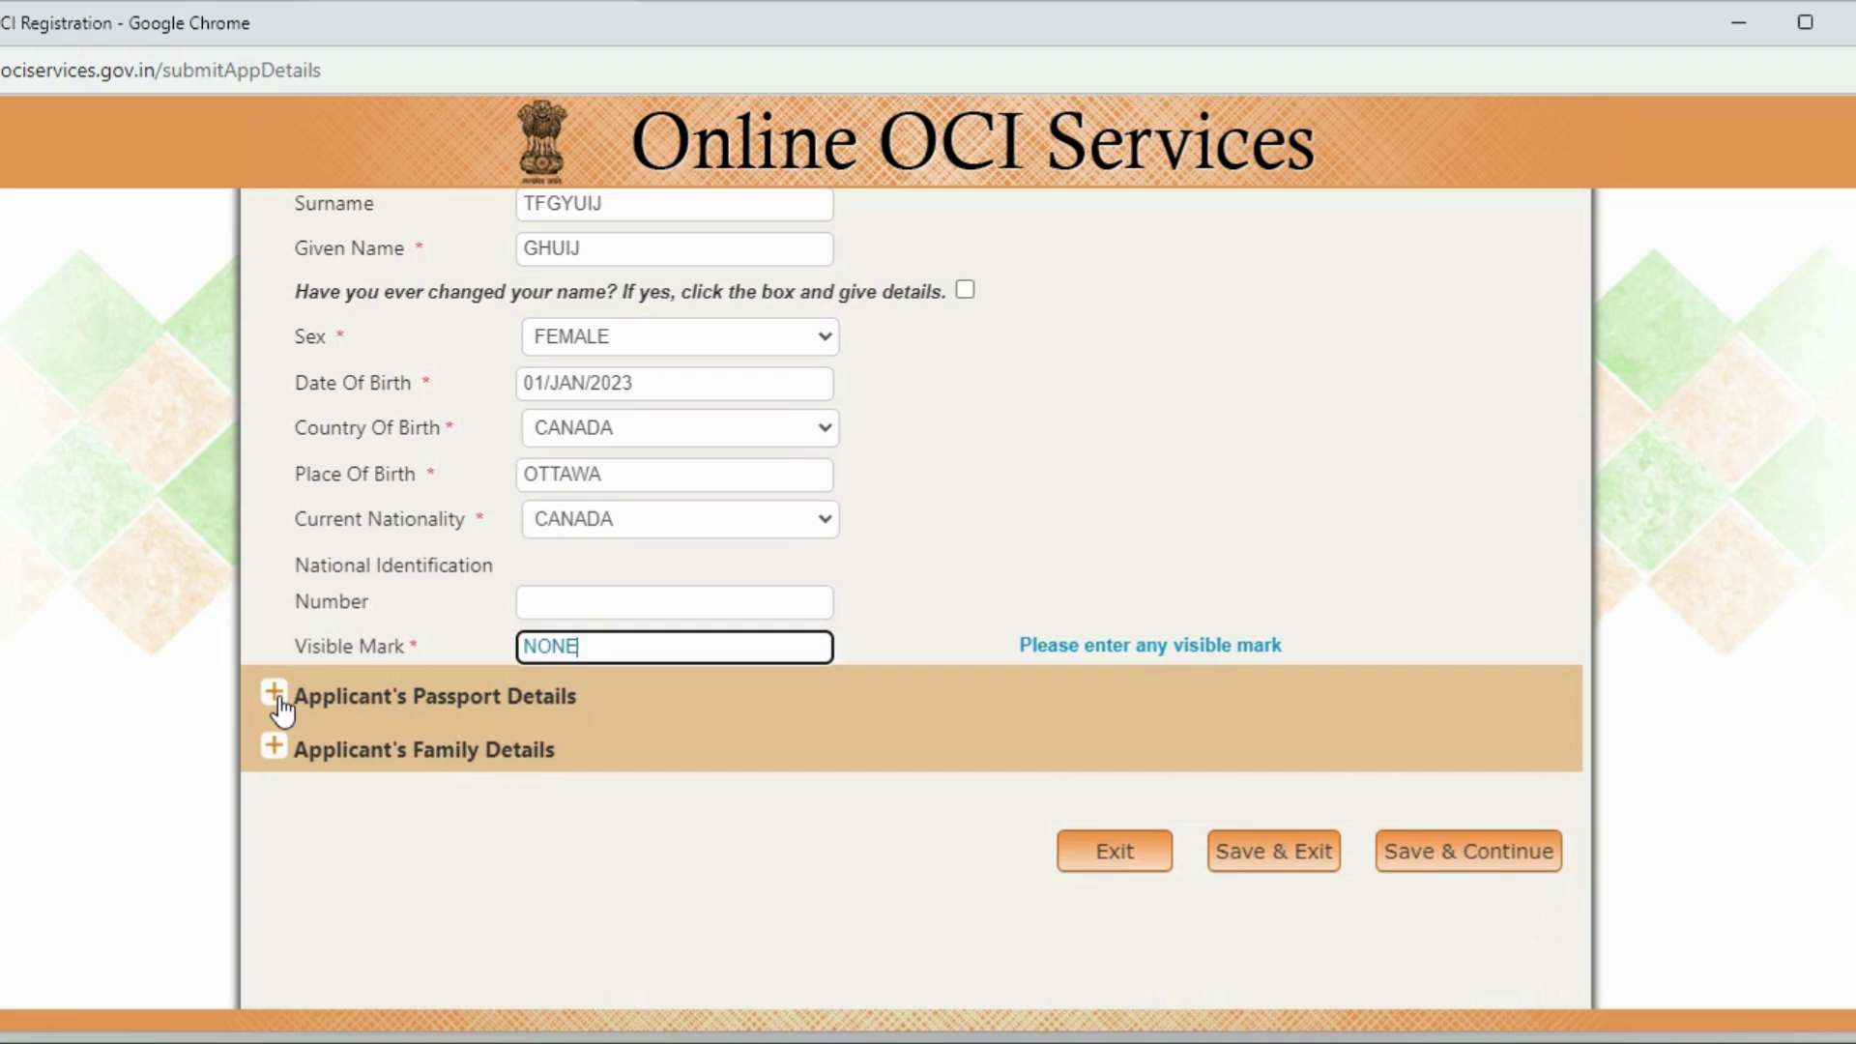
{"action": "left_click", "coordinate": [277, 703]}
Step: Enter the passport number, issue date 01/NOV/2023 and expiry date 01/MAY/2034
{"action": "scroll", "coordinate": [190, 720], "scroll_direction": "down", "scroll_amount": 2}
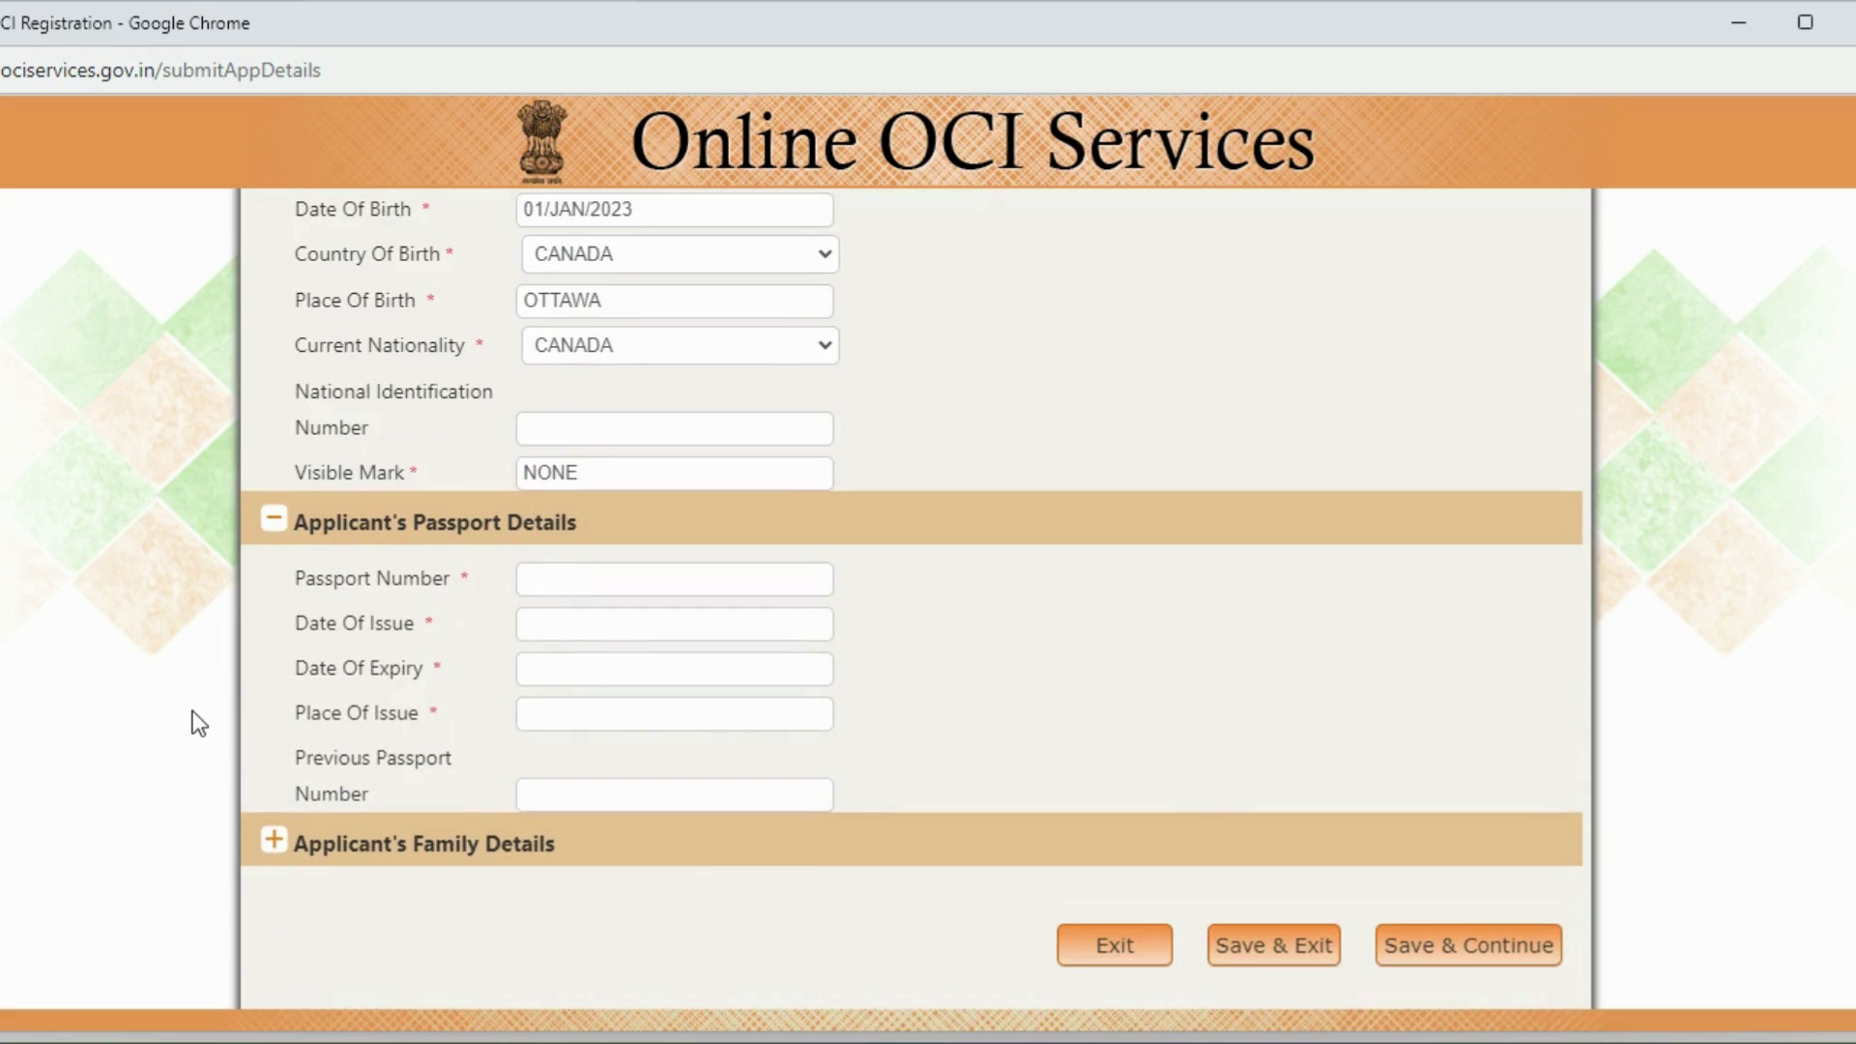
{"action": "left_click", "coordinate": [548, 585]}
{"action": "type", "text": "AE123456"}
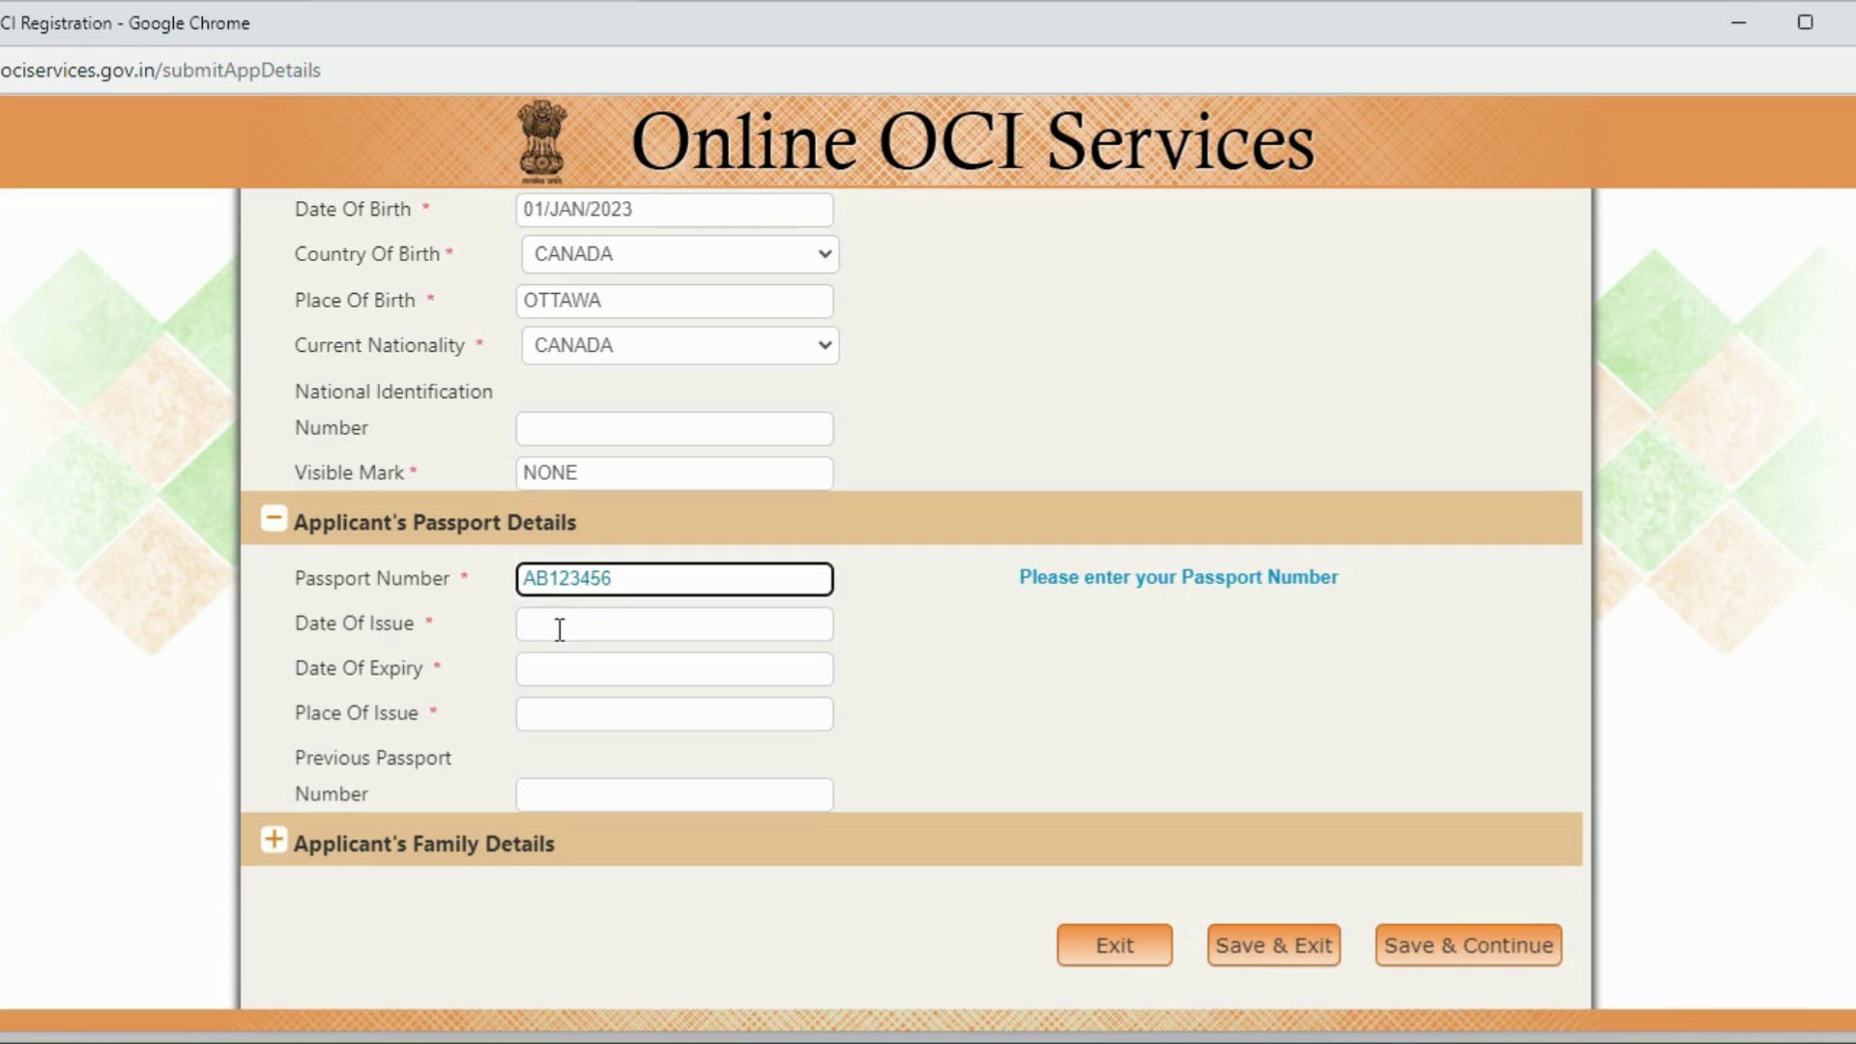
{"action": "left_click", "coordinate": [668, 630]}
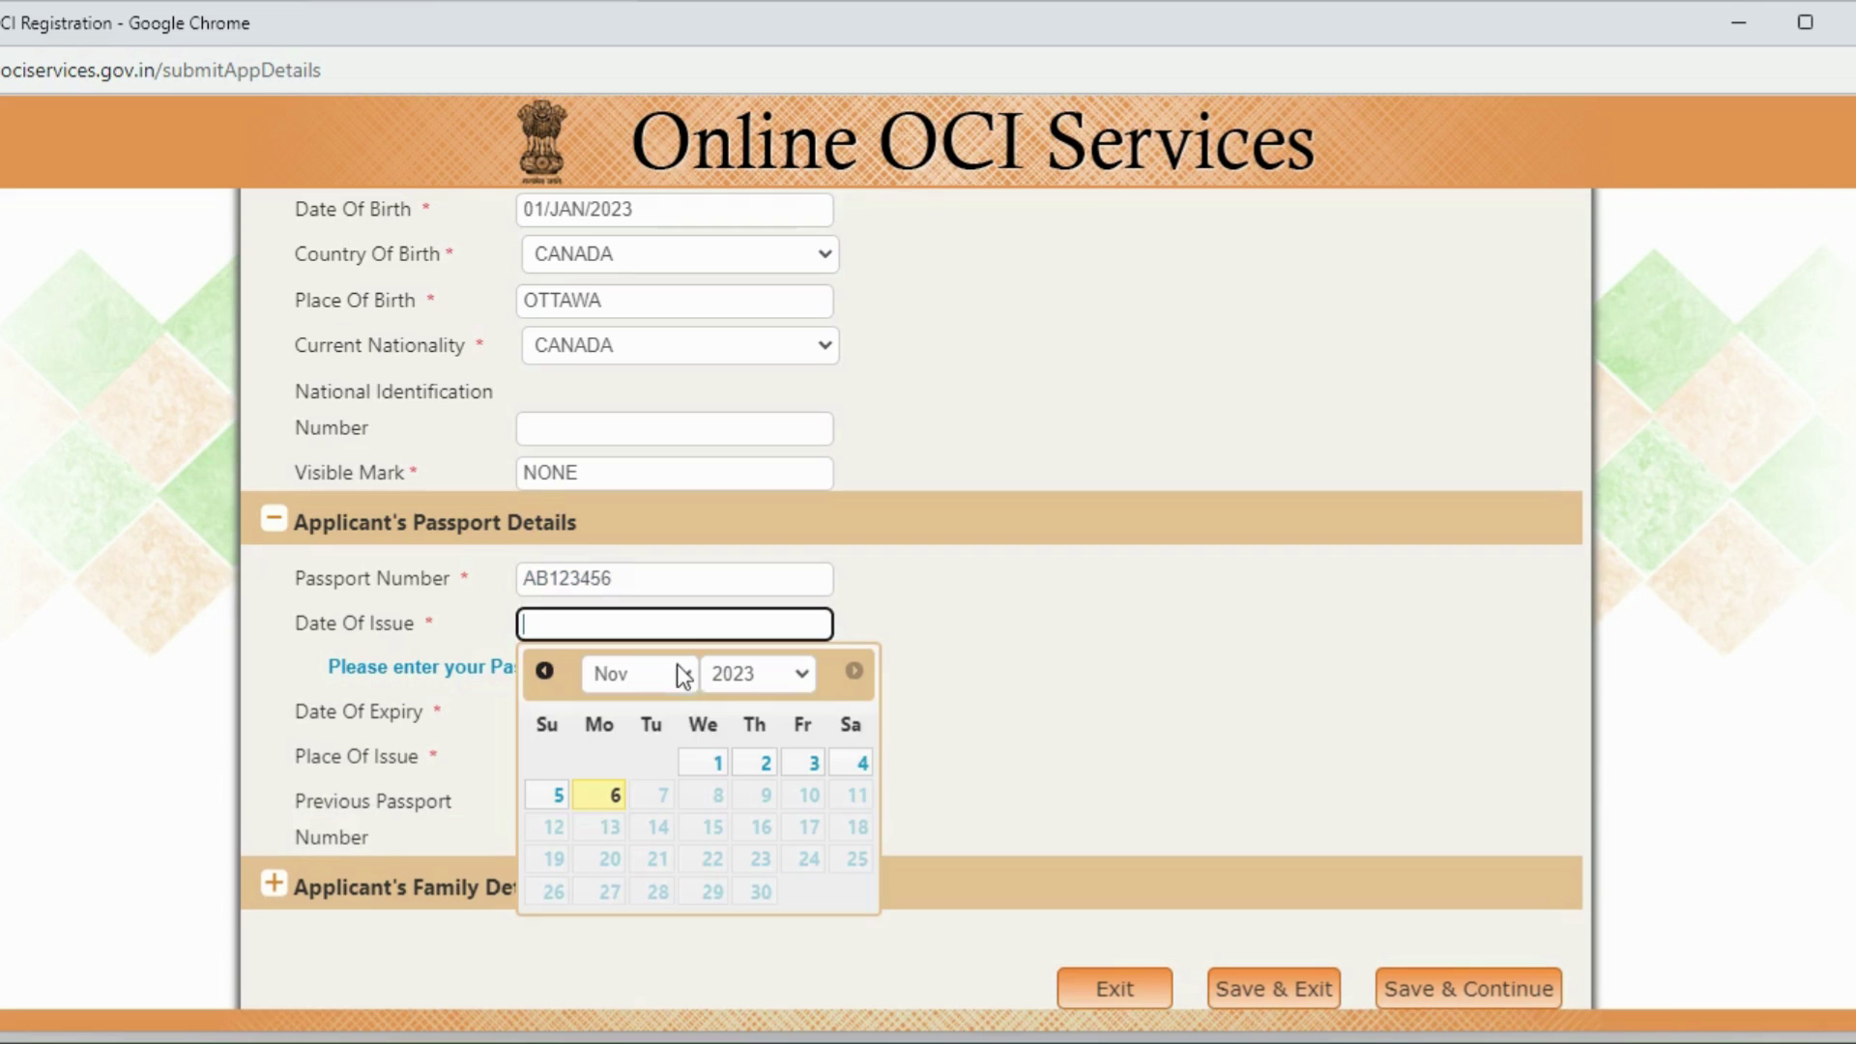
{"action": "left_click", "coordinate": [713, 764]}
{"action": "left_click", "coordinate": [611, 686]}
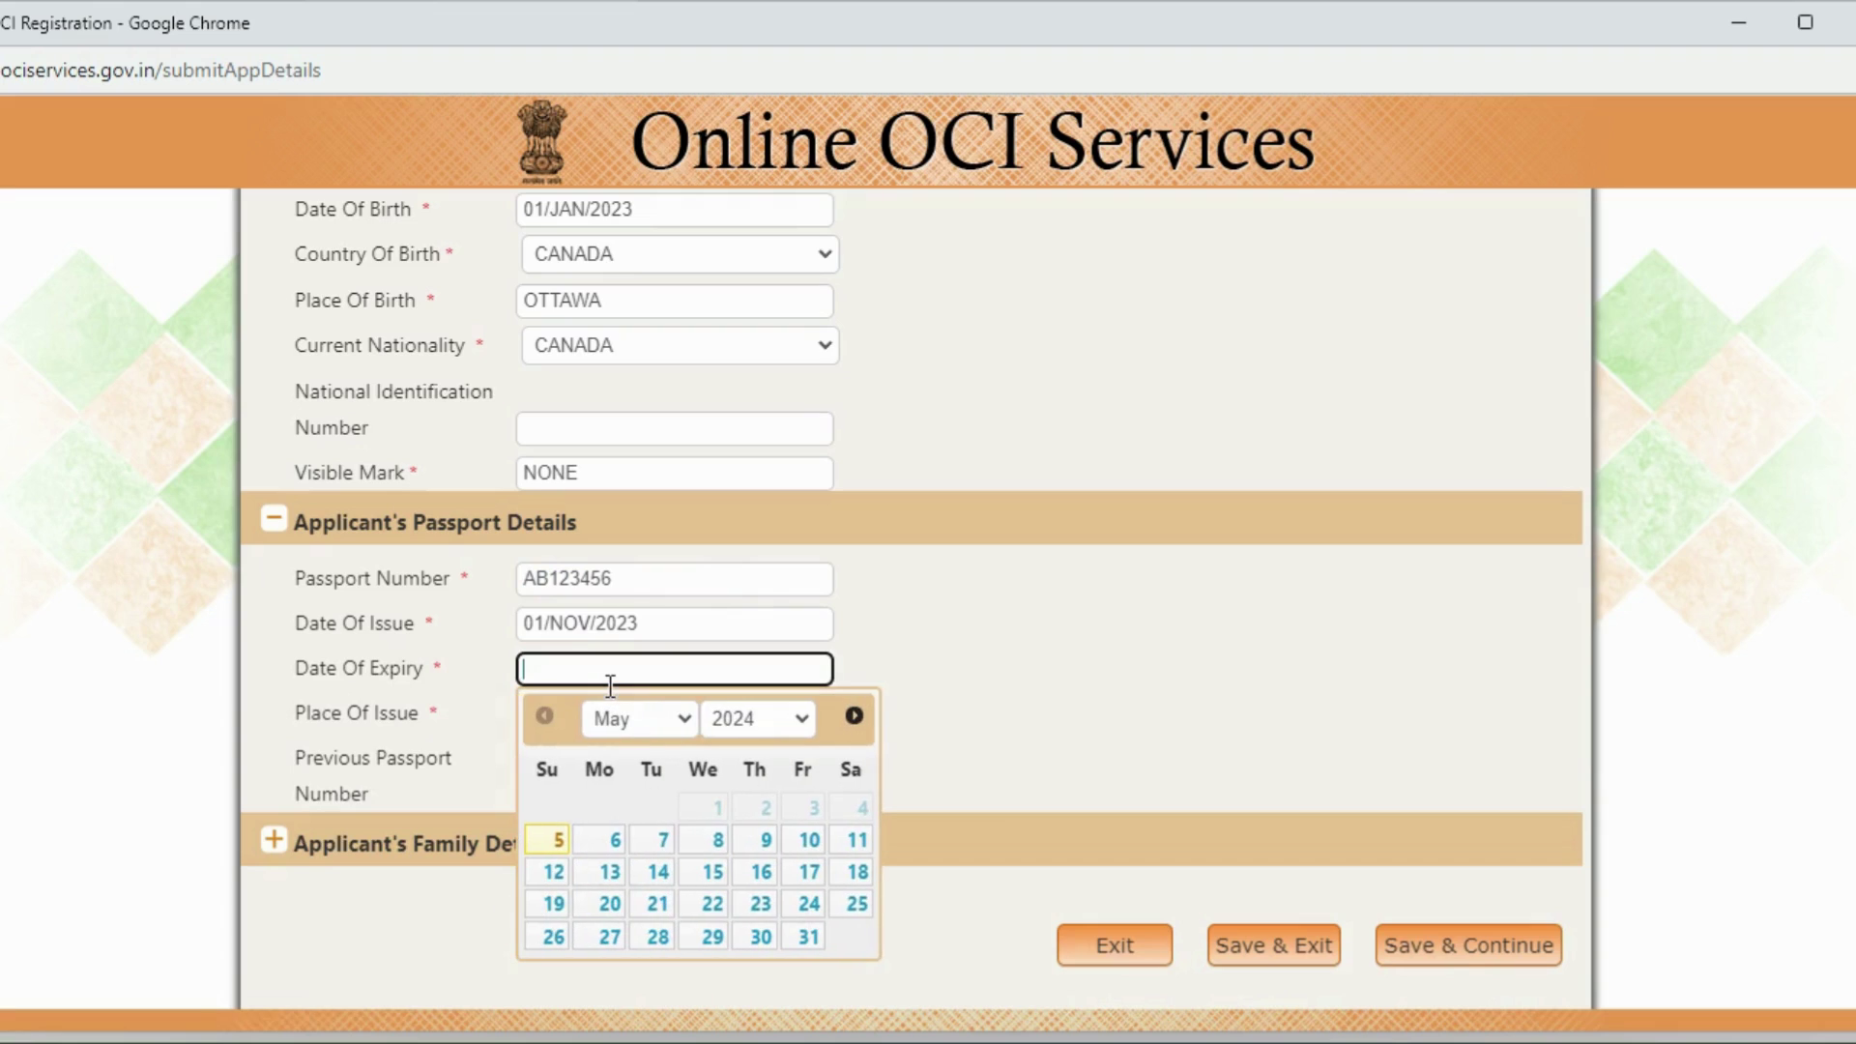
{"action": "left_click", "coordinate": [751, 725]}
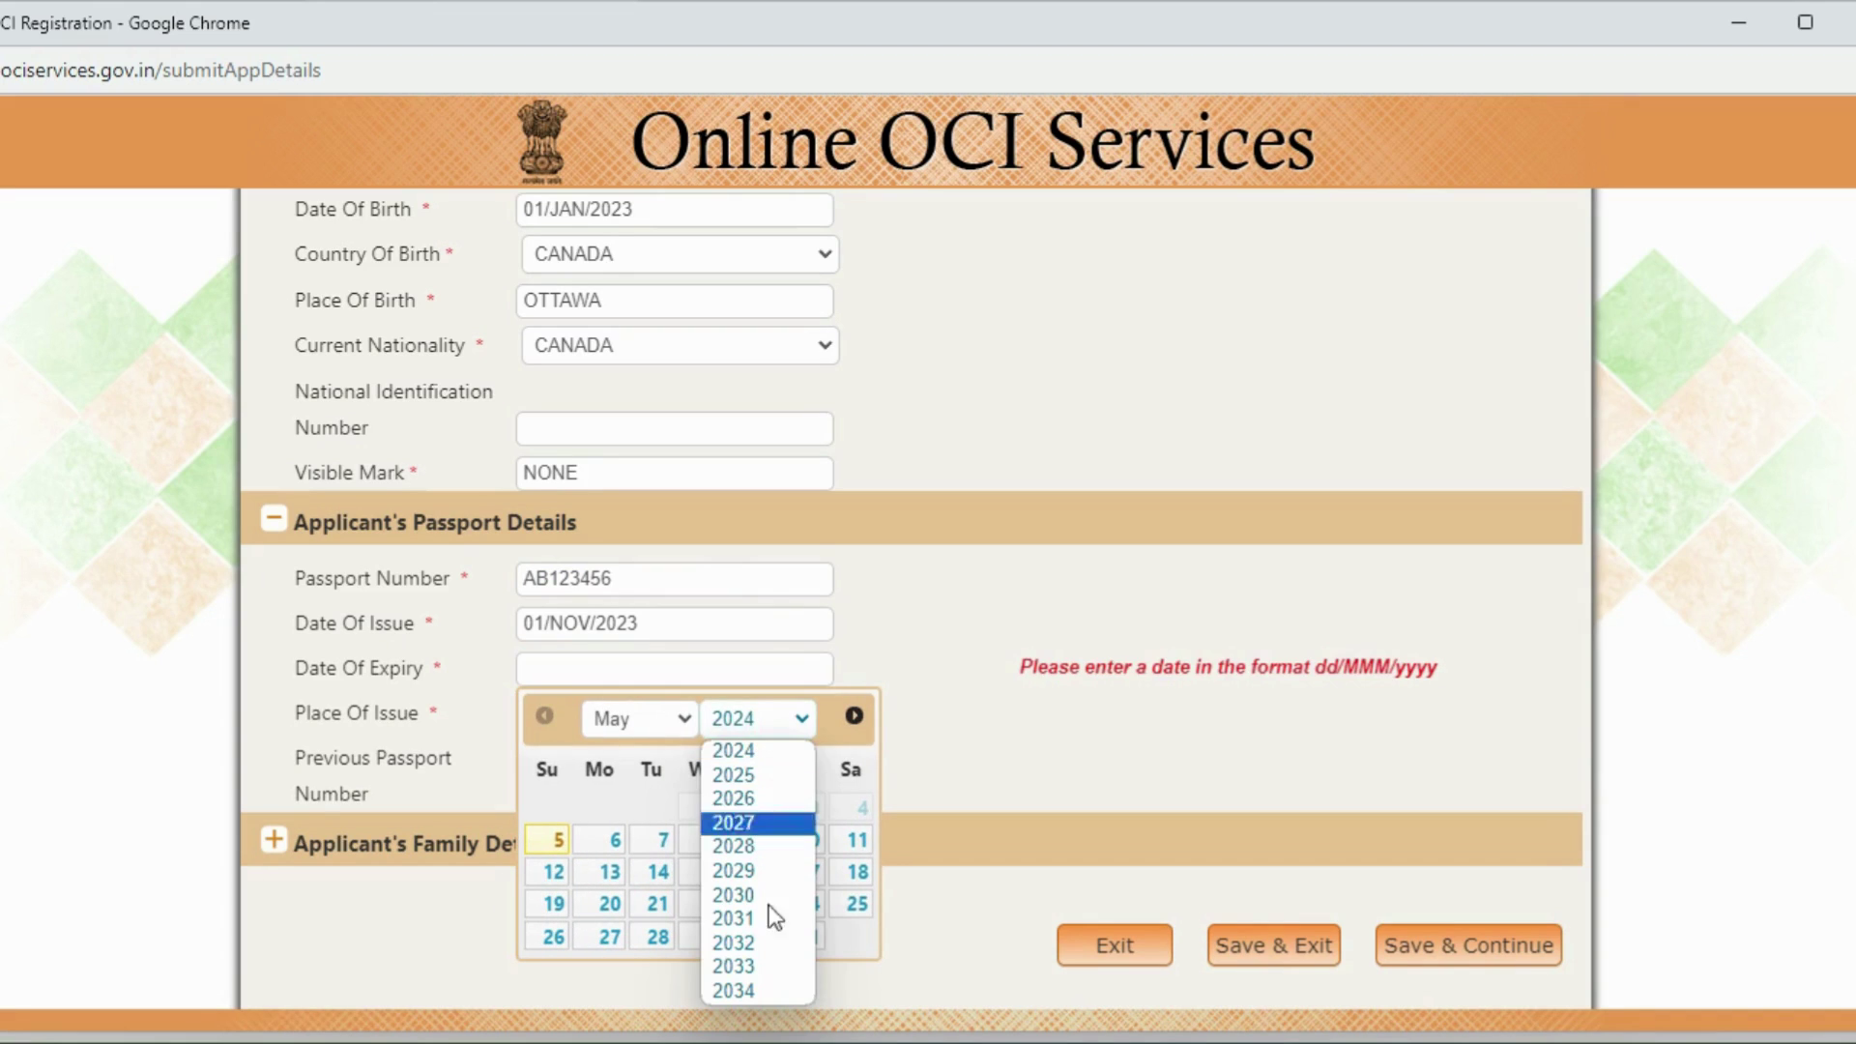
{"action": "left_click", "coordinate": [754, 988]}
{"action": "left_click", "coordinate": [610, 809]}
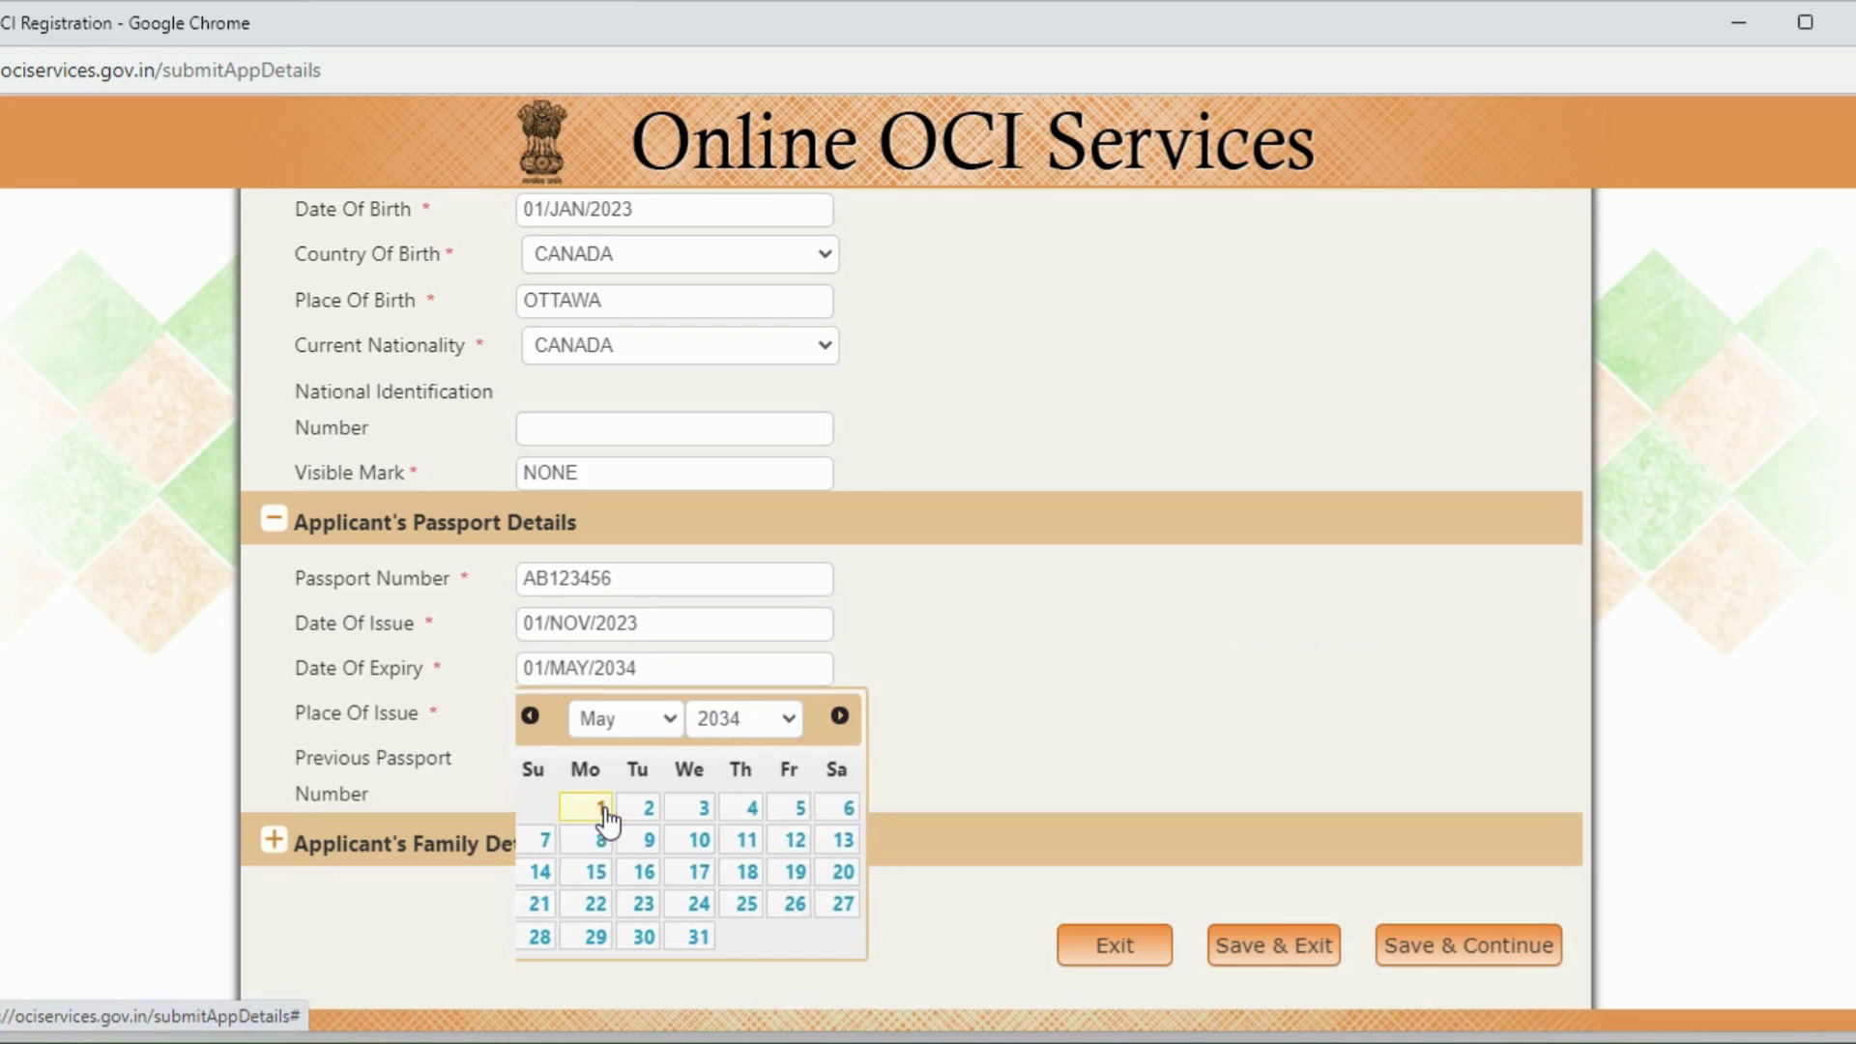
Step: Set the passport place of issue to OTTAWA and expand Applicant's Family Details
{"action": "left_click", "coordinate": [590, 706]}
{"action": "type", "text": "OTTAWA"}
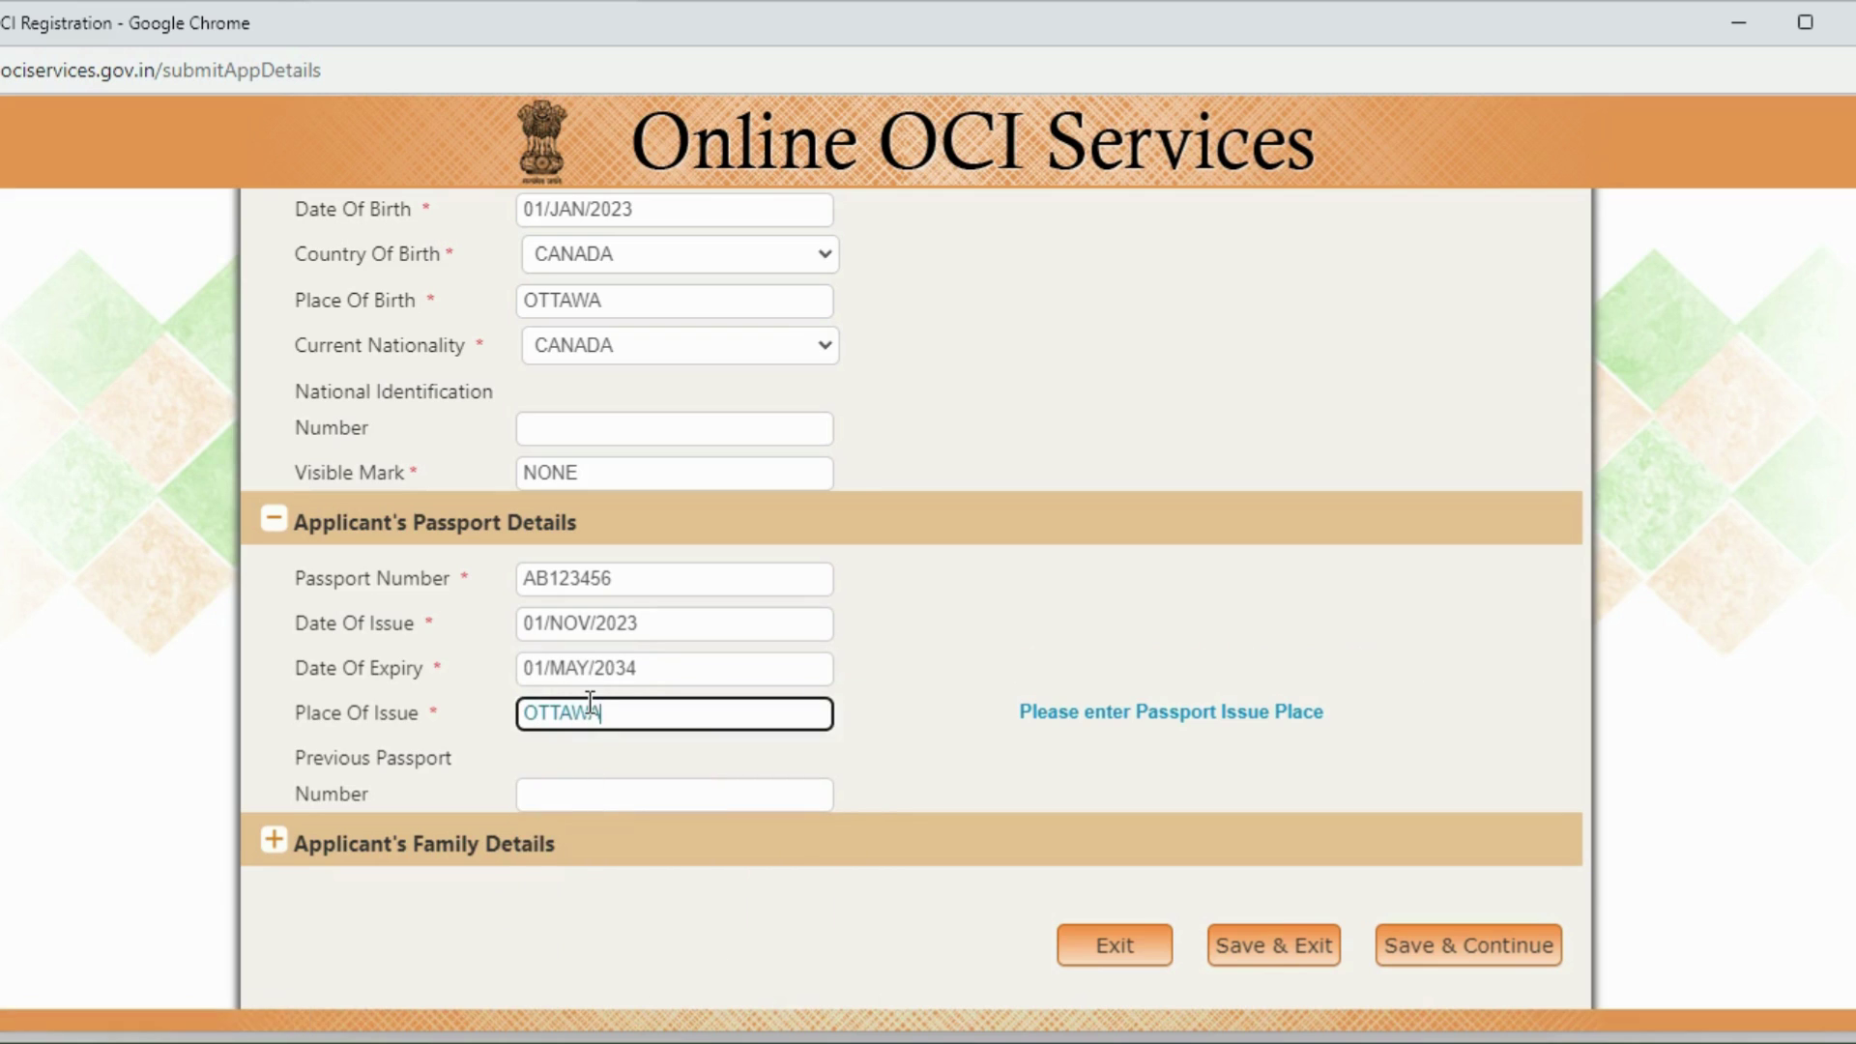
{"action": "left_click", "coordinate": [597, 793]}
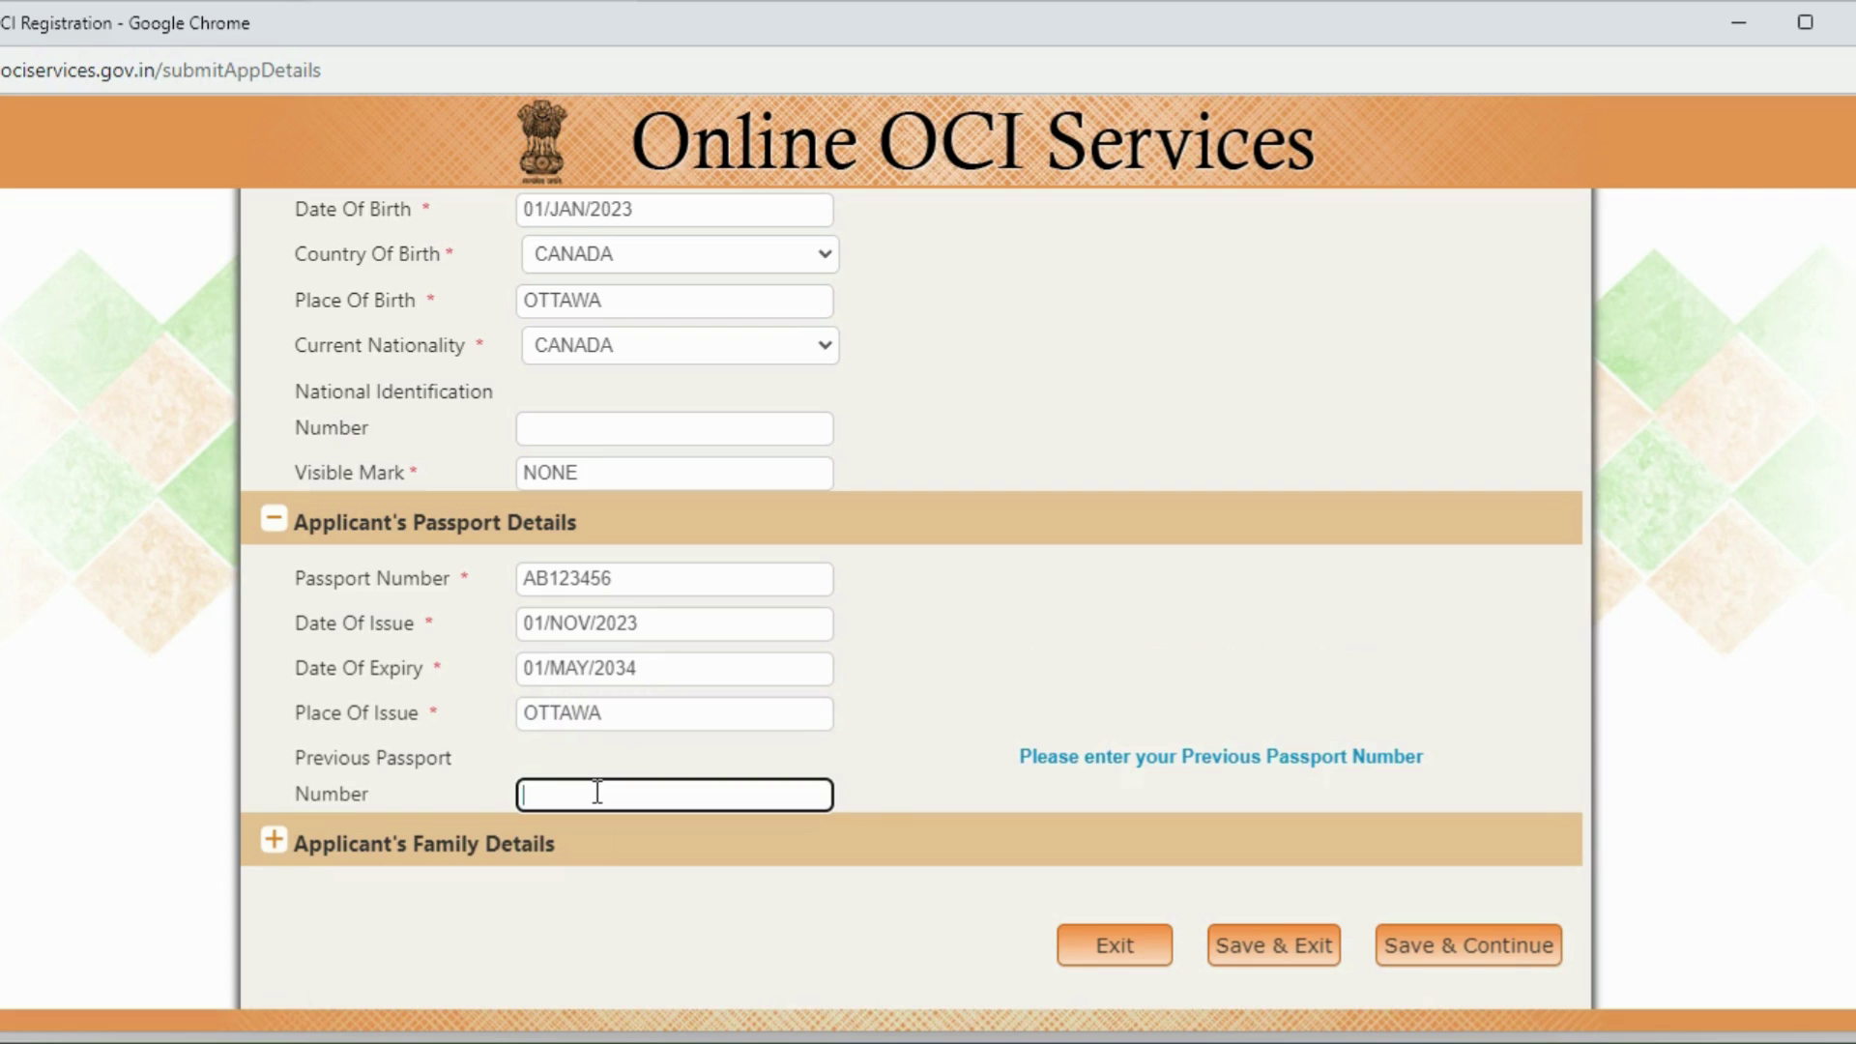
{"action": "left_click", "coordinate": [274, 843]}
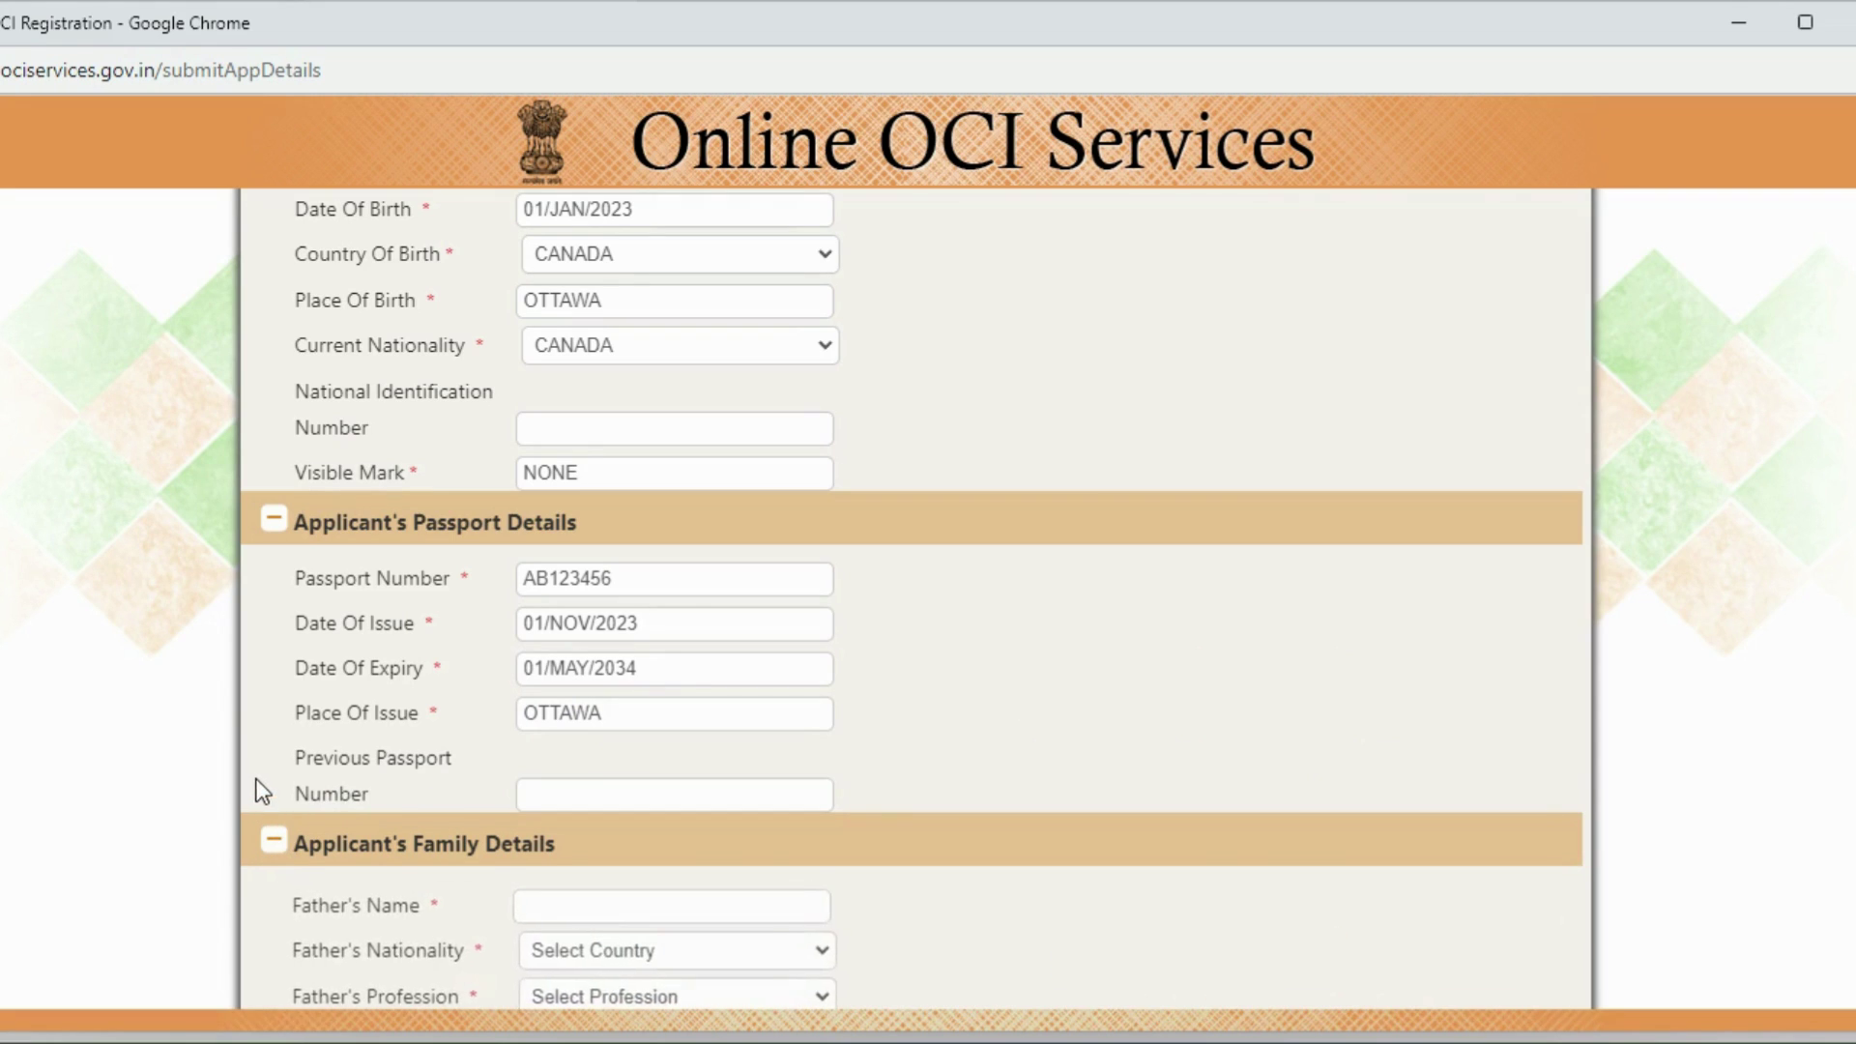
Step: Enter a placeholder father's name with CANADA nationality and ARTISTE profession
{"action": "scroll", "coordinate": [251, 768], "scroll_direction": "down", "scroll_amount": 5}
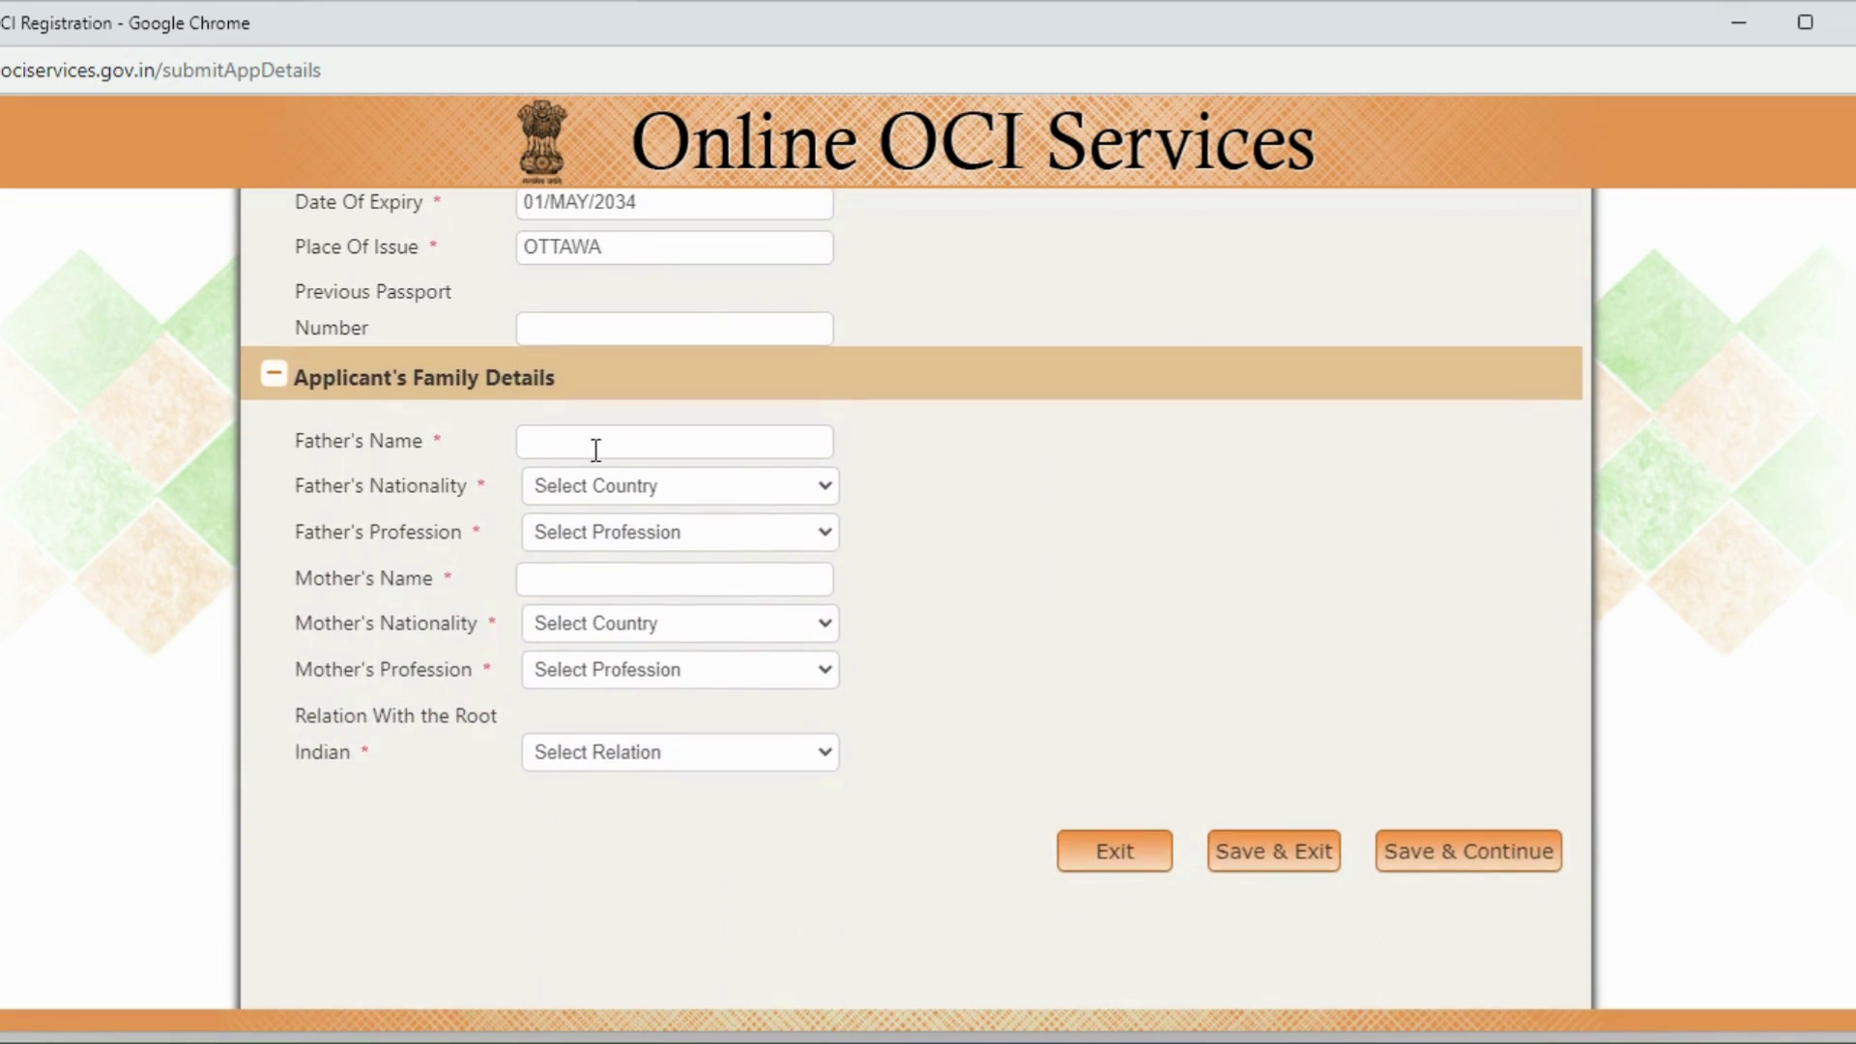
{"action": "left_click", "coordinate": [600, 451]}
{"action": "type", "text": "TRFGYUJ"}
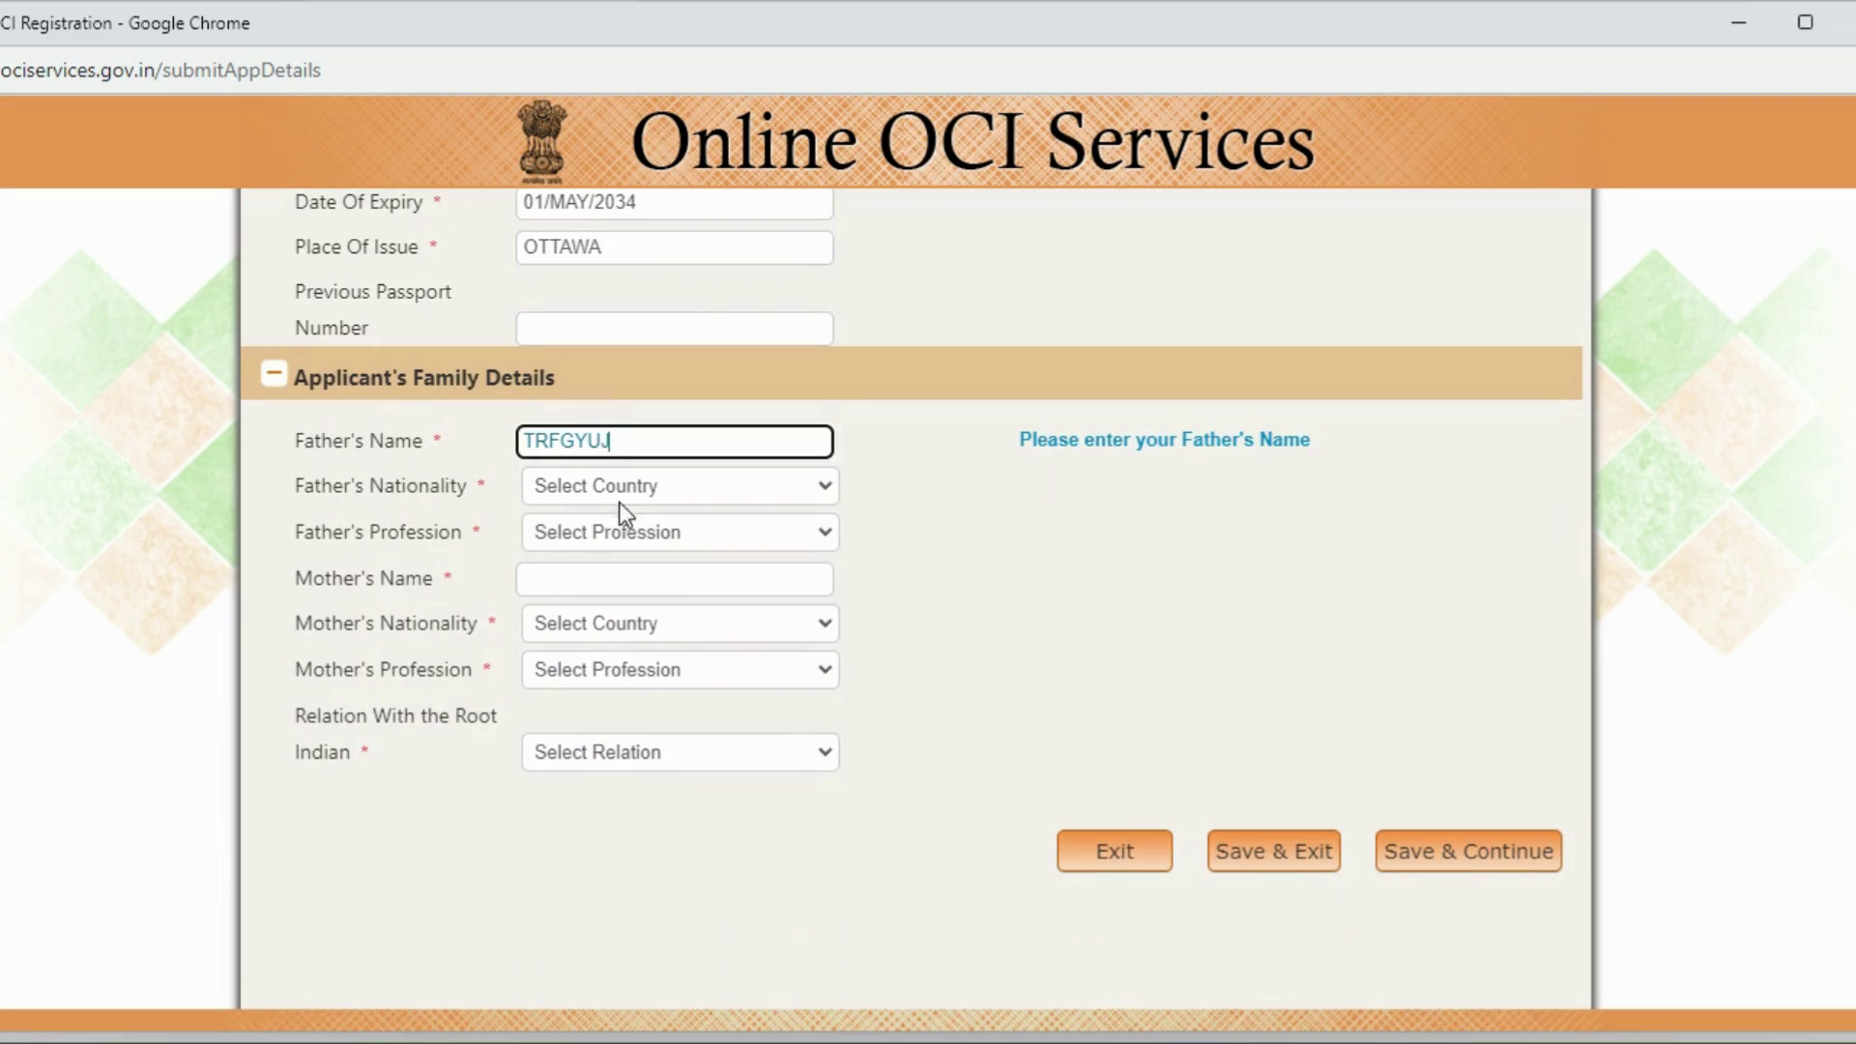
{"action": "left_click", "coordinate": [623, 491]}
{"action": "type", "text": "came"}
{"action": "key", "text": "Down"}
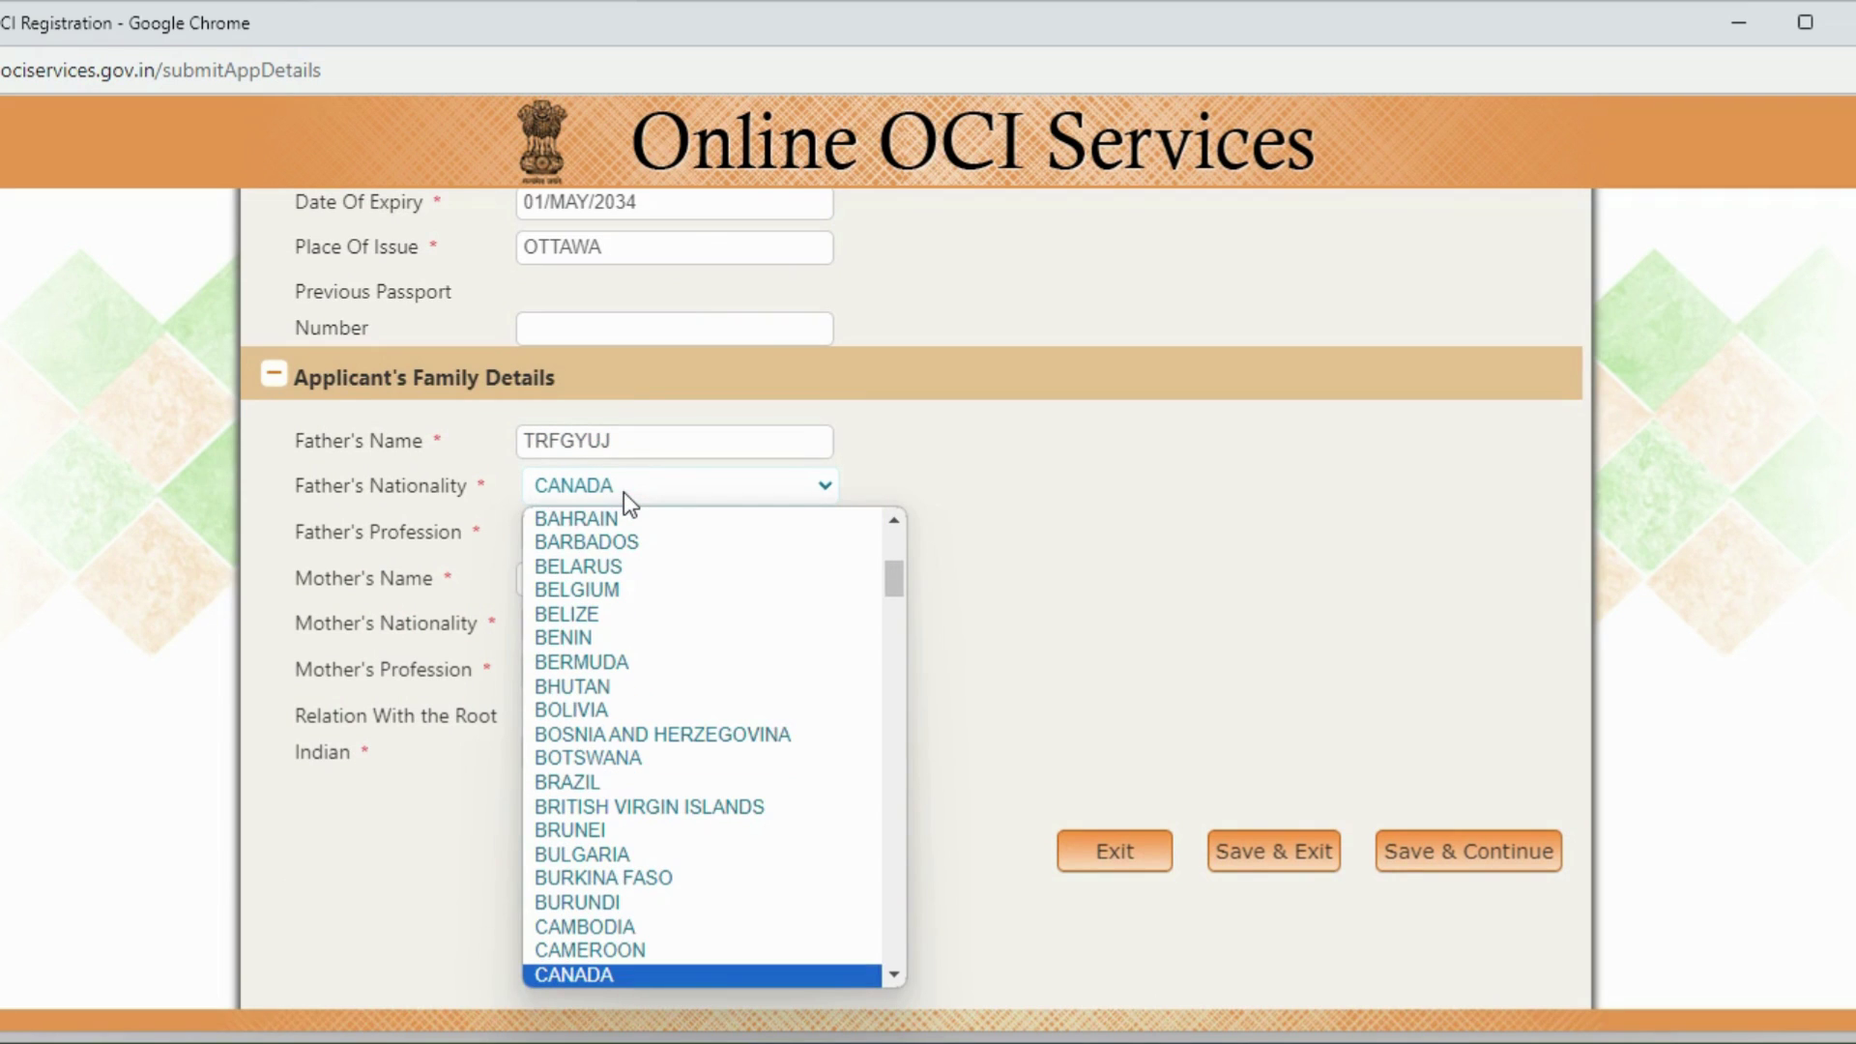
{"action": "key", "text": "Return"}
{"action": "left_click", "coordinate": [594, 528]}
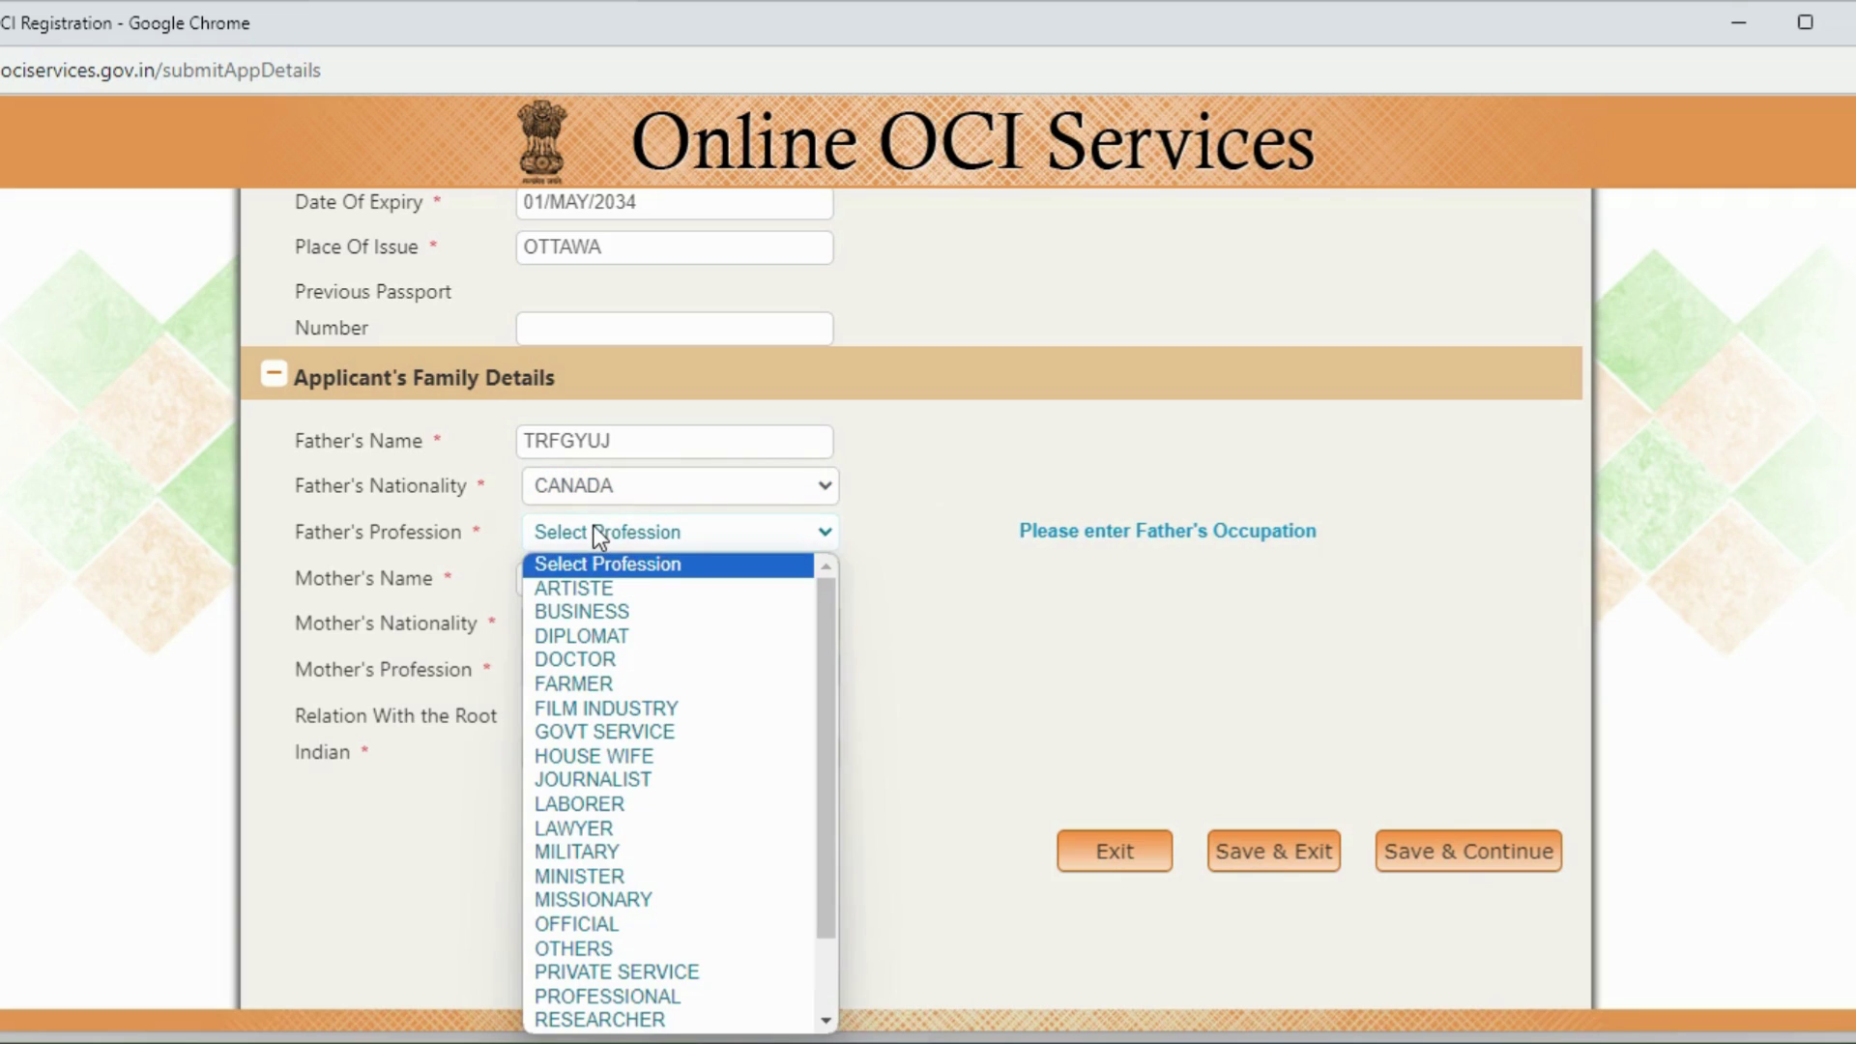
{"action": "left_click", "coordinate": [586, 589]}
Step: Enter a placeholder mother's name with CANADA nationality and ARTISTE profession
{"action": "left_click", "coordinate": [578, 577]}
{"action": "type", "text": "RTFGYUJ"}
{"action": "left_click", "coordinate": [583, 624]}
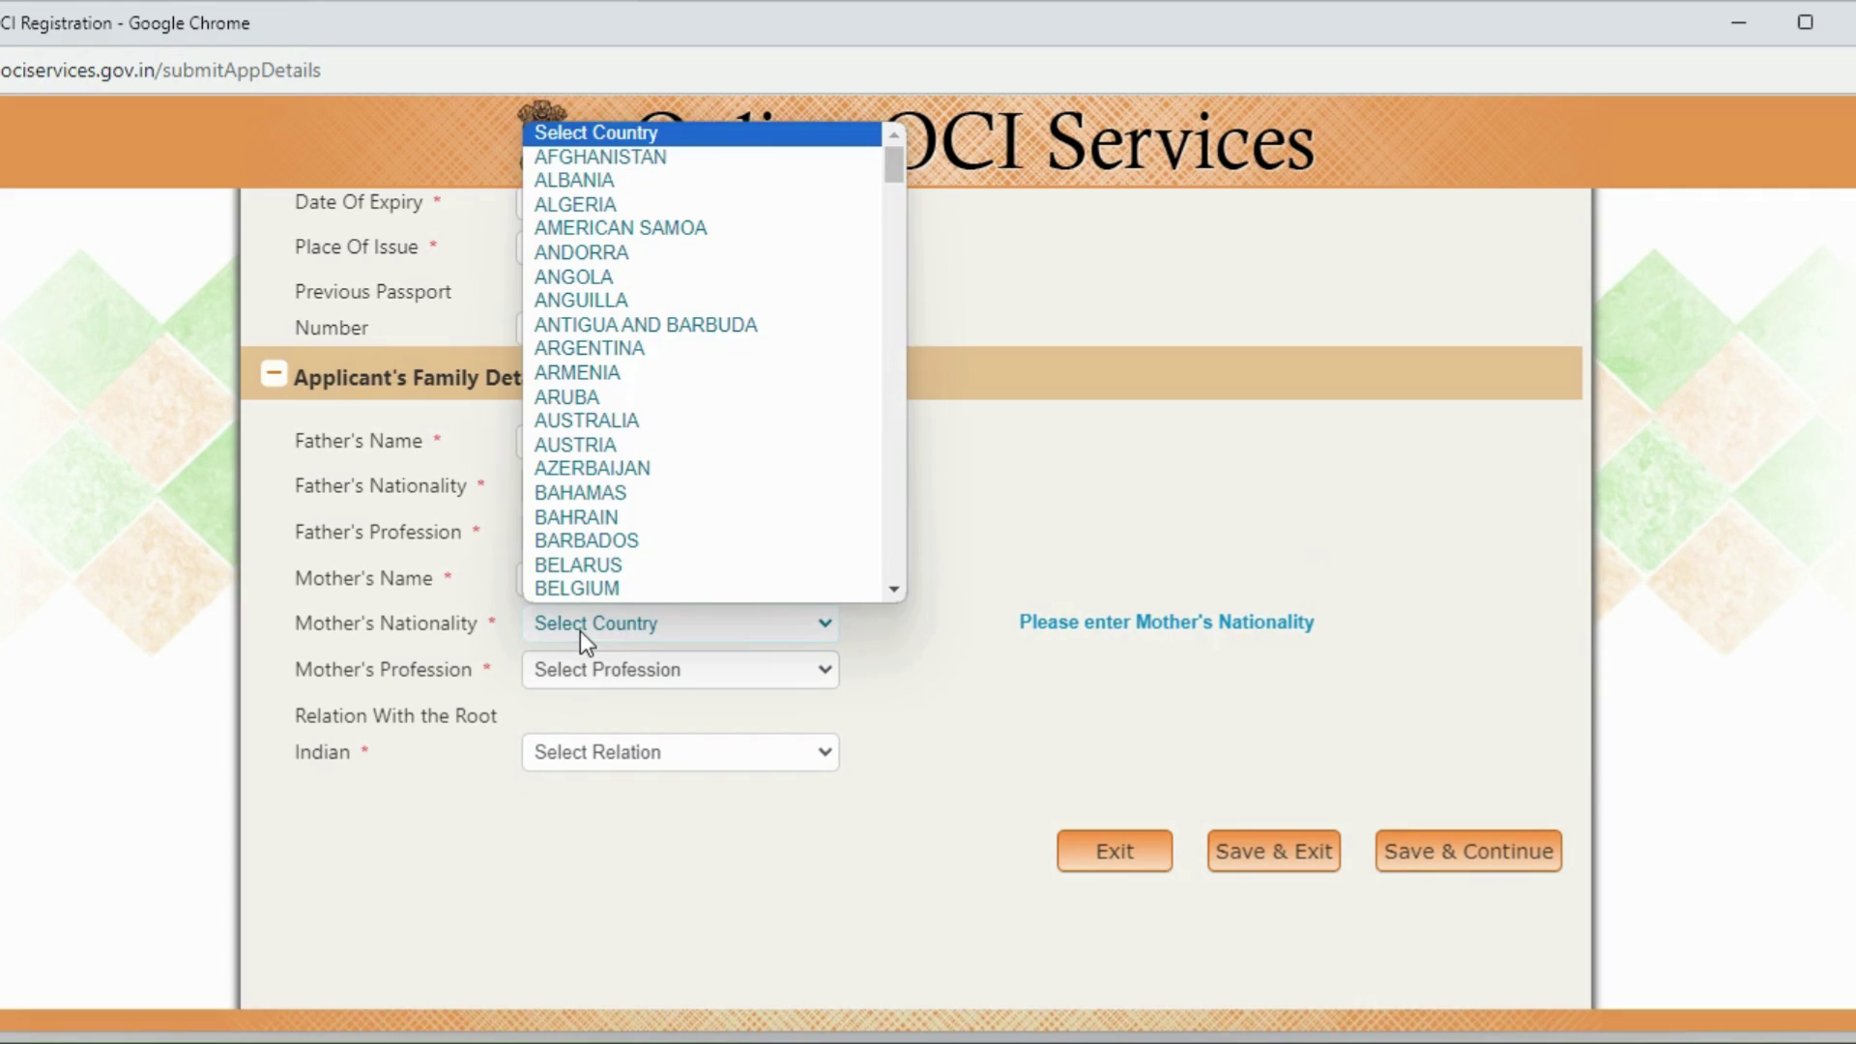
{"action": "key", "text": "c"}
{"action": "key", "text": "c"}
{"action": "key", "text": "c"}
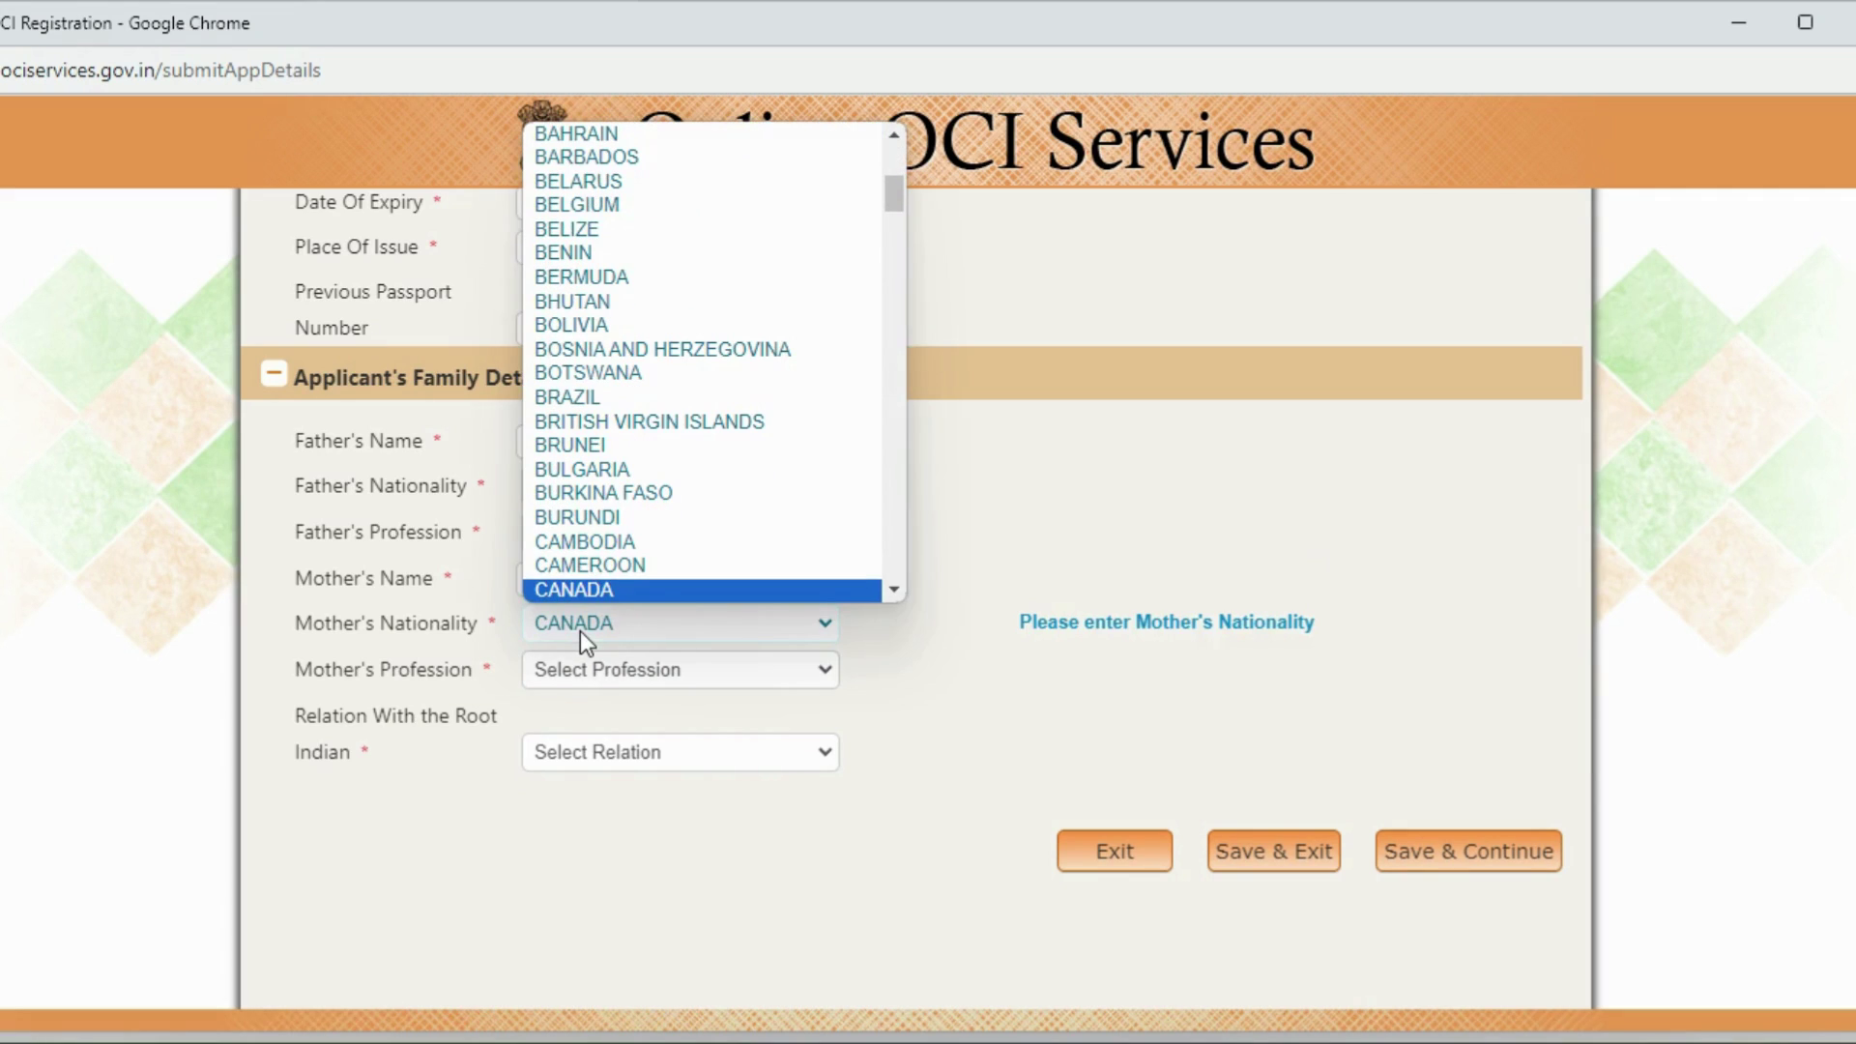
{"action": "key", "text": "Return"}
{"action": "left_click", "coordinate": [572, 669]}
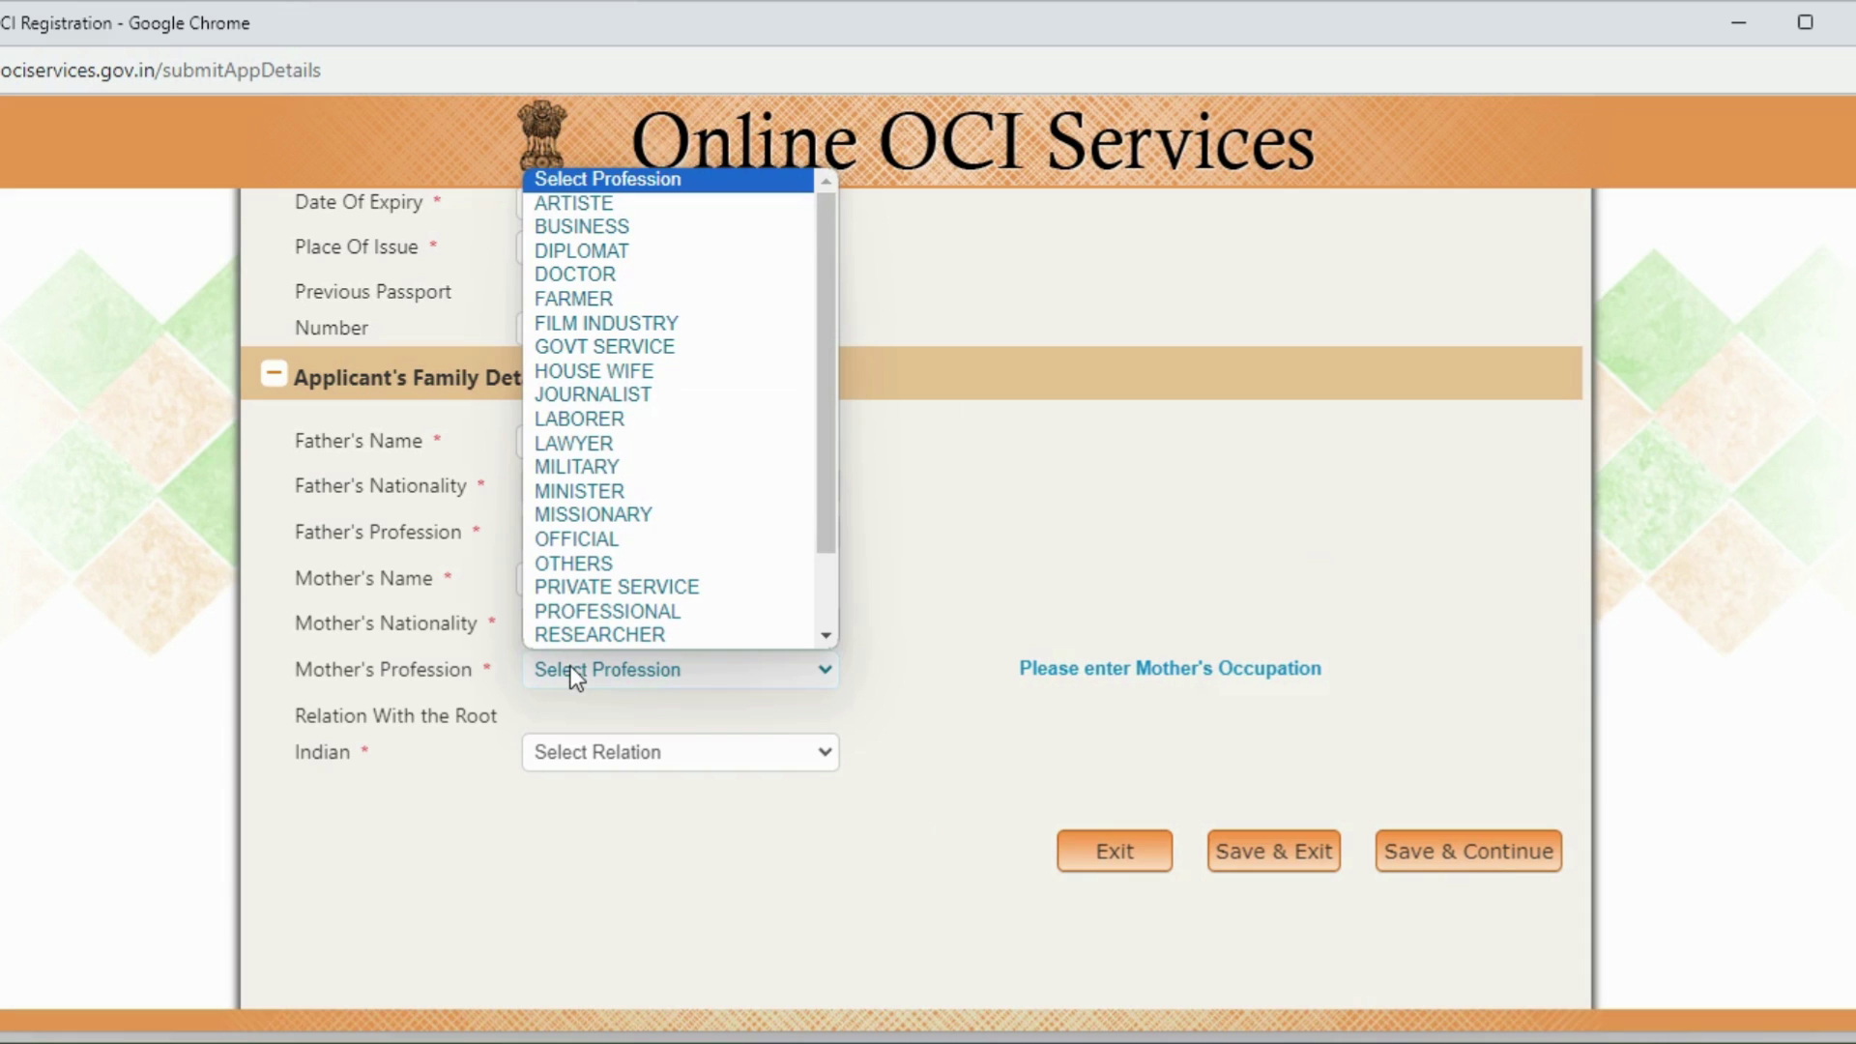
{"action": "left_click", "coordinate": [584, 207]}
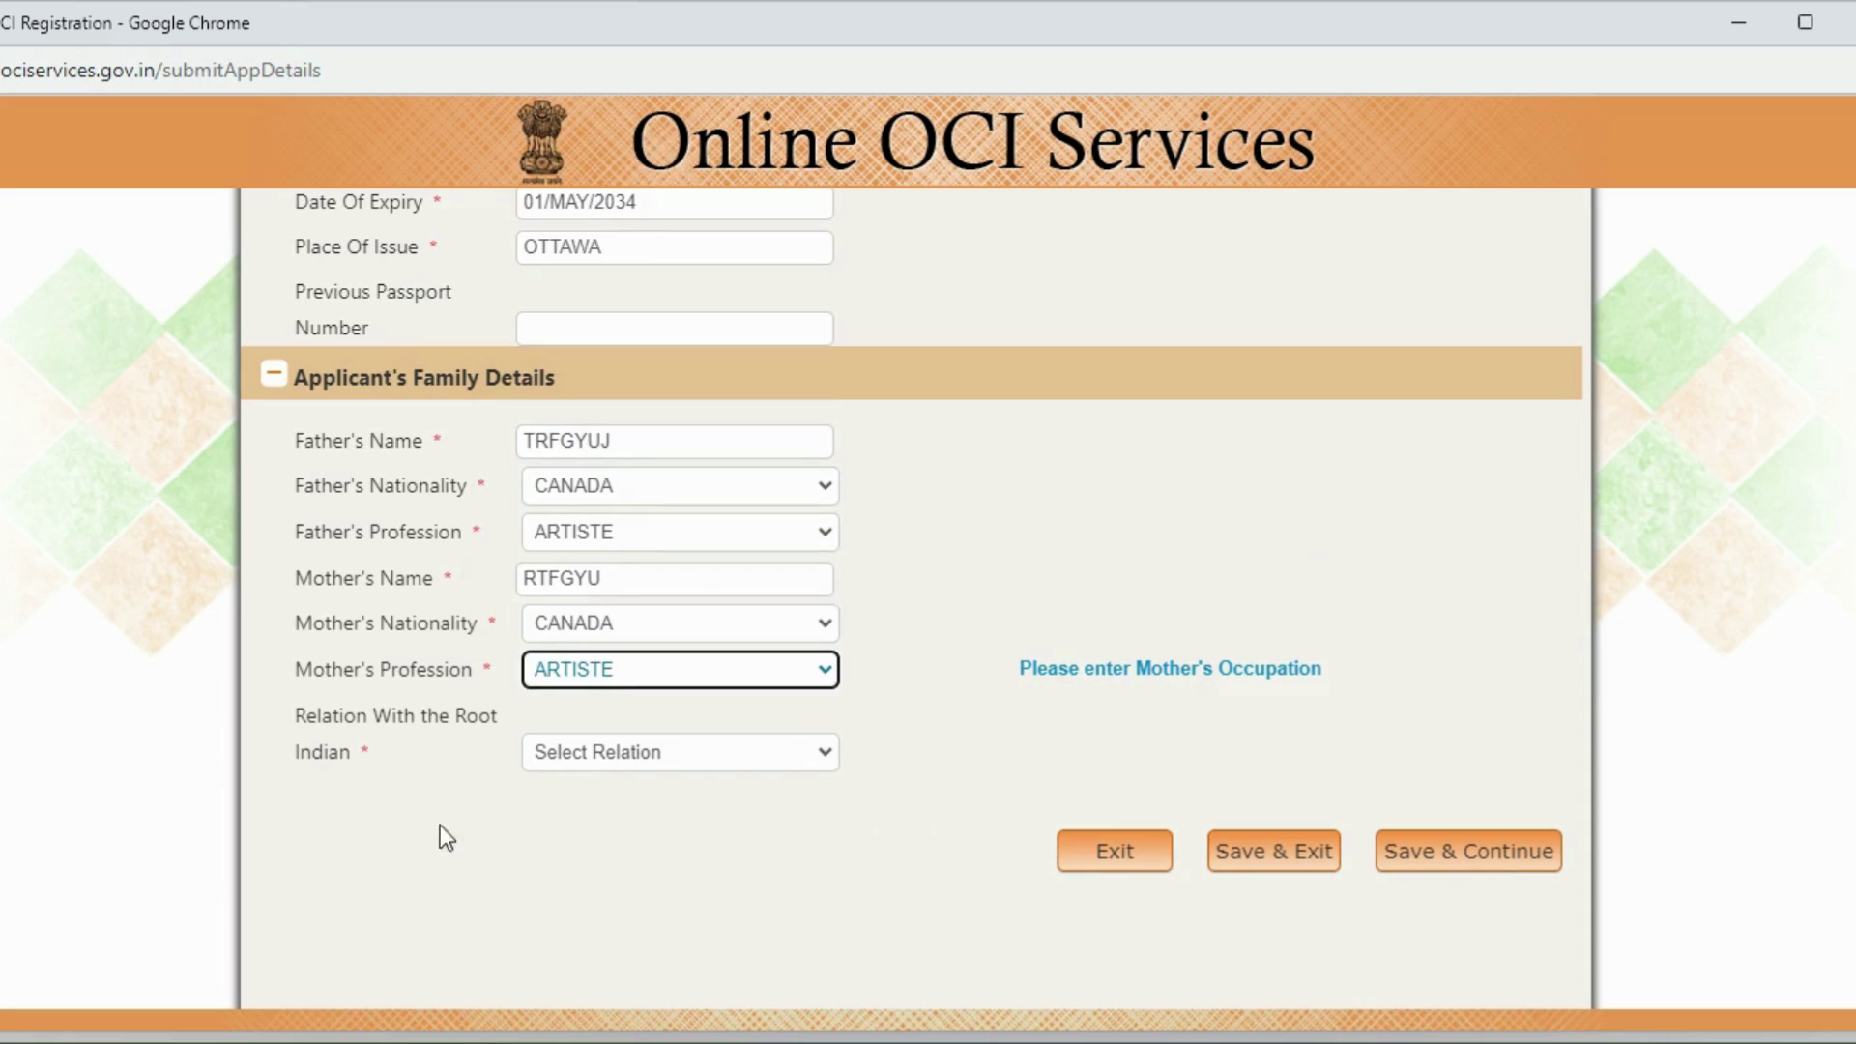
Step: Set the root Indian relation to GRAND FATHER, enter his name, and Save & Continue
{"action": "left_click", "coordinate": [664, 754]}
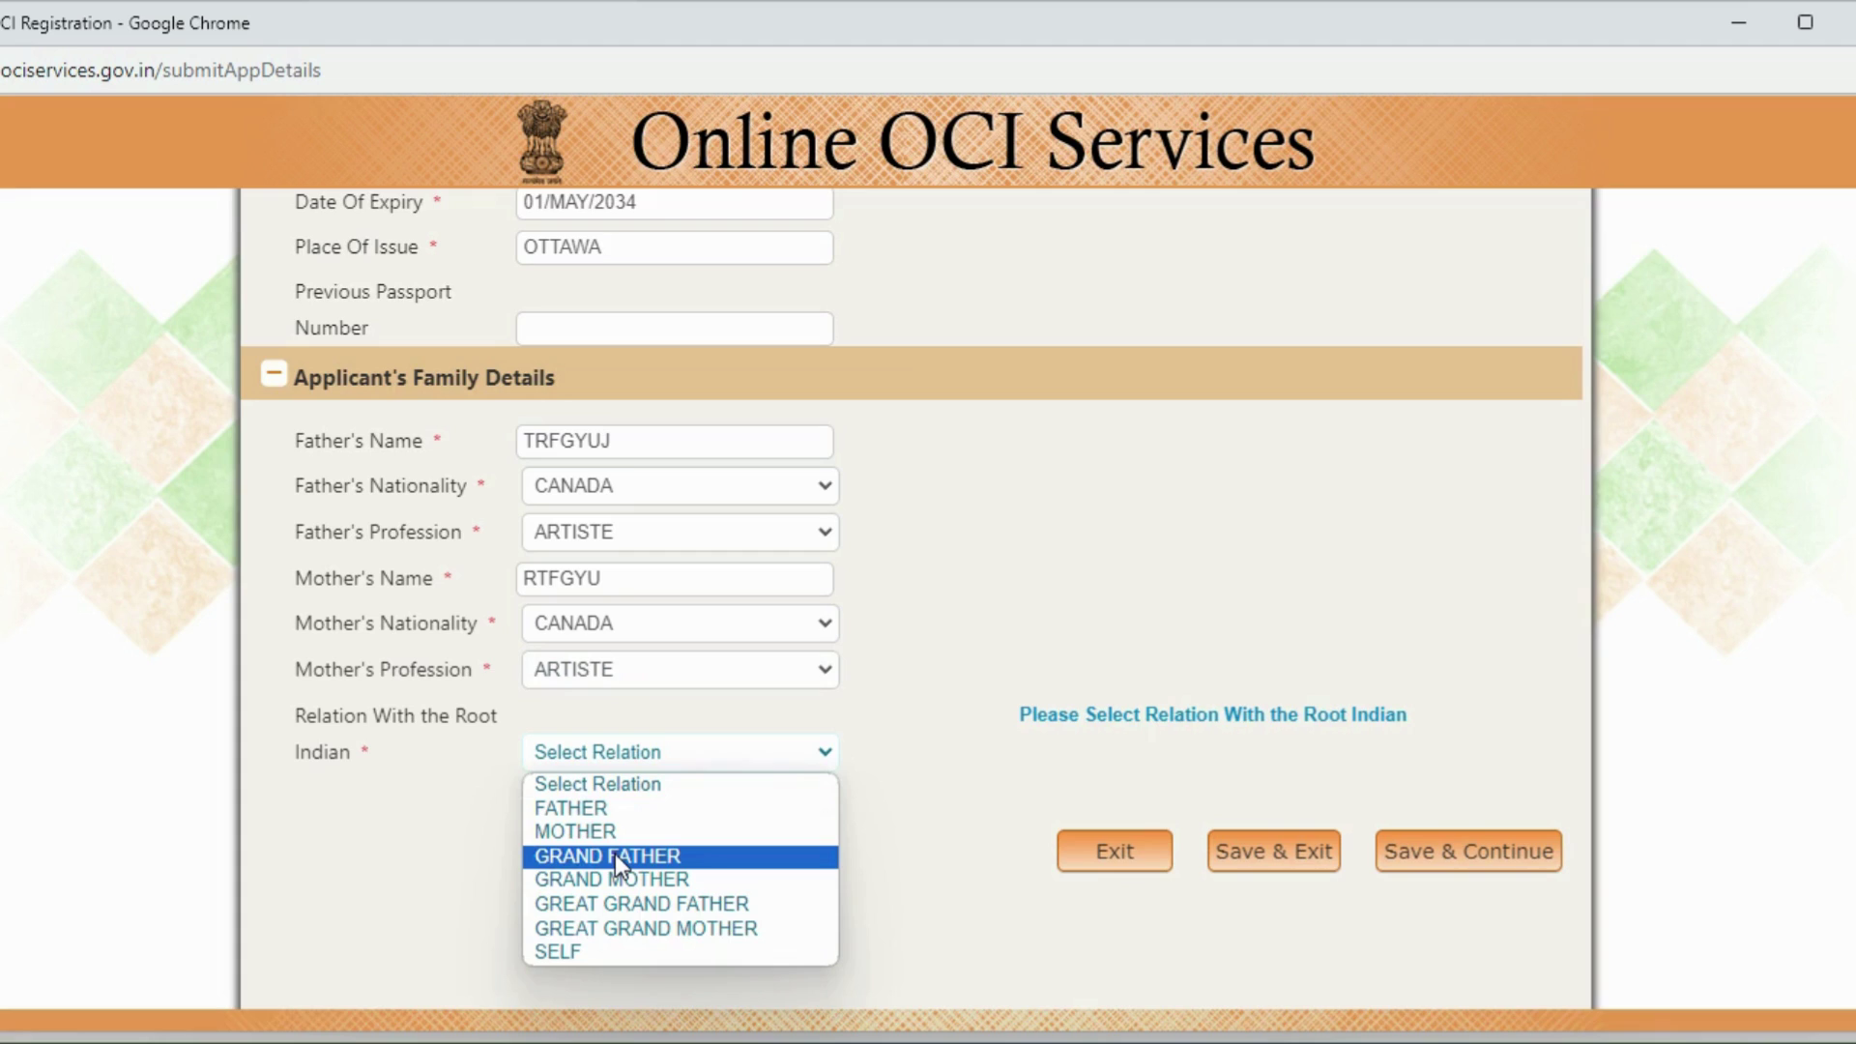
{"action": "left_click", "coordinate": [615, 855]}
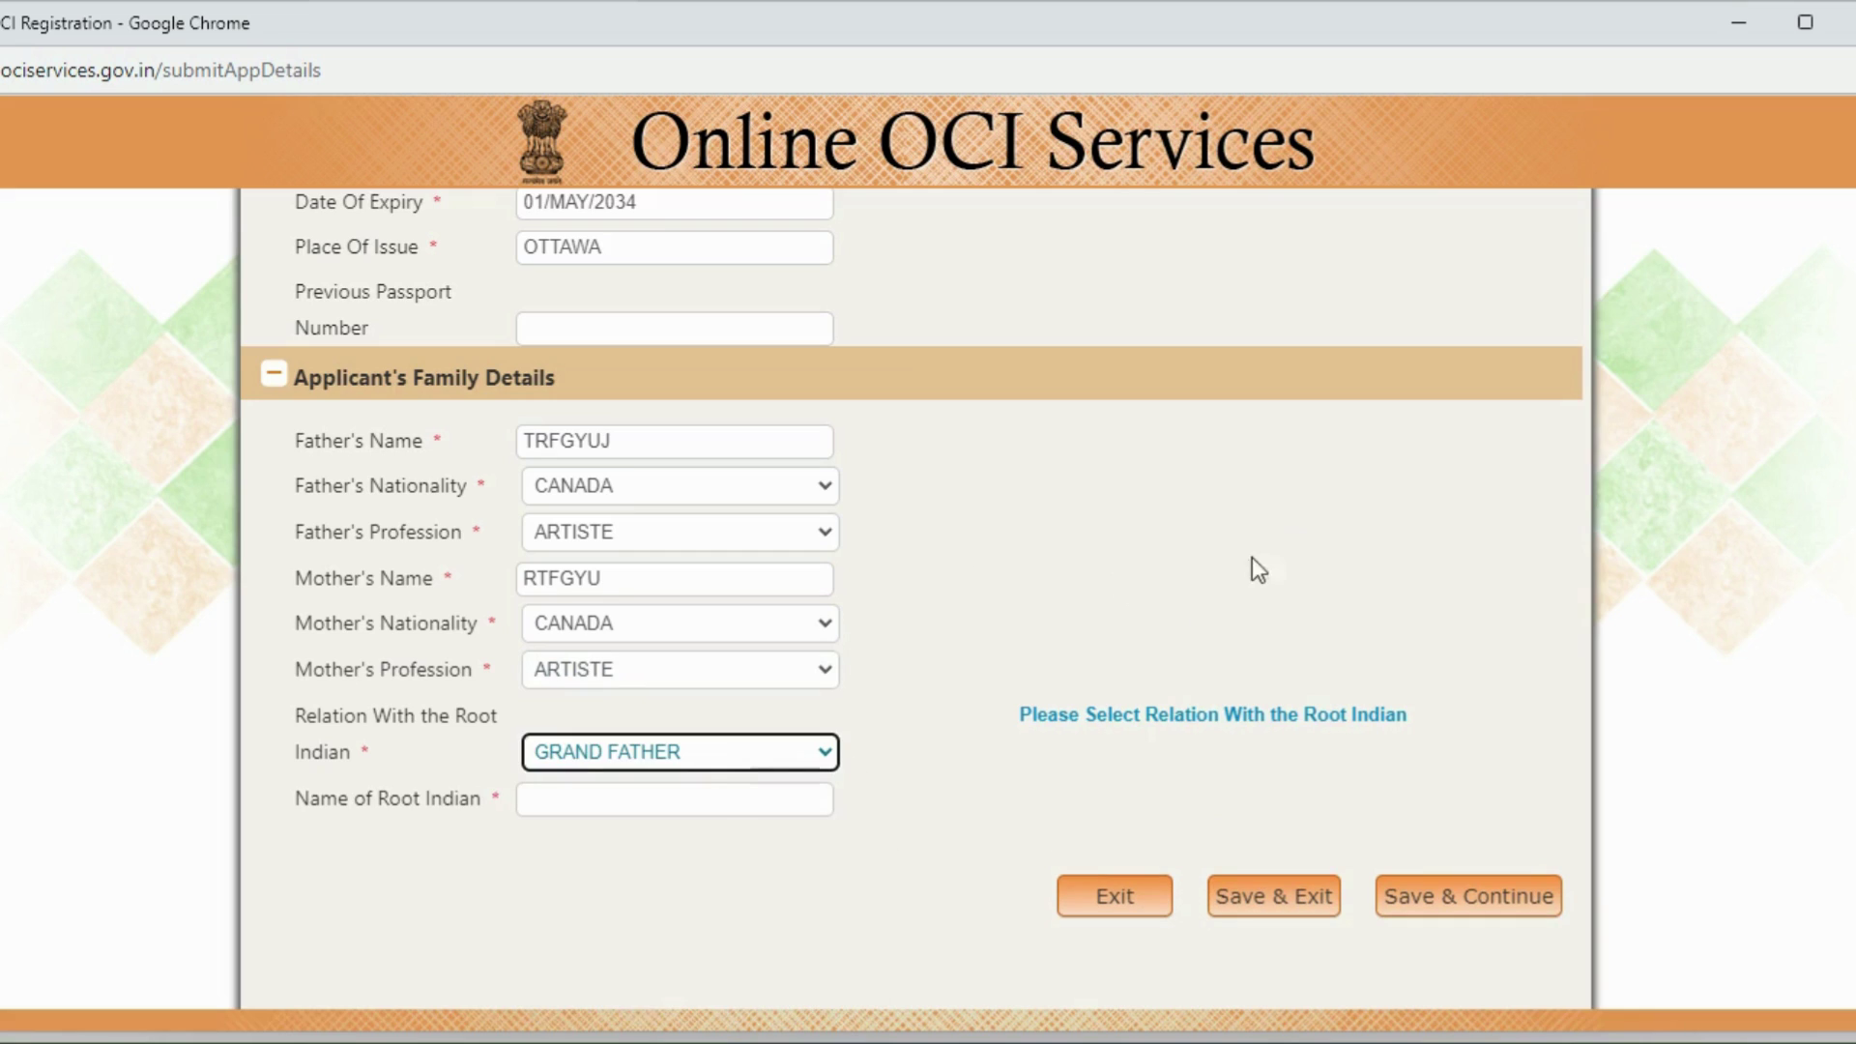
{"action": "left_click", "coordinate": [586, 799]}
{"action": "type", "text": "DRFGUJ"}
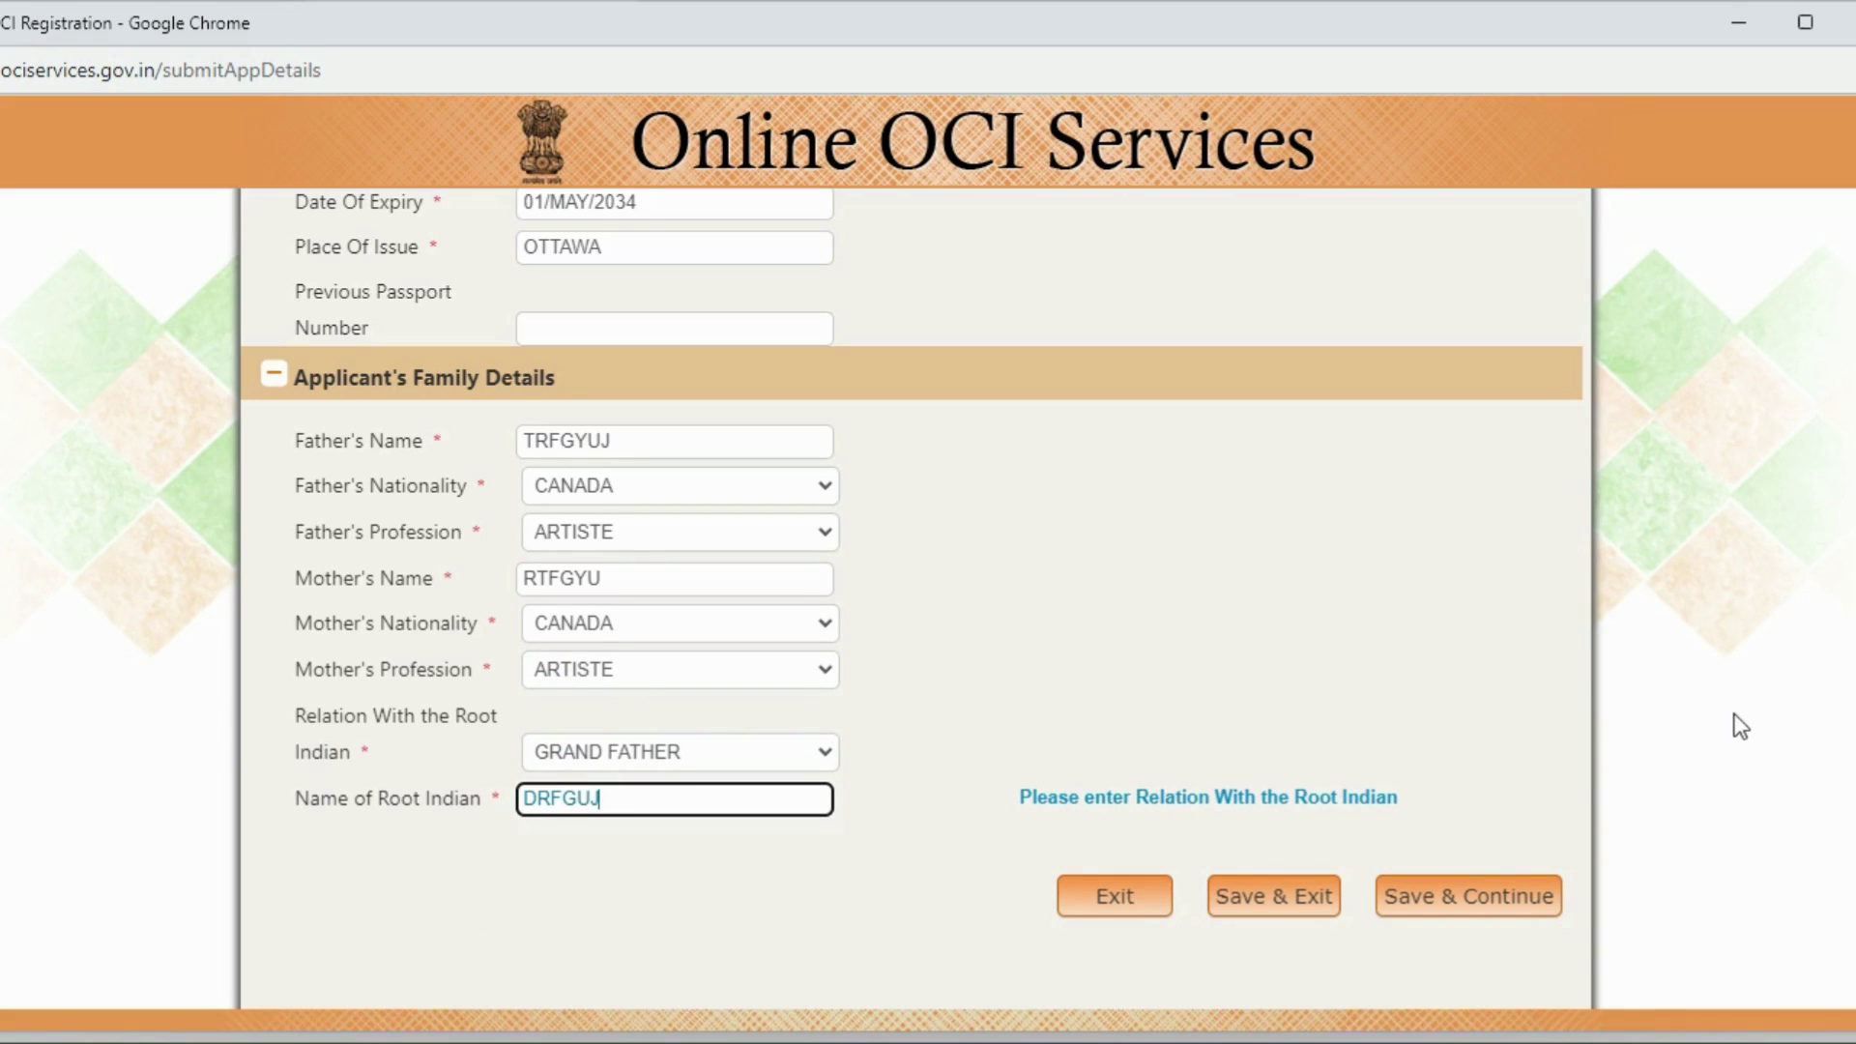
{"action": "left_click", "coordinate": [1497, 891]}
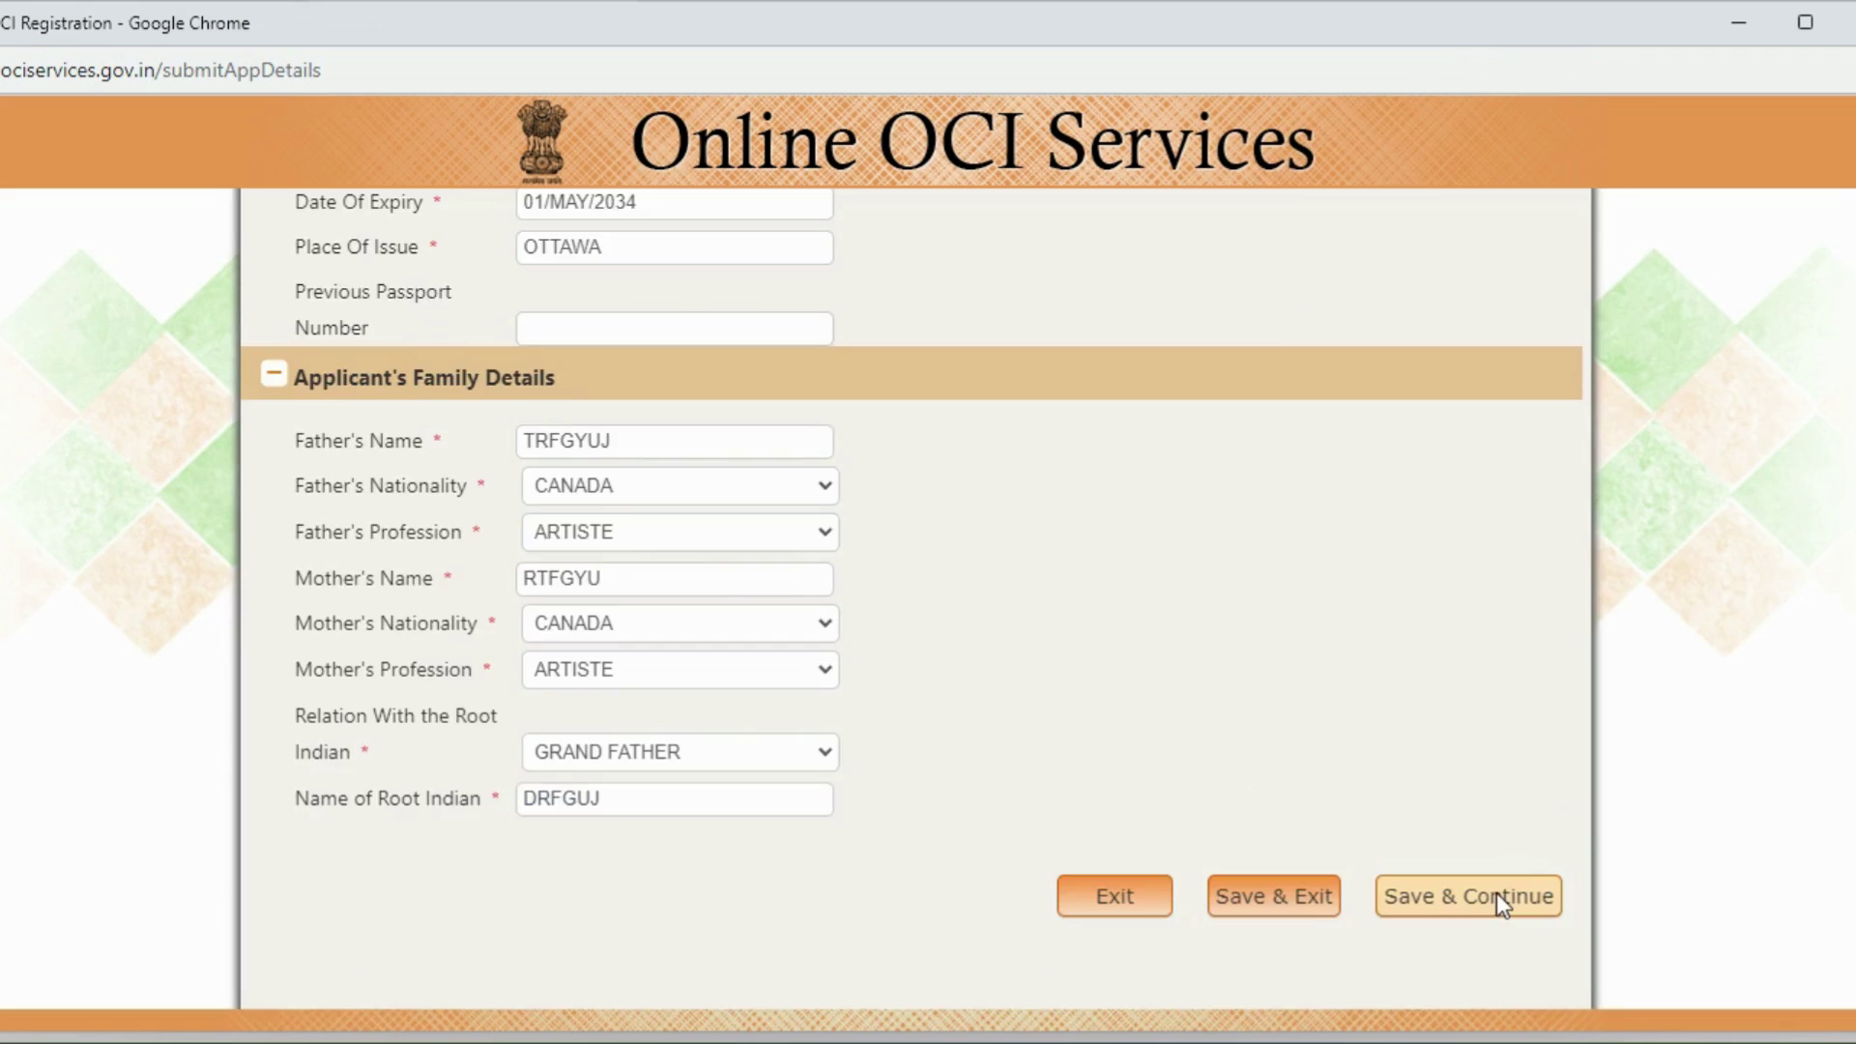
Step: Fill in the present address line and the zip code on Page-II
{"action": "left_click", "coordinate": [1496, 897]}
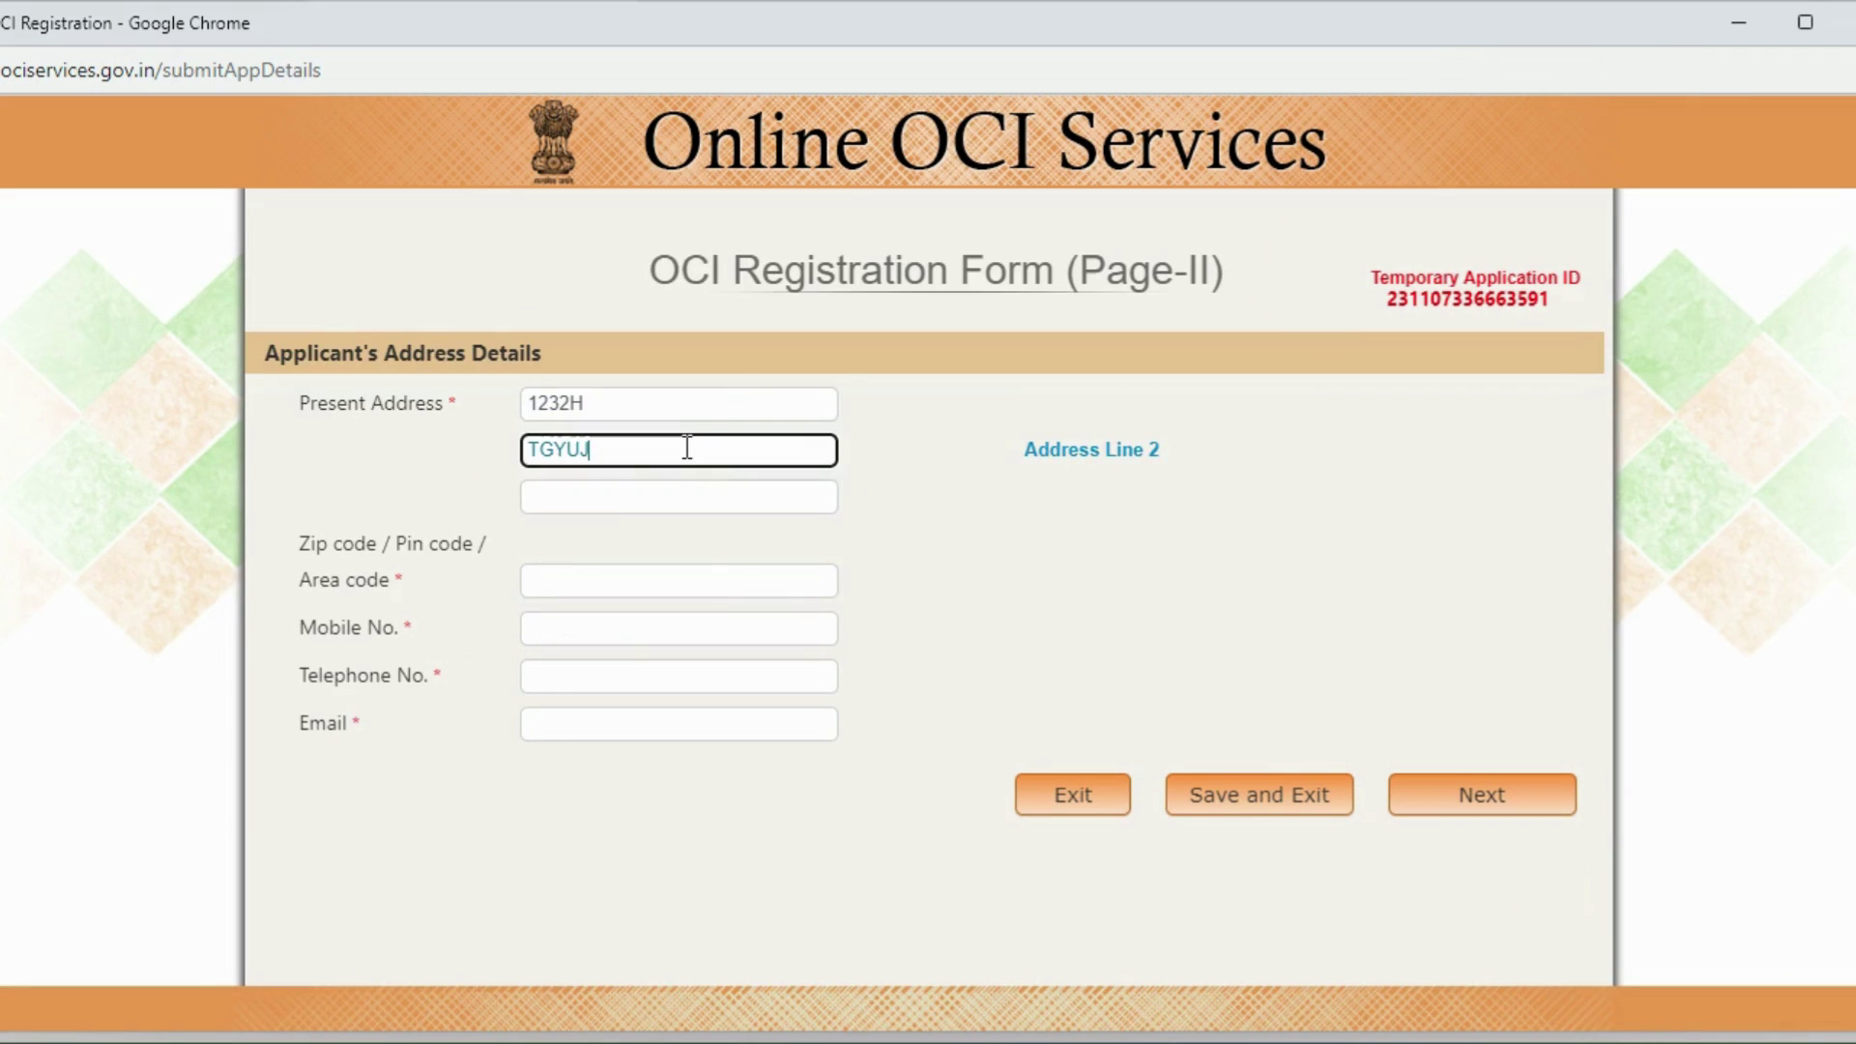
{"action": "left_click", "coordinate": [651, 493]}
{"action": "type", "text": "GUJ"}
{"action": "left_click", "coordinate": [595, 578]}
{"action": "type", "text": "K1VKUD"}
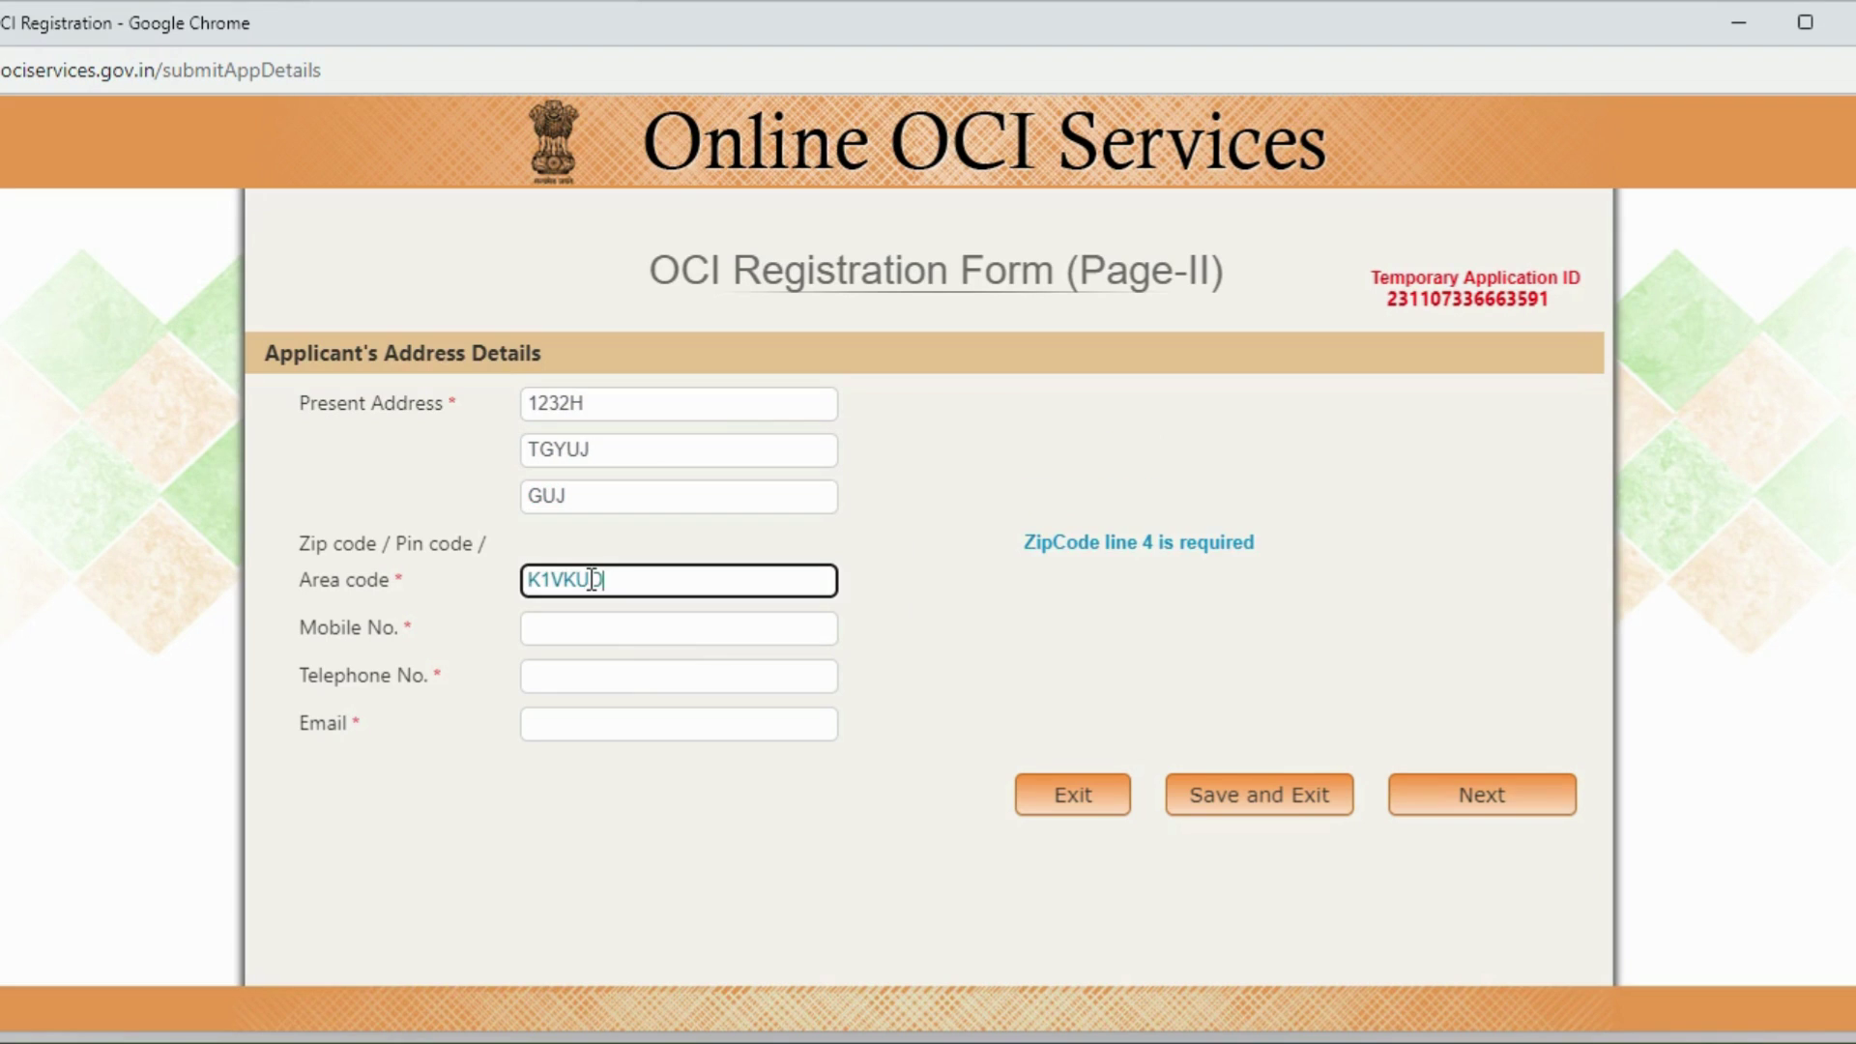
Step: Enter the mobile, telephone and e-mail contacts, then go to Verify Information
{"action": "left_click", "coordinate": [541, 634]}
{"action": "type", "text": "12345678"}
{"action": "left_click", "coordinate": [546, 677]}
{"action": "type", "text": "12345678"}
{"action": "left_click", "coordinate": [552, 725]}
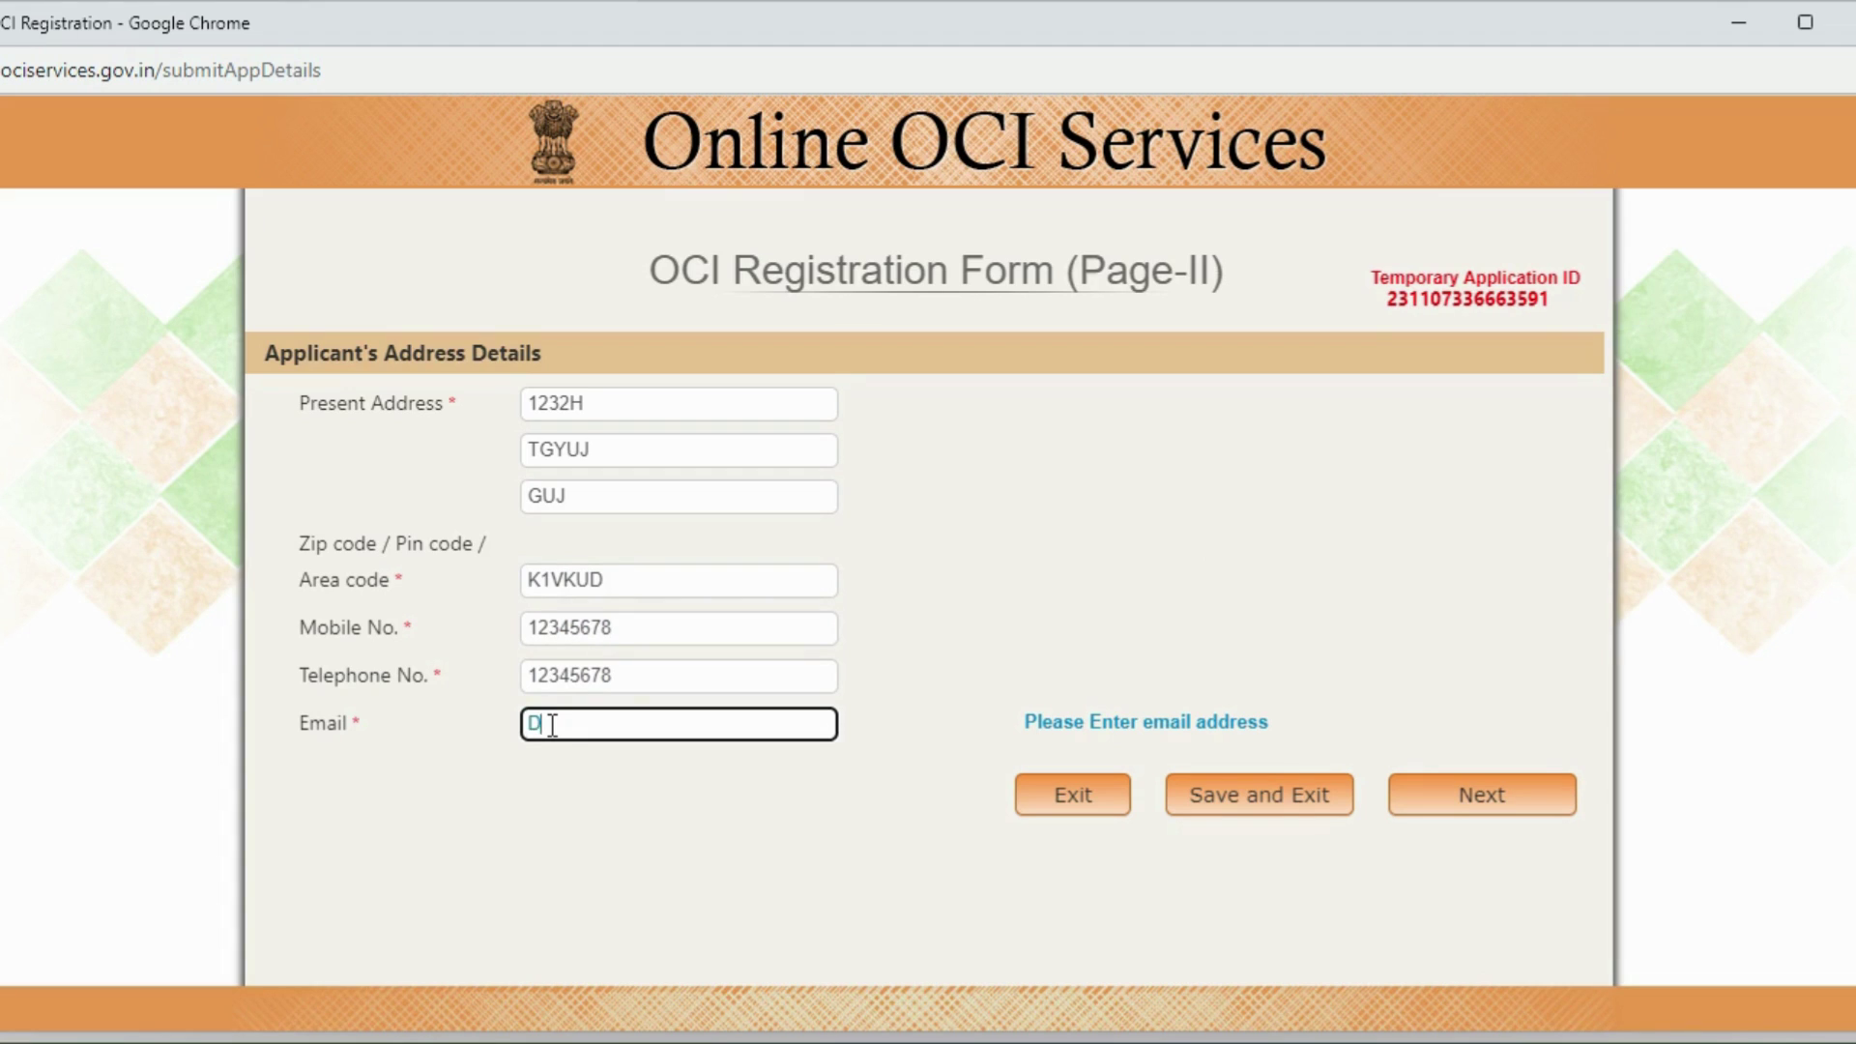
{"action": "left_click", "coordinate": [1463, 805]}
{"action": "left_click_drag", "start_coordinate": [1405, 288], "coordinate": [1539, 304]}
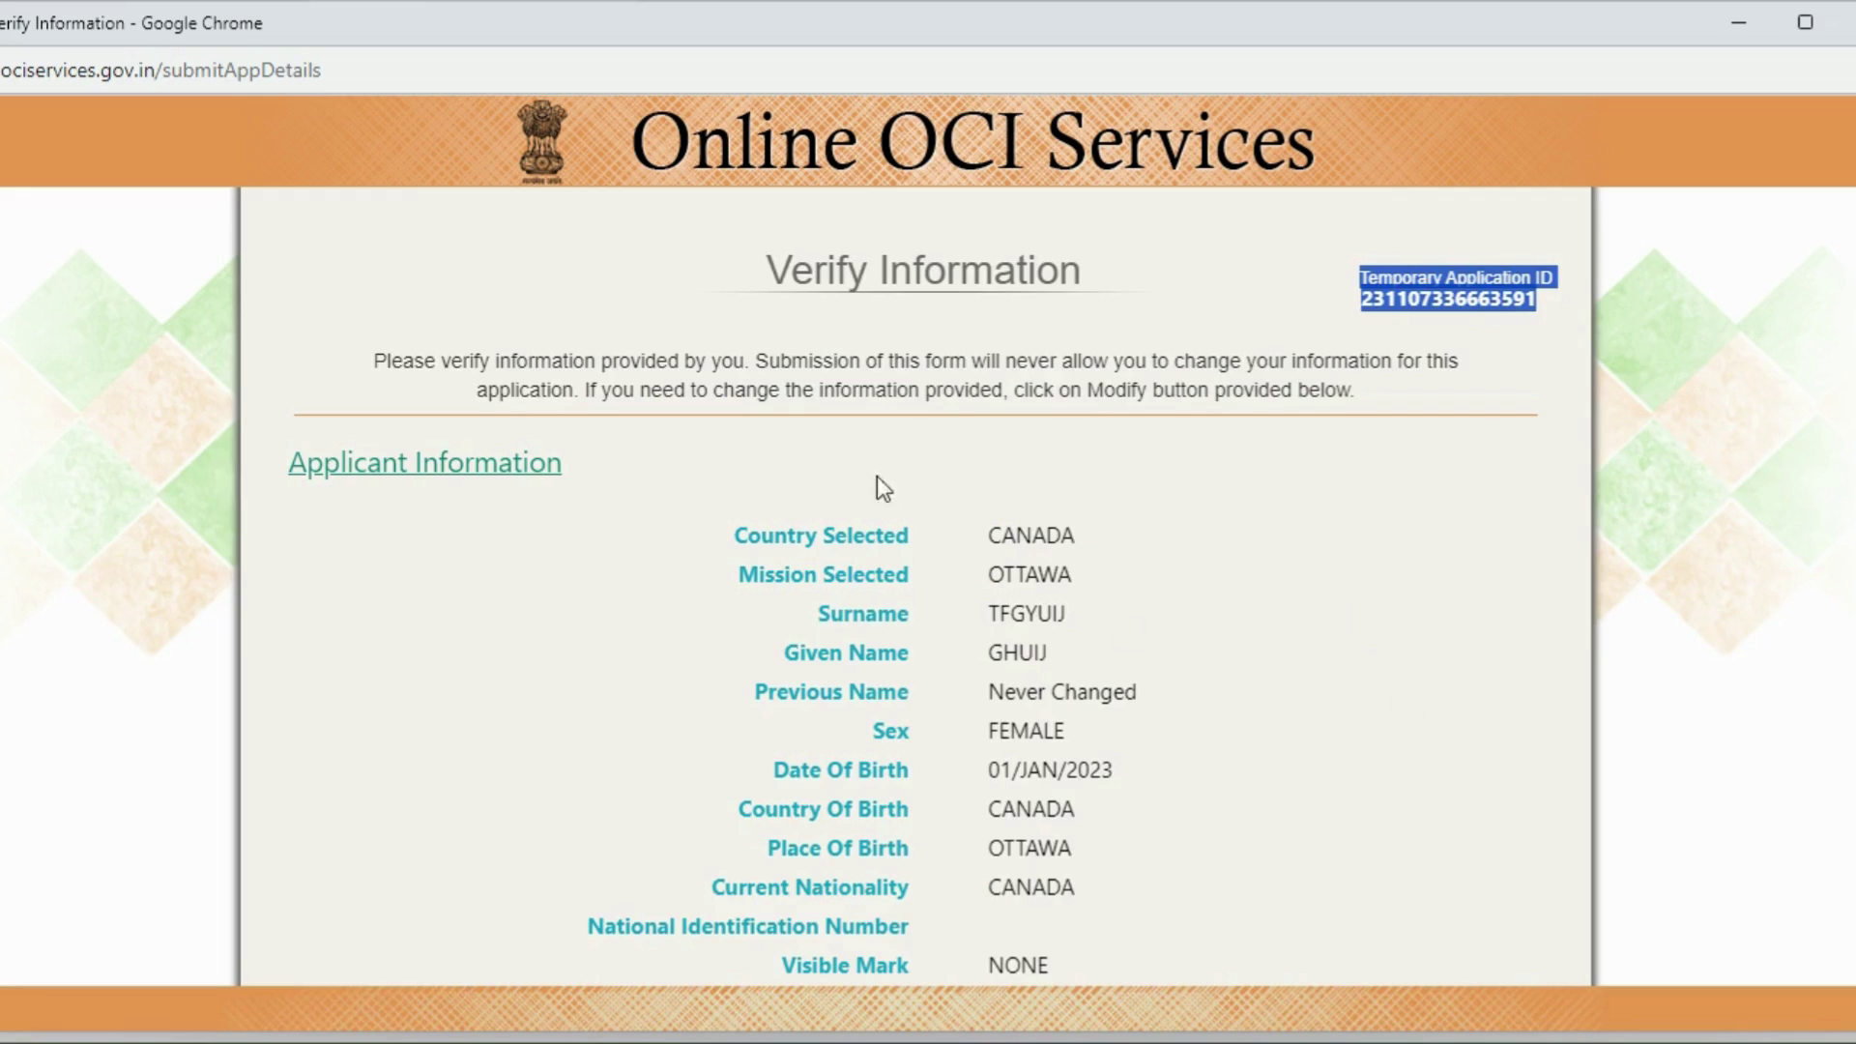
Step: Review the Verify Information summary and submit the Part-A application
{"action": "left_click", "coordinate": [841, 333]}
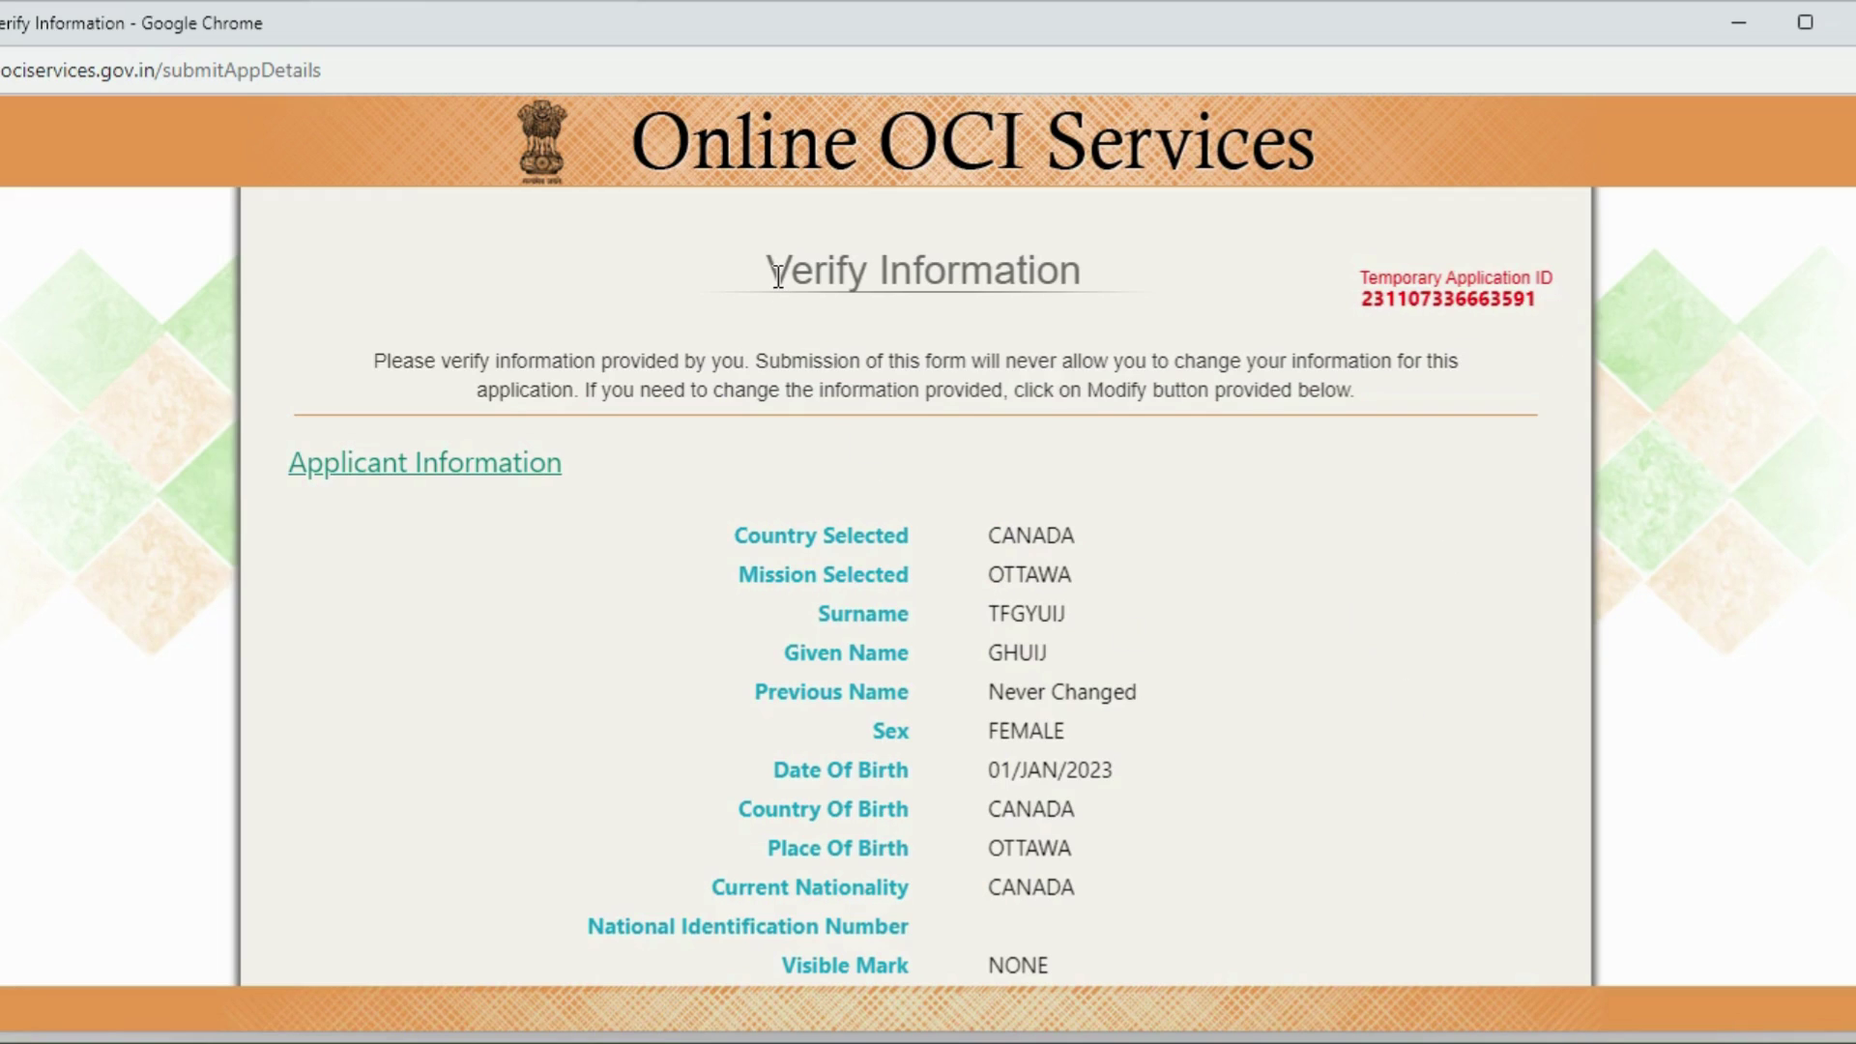
{"action": "left_click_drag", "start_coordinate": [777, 277], "coordinate": [1058, 275]}
{"action": "left_click", "coordinate": [1150, 458]}
{"action": "scroll", "coordinate": [914, 587], "scroll_direction": "down", "scroll_amount": 12}
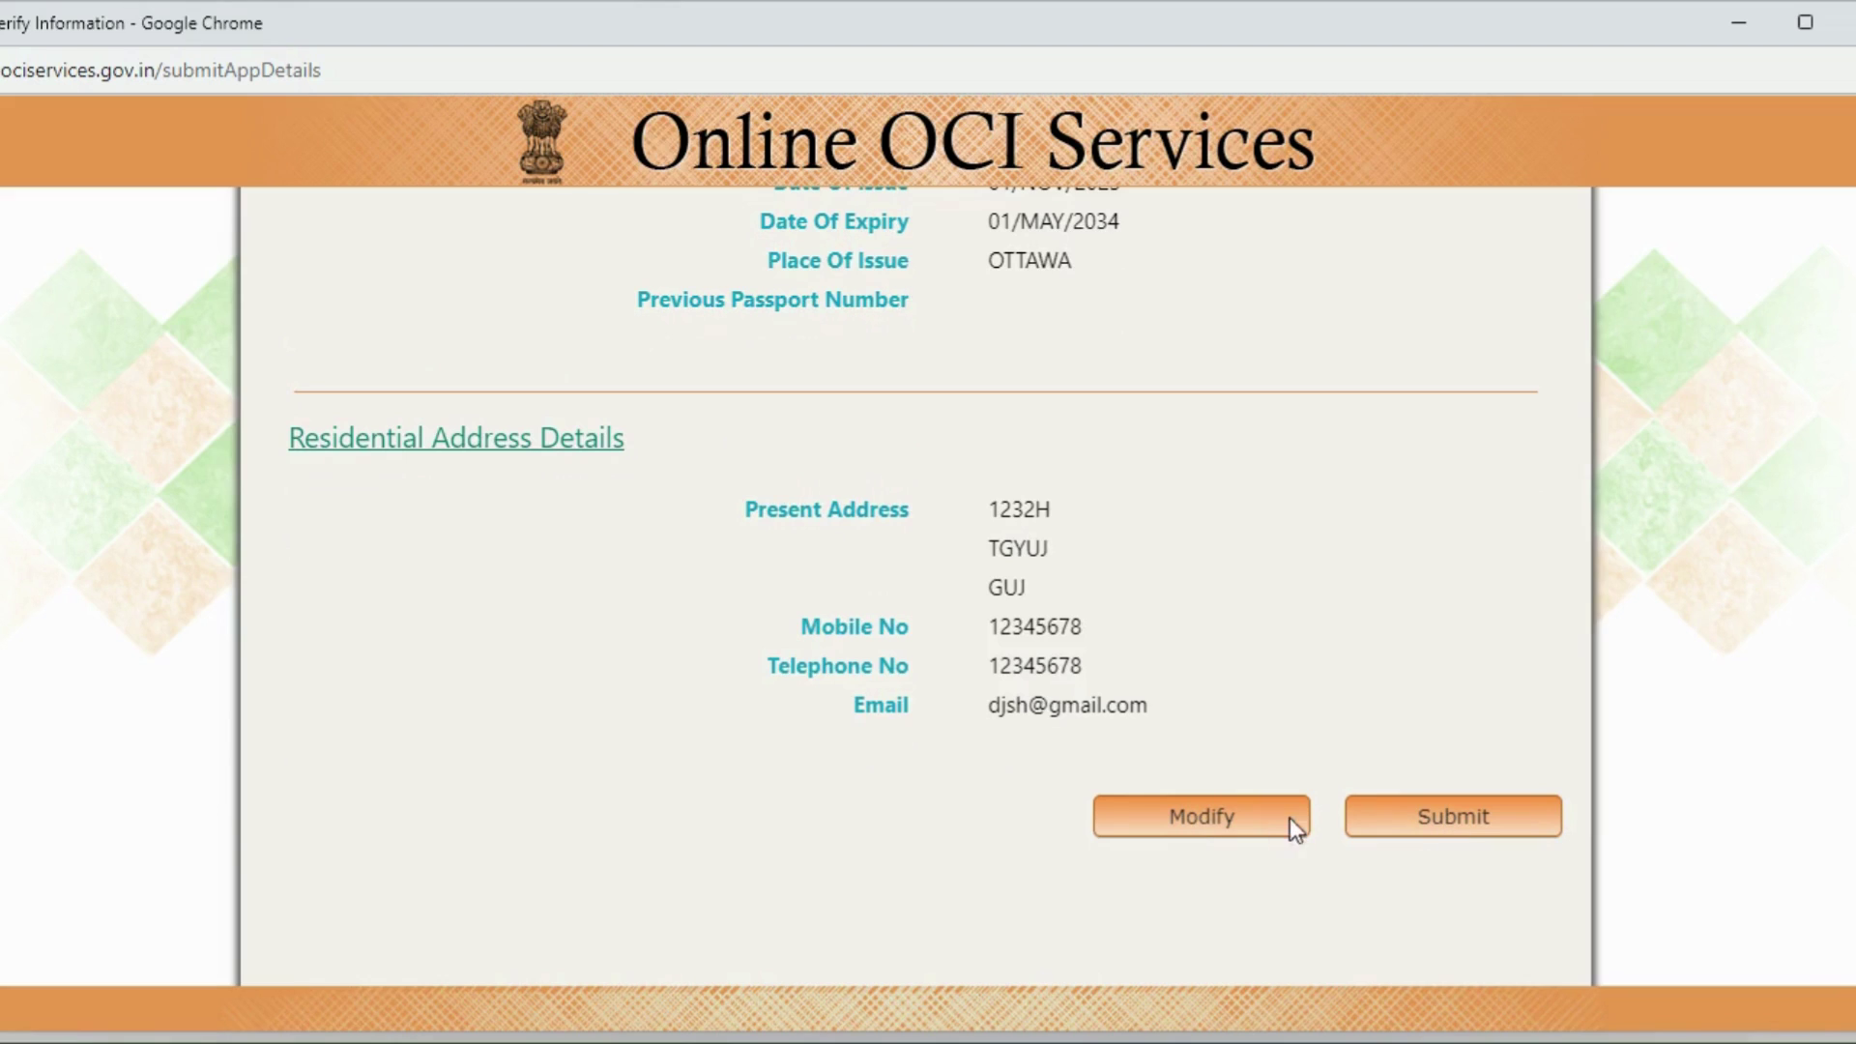
{"action": "left_click", "coordinate": [1419, 825]}
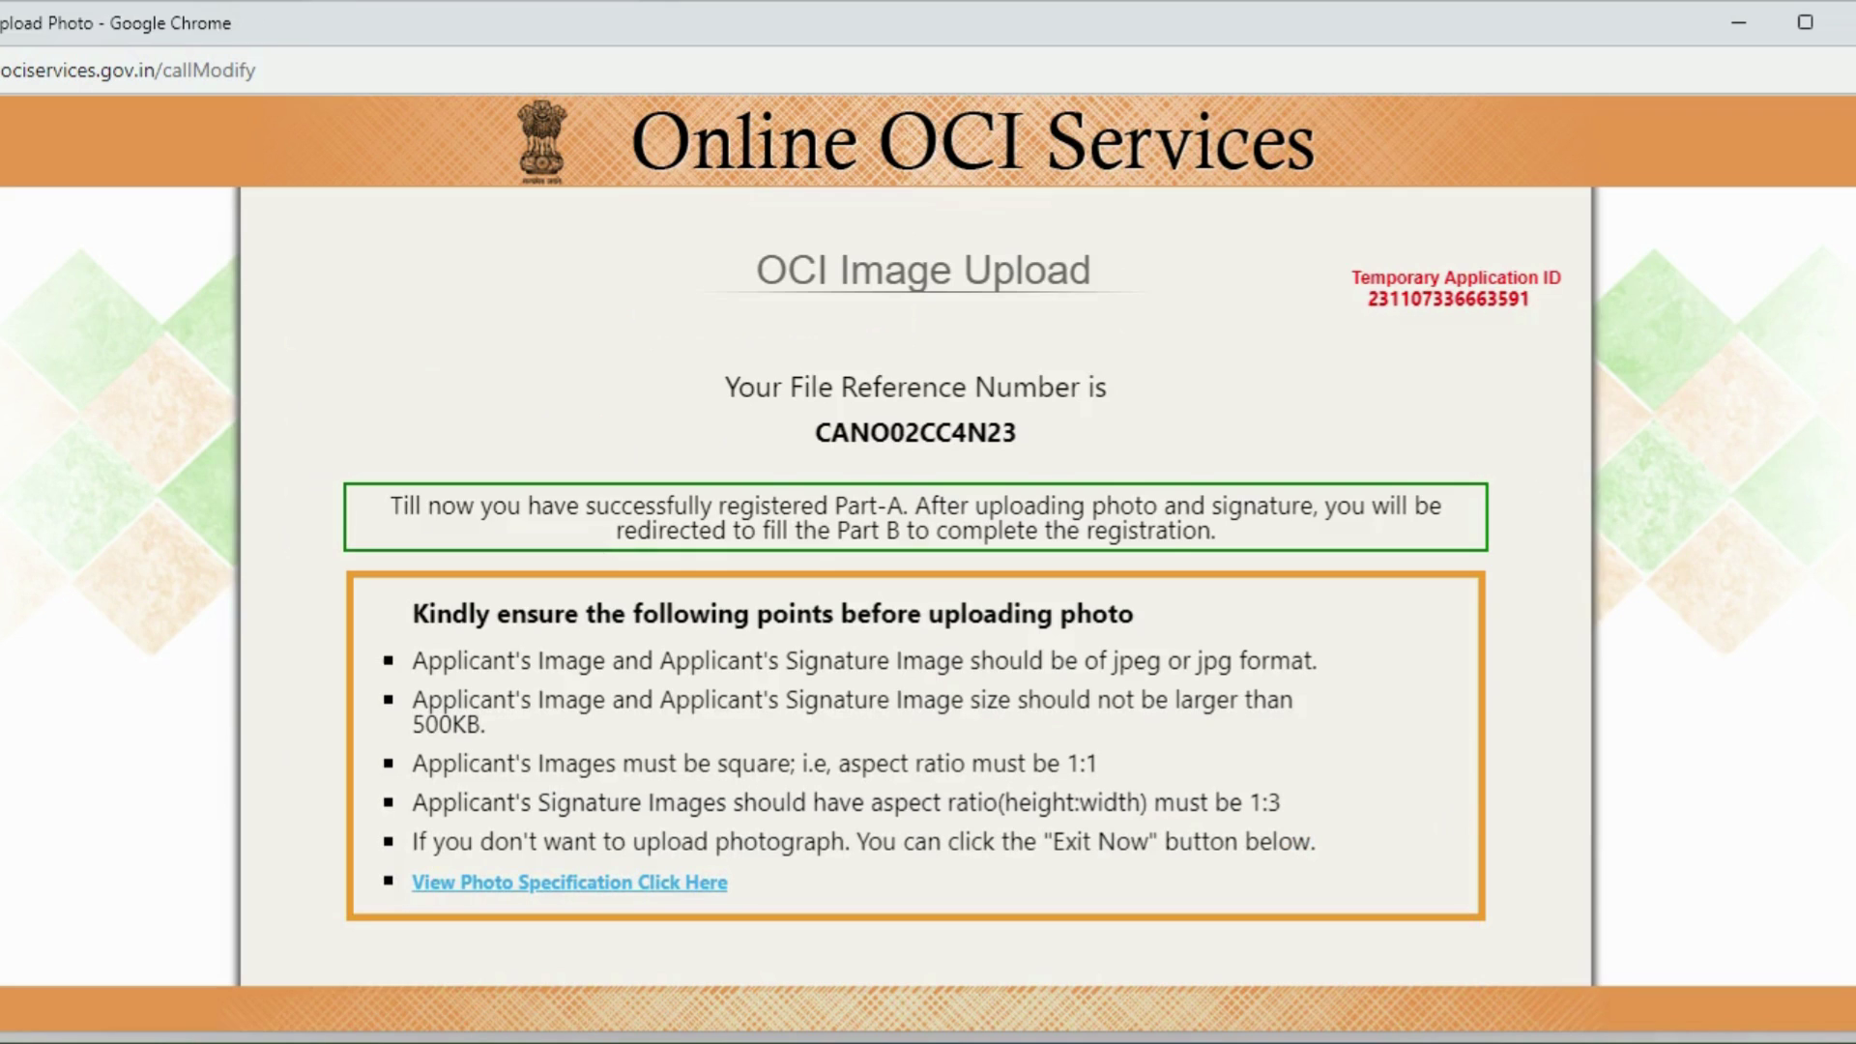
Step: Highlight the file reference number and Part-A success notice, then confirm images are ready
{"action": "scroll", "coordinate": [916, 580], "scroll_direction": "down", "scroll_amount": 1}
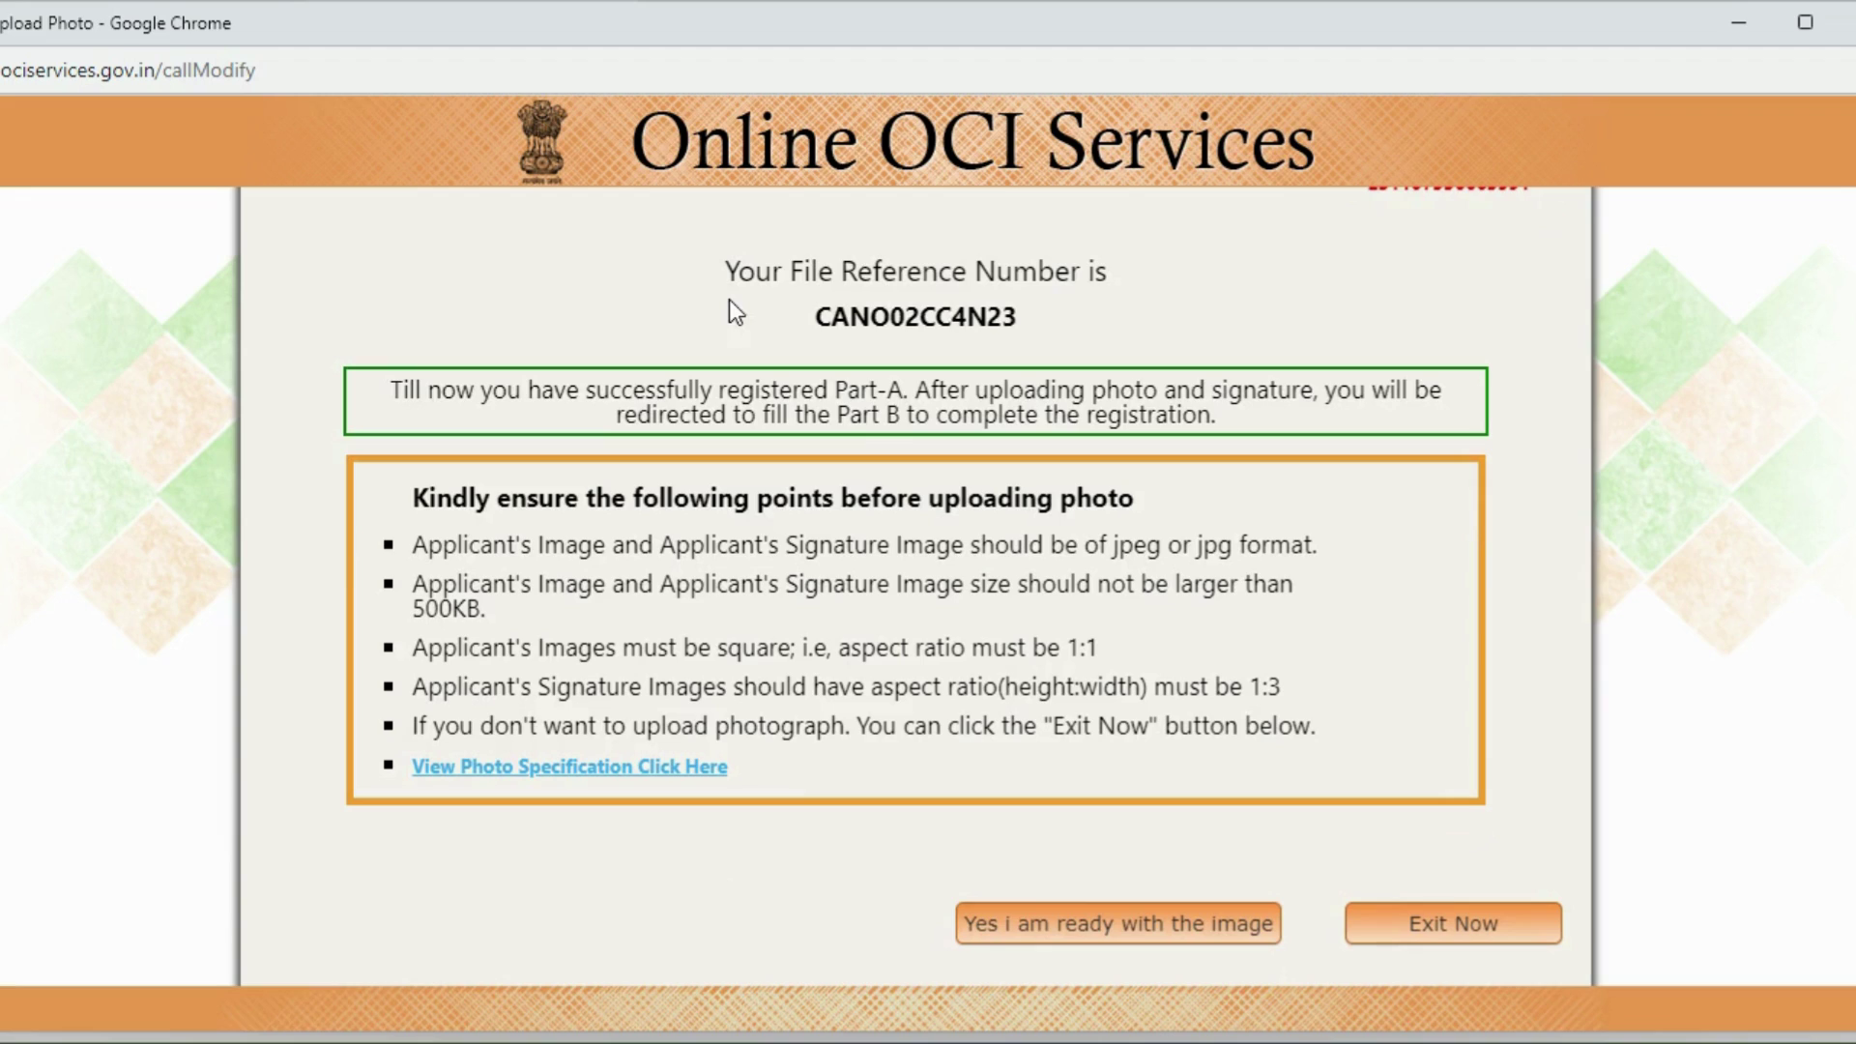
{"action": "left_click_drag", "start_coordinate": [726, 272], "coordinate": [982, 334]}
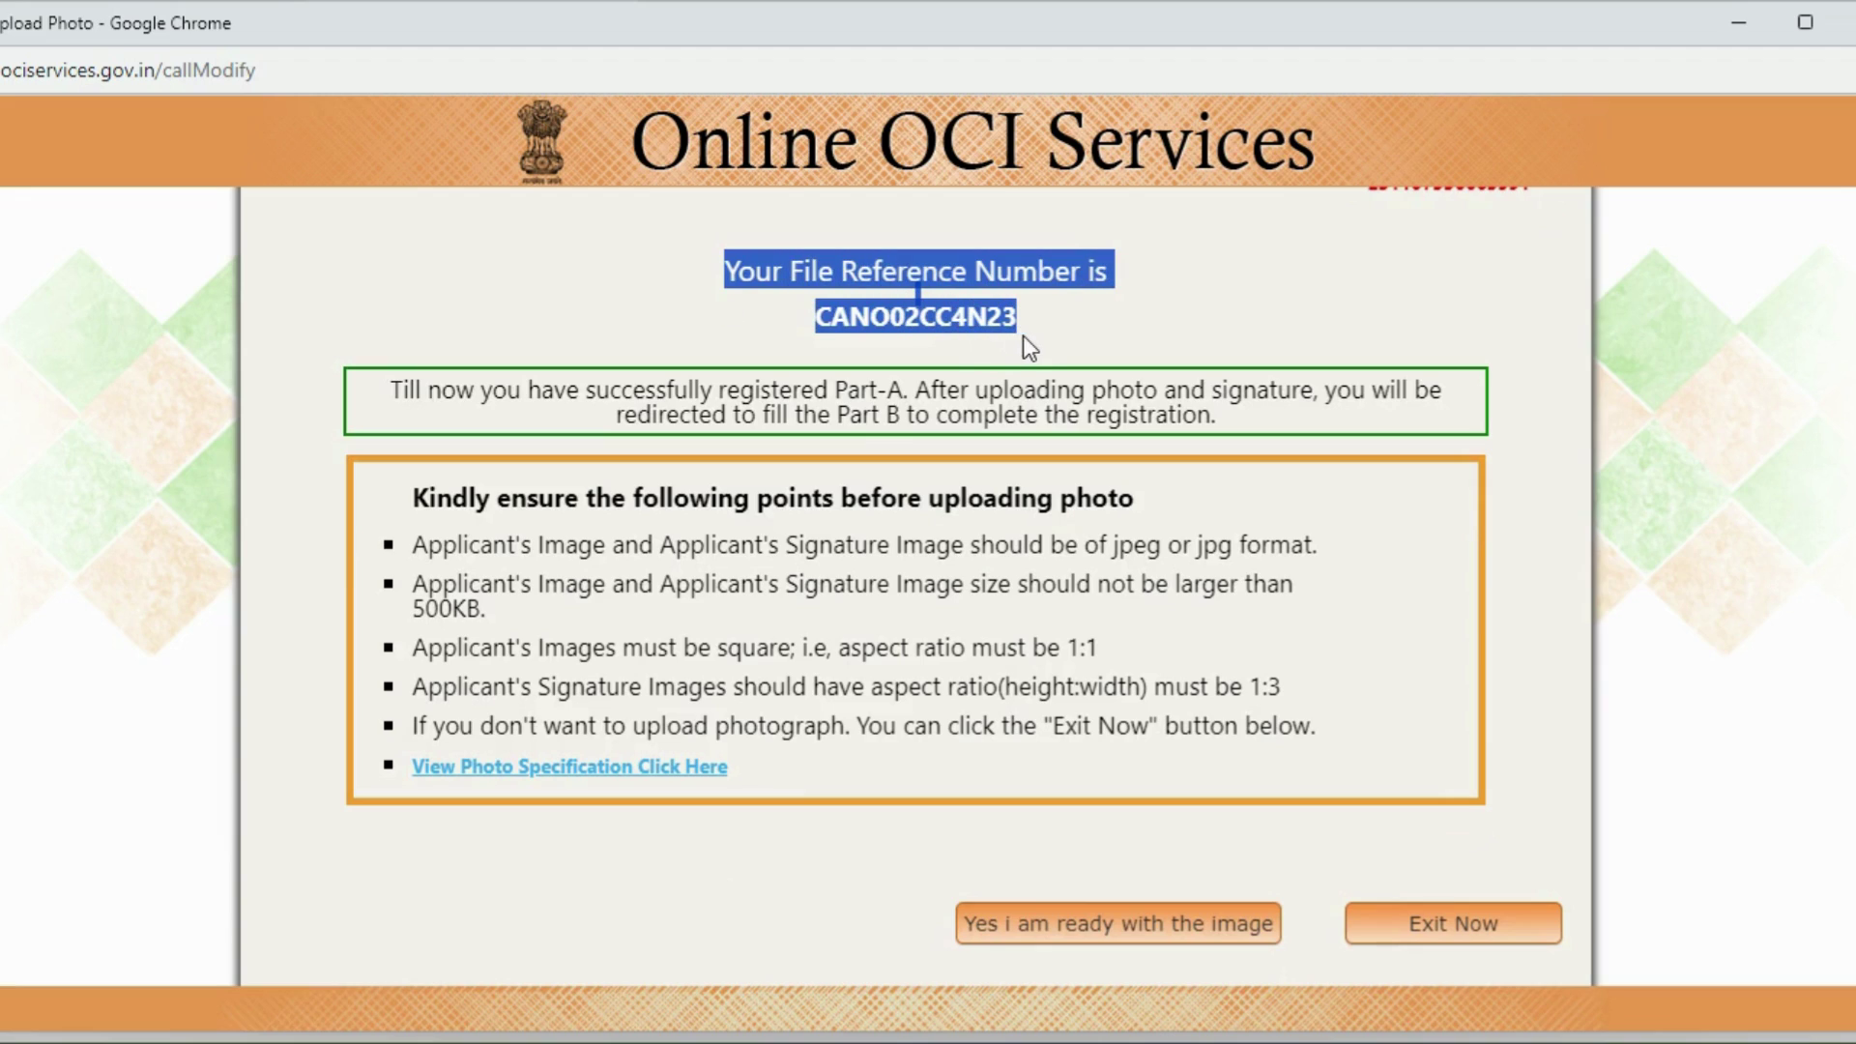
{"action": "left_click", "coordinate": [775, 300]}
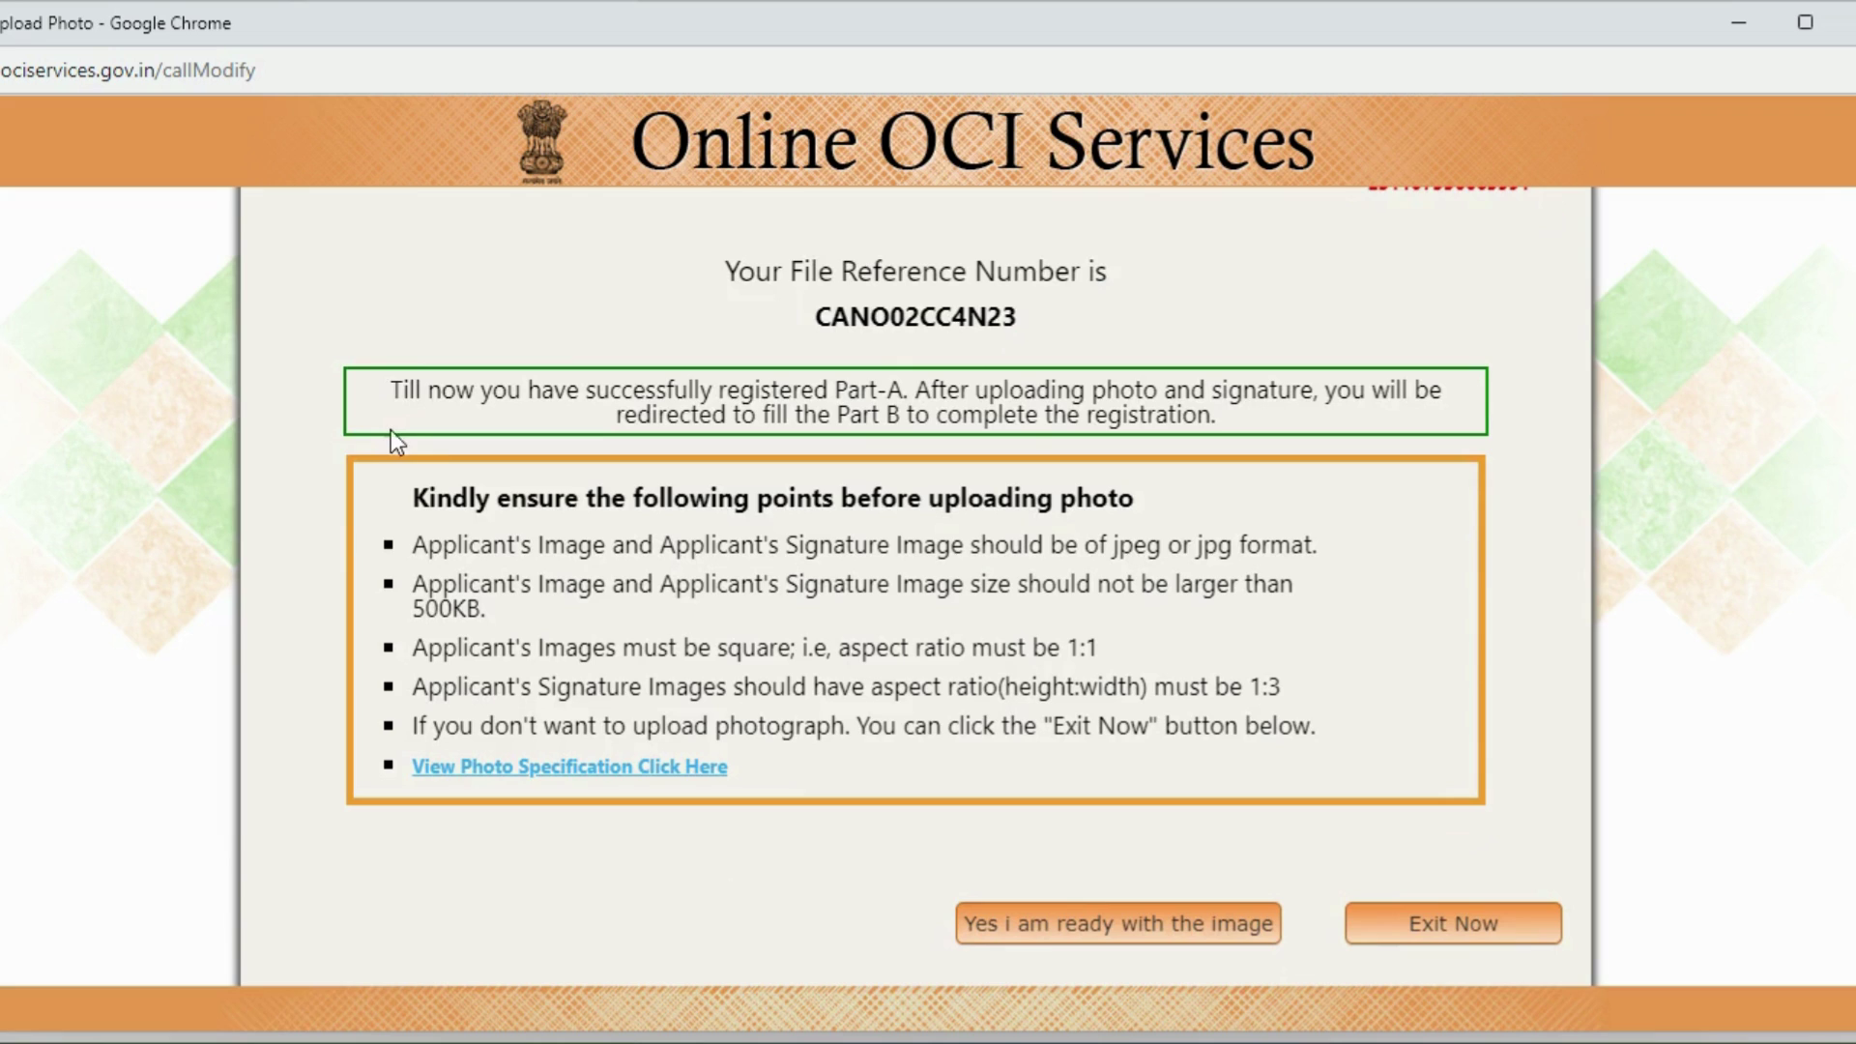
{"action": "left_click_drag", "start_coordinate": [390, 390], "coordinate": [1228, 413]}
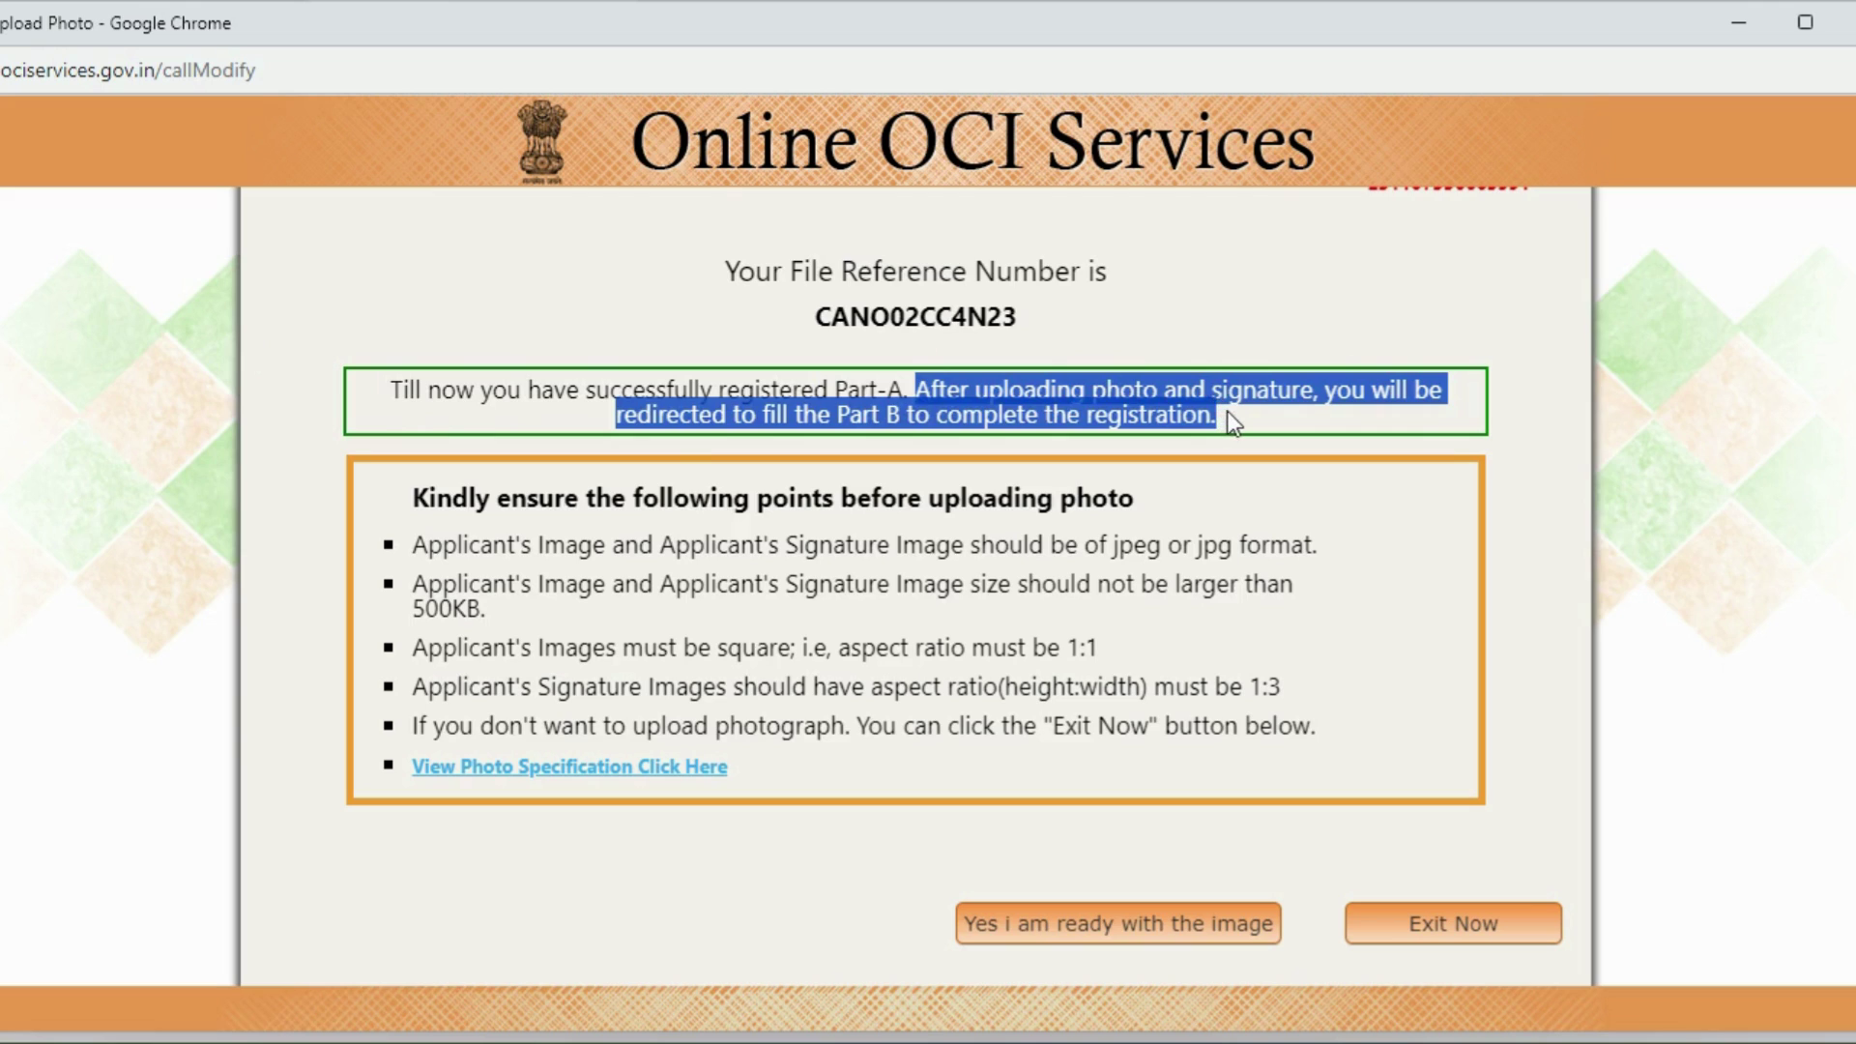
{"action": "left_click", "coordinate": [1525, 676]}
{"action": "left_click", "coordinate": [1141, 920]}
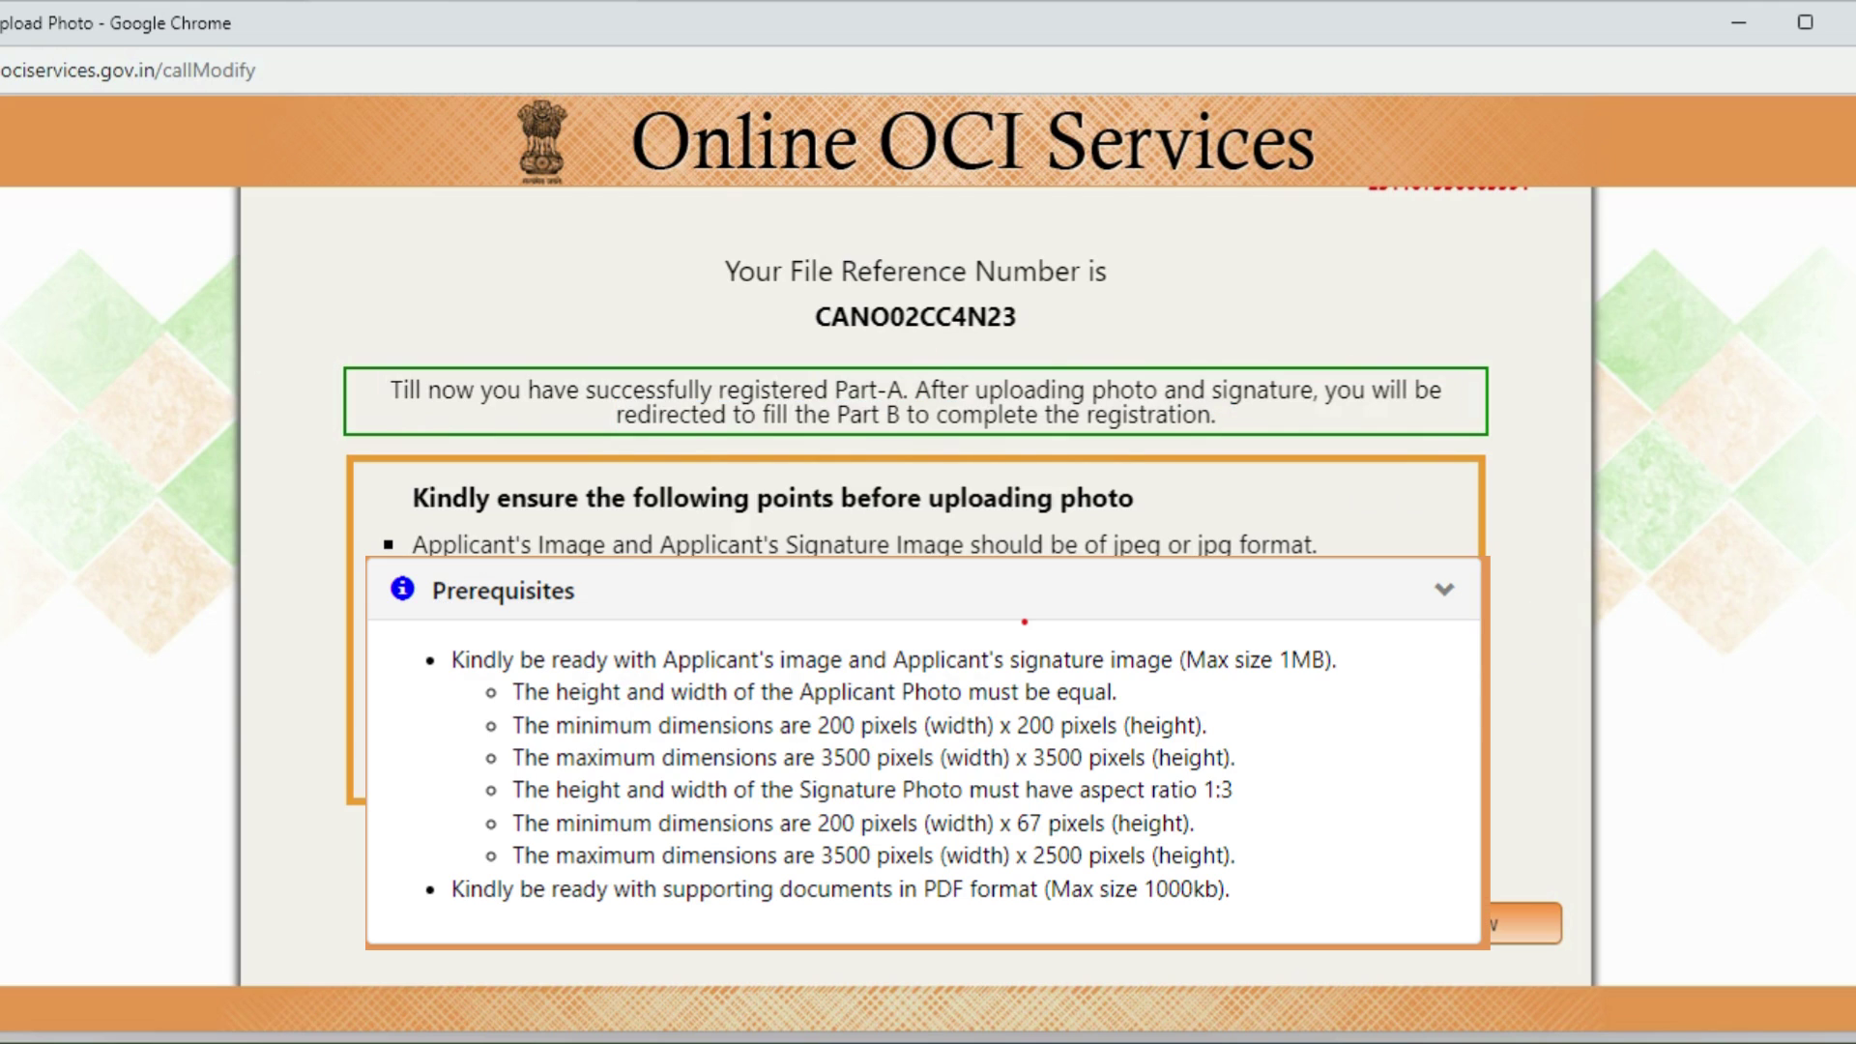